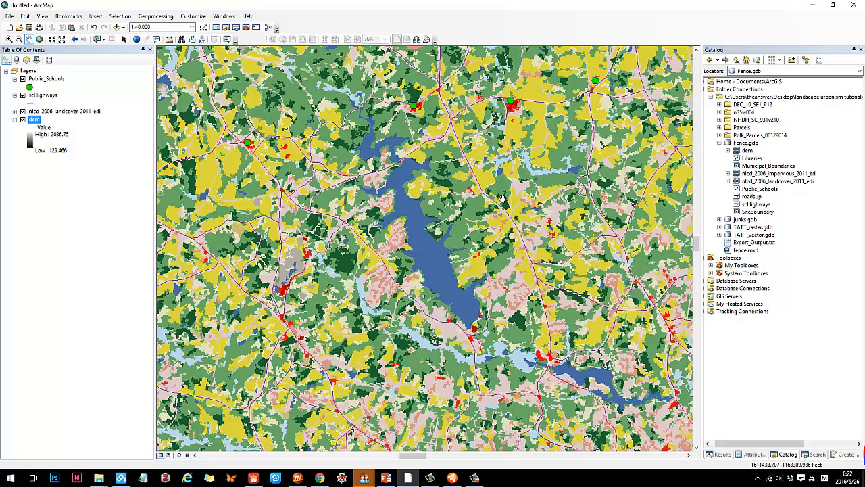
Delete the existing SiteBoundary feature class from Fence.gdb.
drag(466, 242, 449, 202)
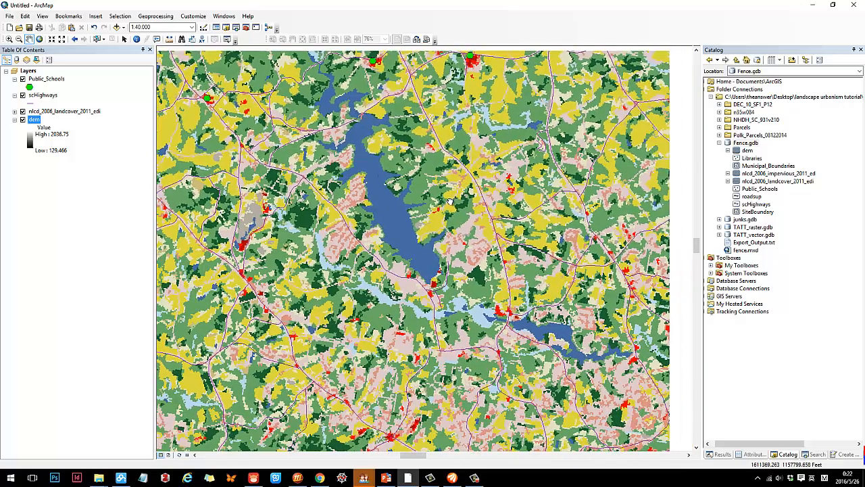
right_click(756, 211)
key(Escape)
drag(541, 213, 507, 207)
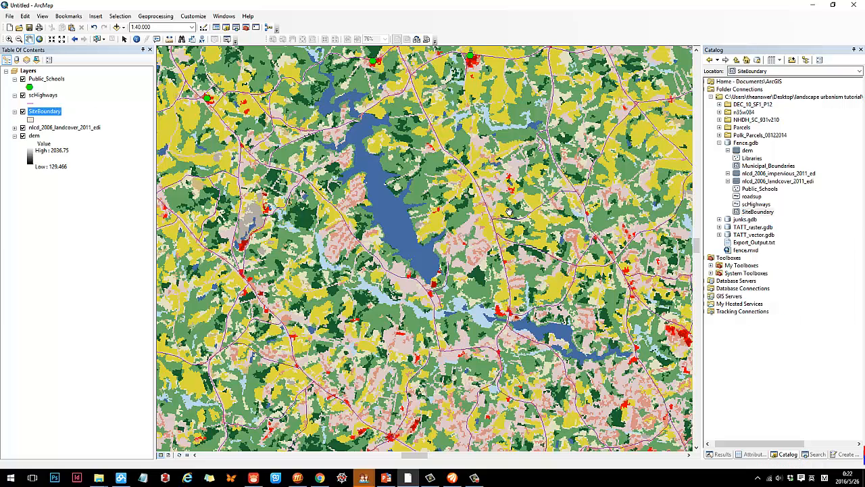
drag(384, 217, 381, 227)
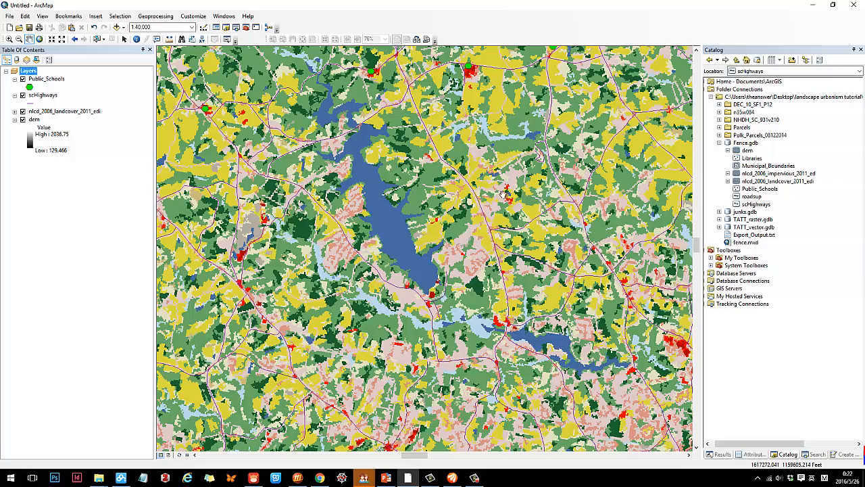
drag(491, 198, 500, 197)
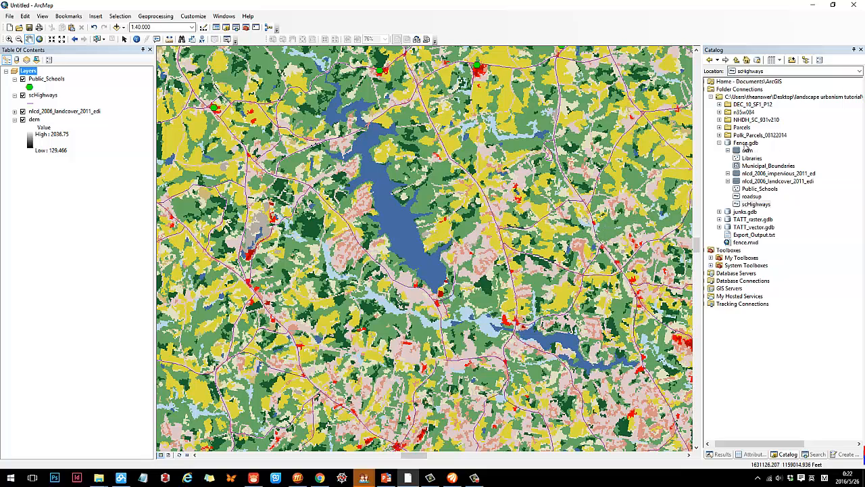
Start a new feature class in Fence.gdb named studio_site that stores polygon features.
right_click(744, 144)
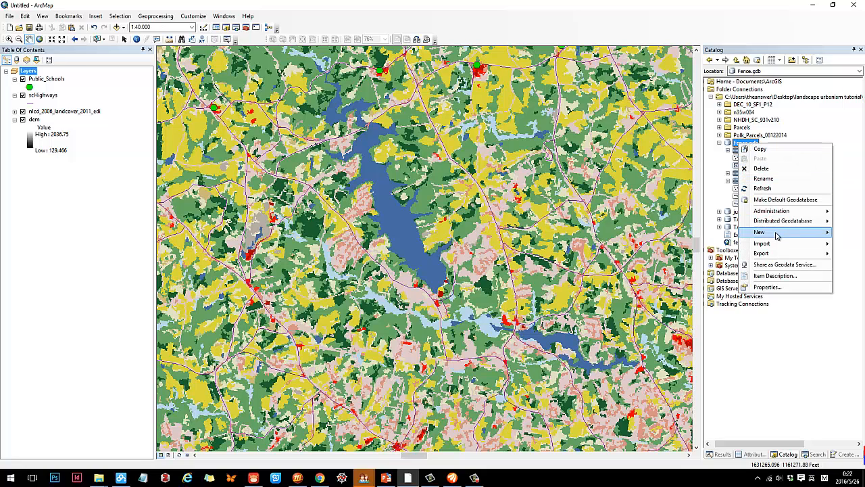
mouse_move(777, 235)
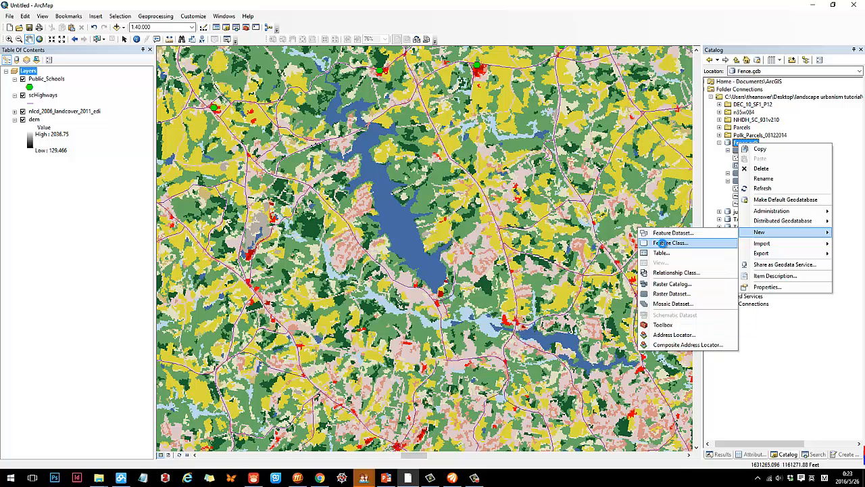
click(664, 244)
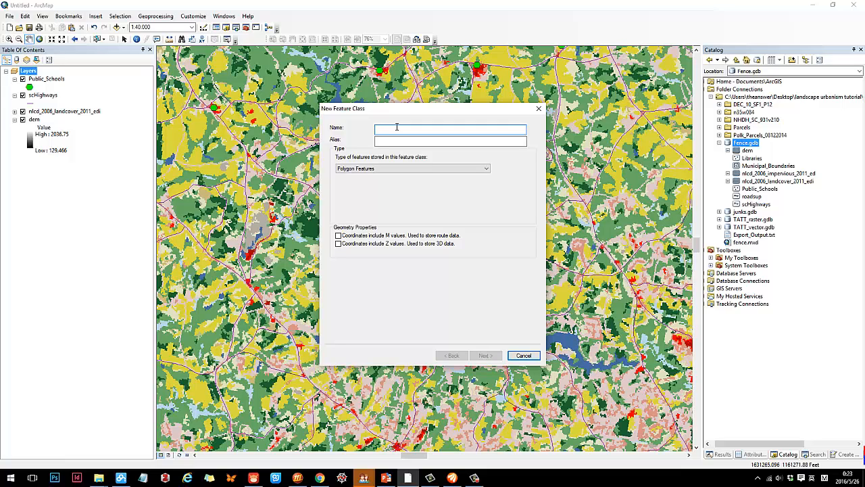
text(studio_)
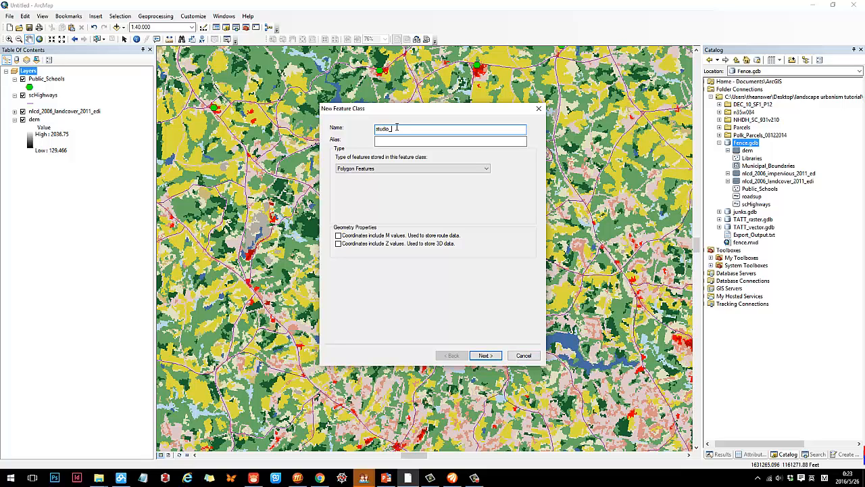
text(site)
key(Tab)
key(Tab)
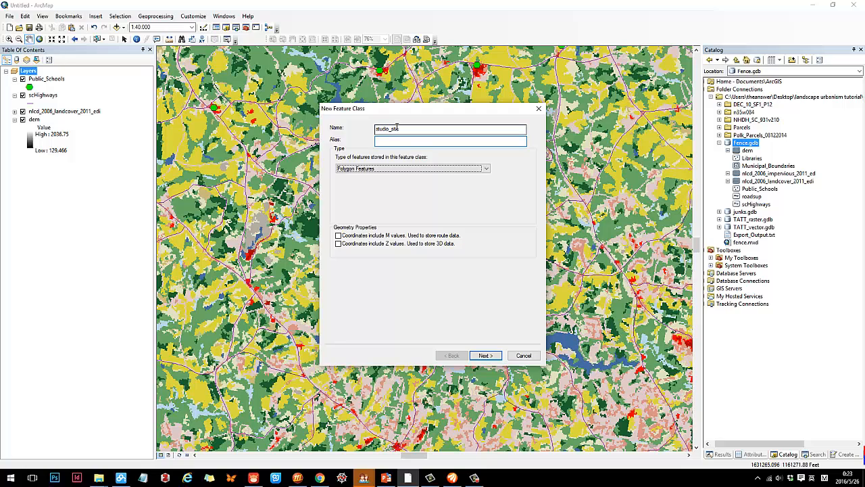
click(409, 168)
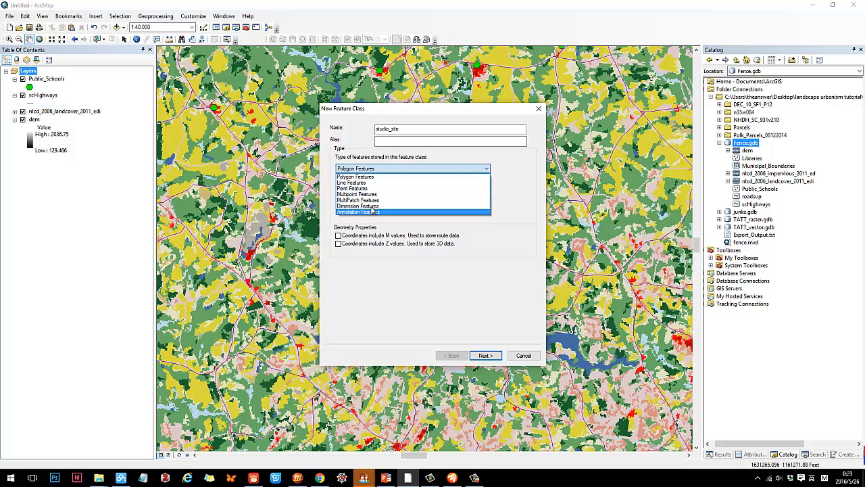
click(376, 177)
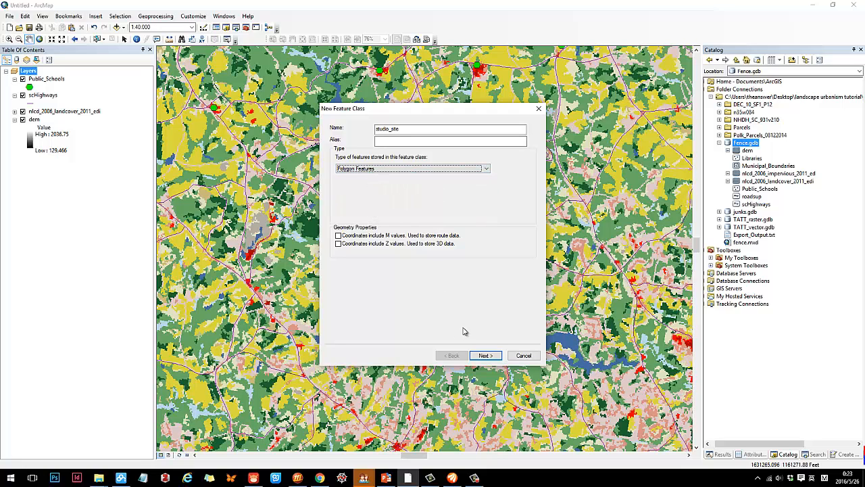
click(484, 356)
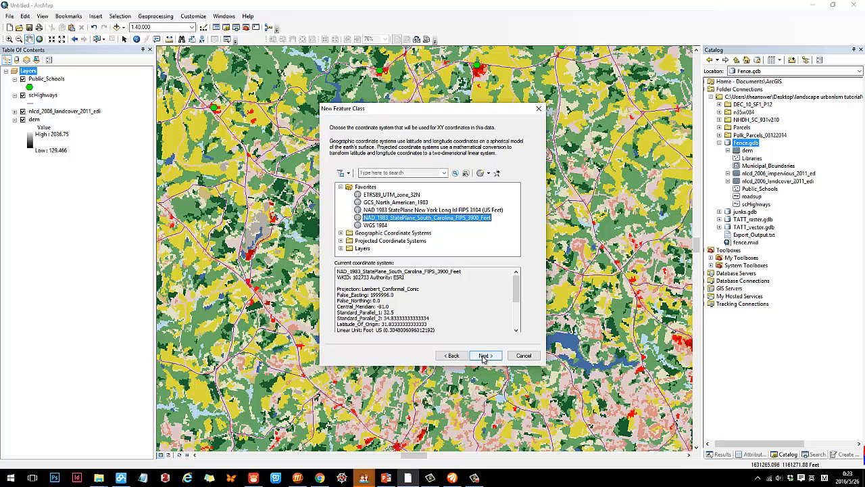
Set the coordinate system to NAD_1983_StatePlane_South_Carolina_FIPS_3900_Feet and keep the default XY tolerance and storage configuration.
click(404, 195)
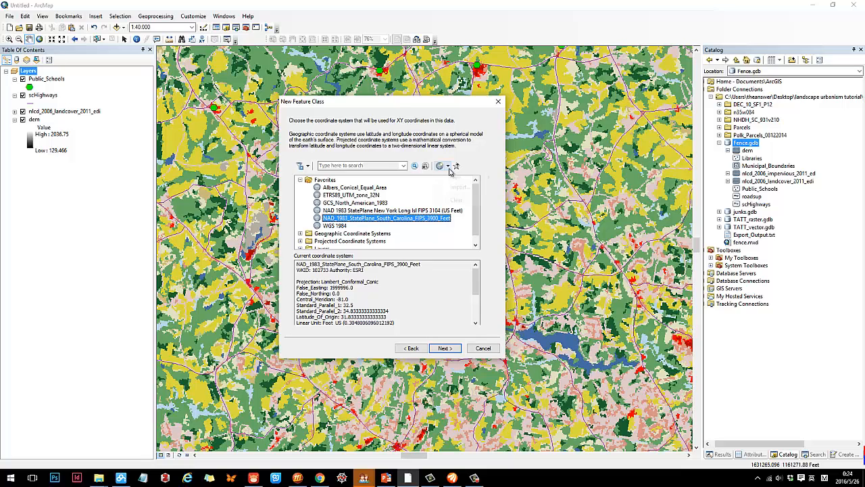
click(449, 169)
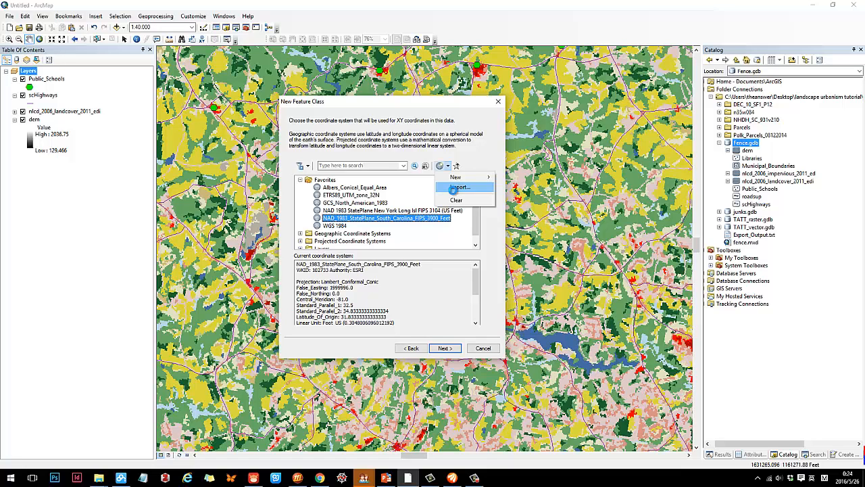
click(453, 189)
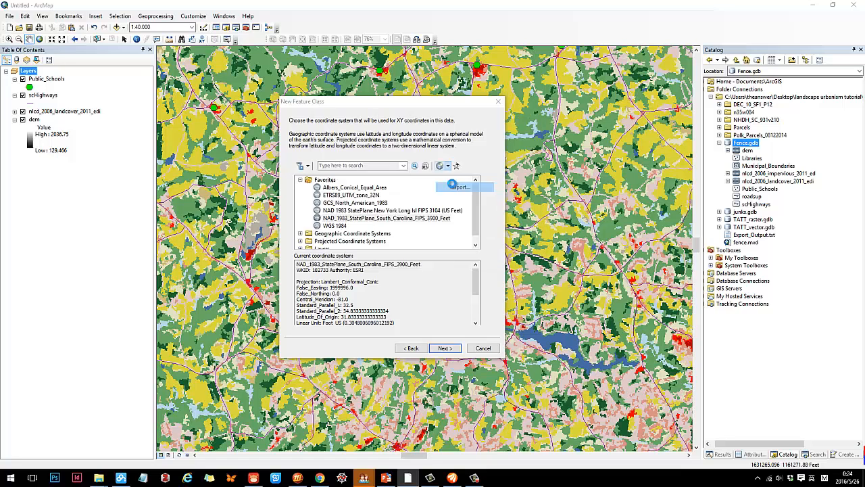
click(311, 223)
click(478, 274)
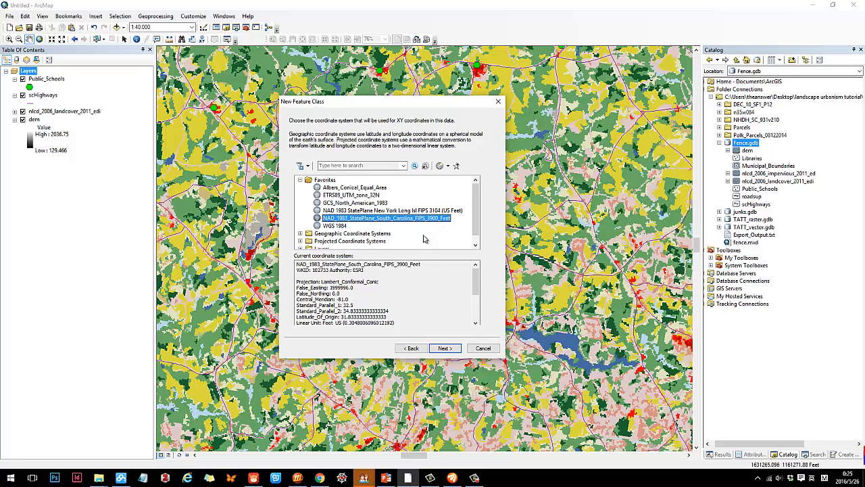
click(445, 348)
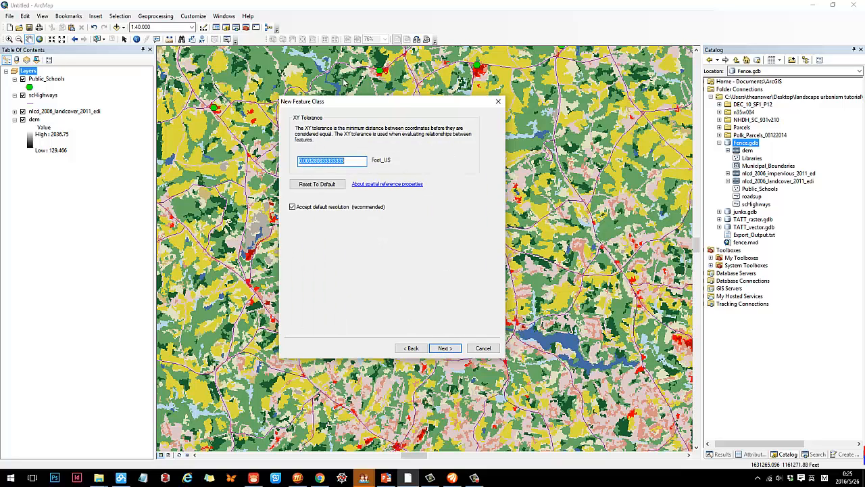
click(445, 348)
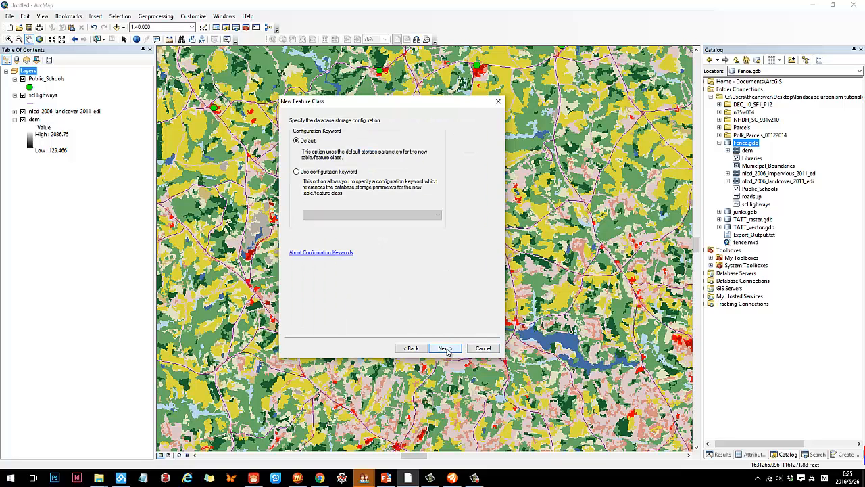
click(445, 348)
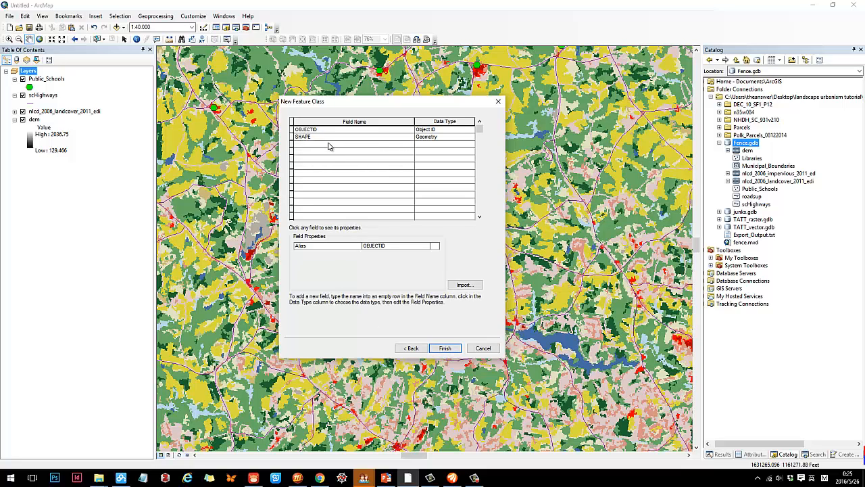
Add a text field called Name and finish creating the studio_site feature class.
click(329, 145)
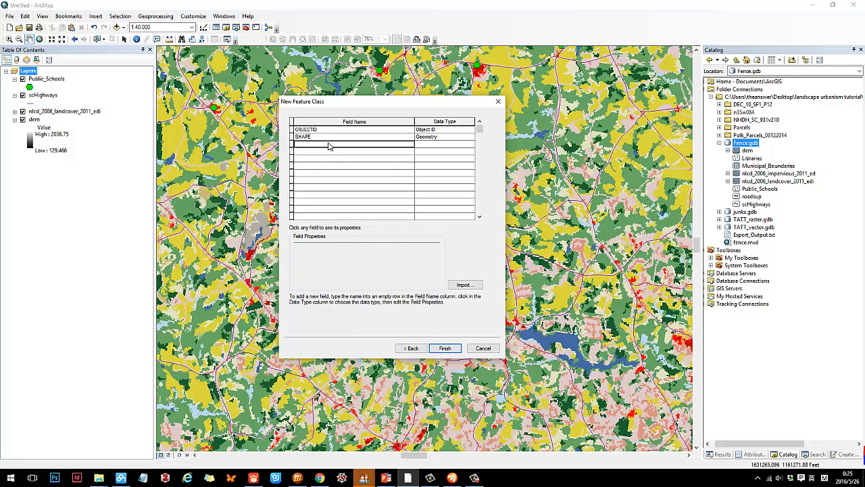
text(nam)
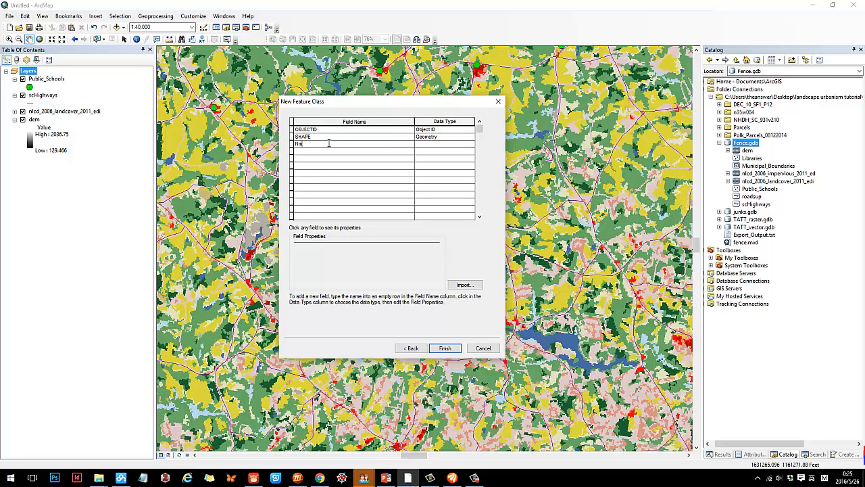
text(e)
key(Tab)
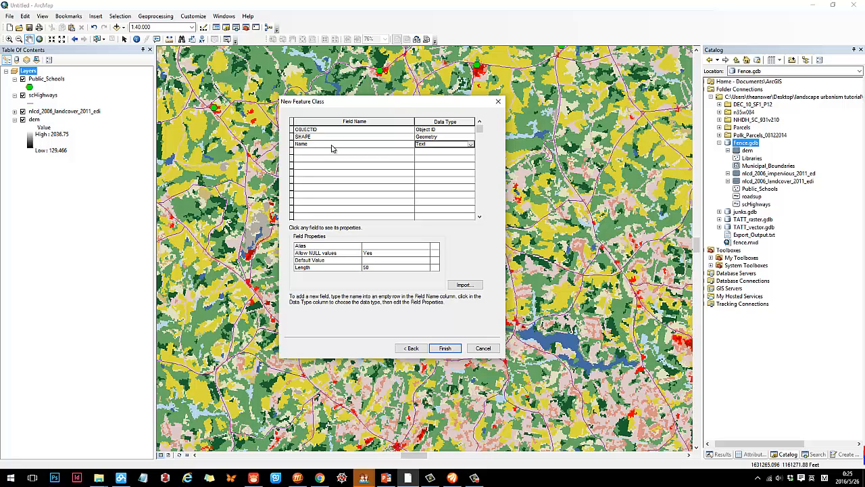
click(314, 158)
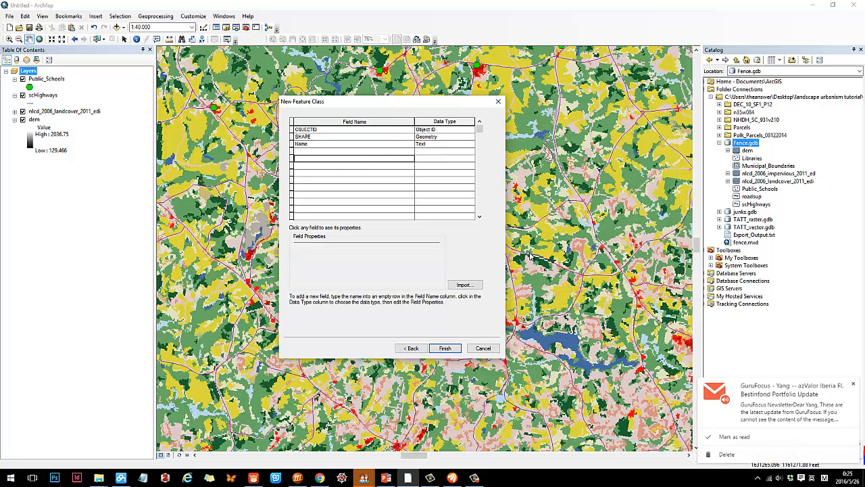
click(319, 145)
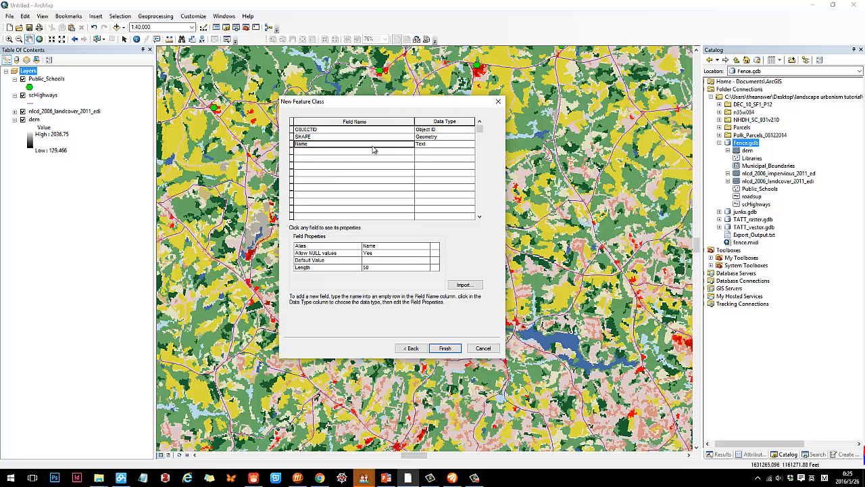
click(442, 349)
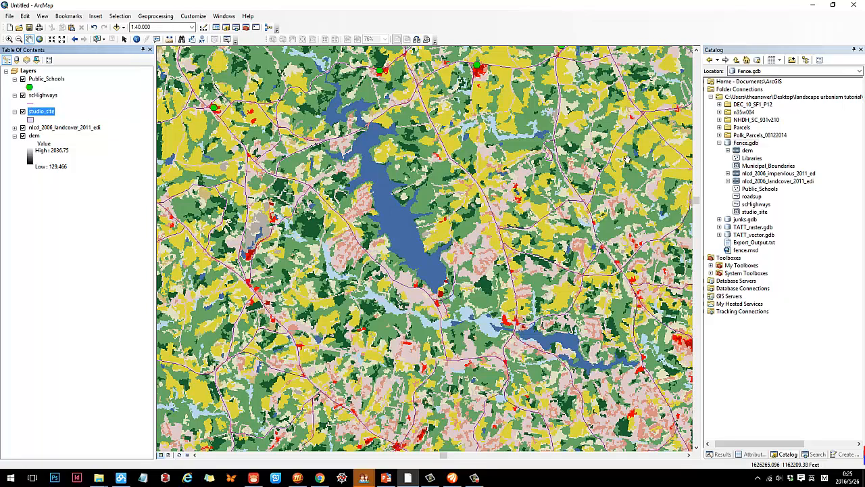
Start an edit session on the studio_site layer and reposition the floating Editor toolbar over the map.
click(755, 212)
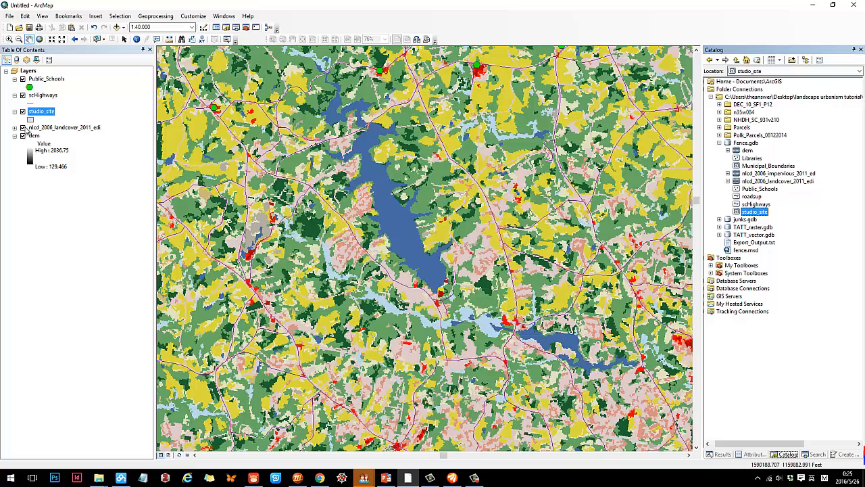
drag(433, 178, 444, 300)
drag(350, 193, 379, 179)
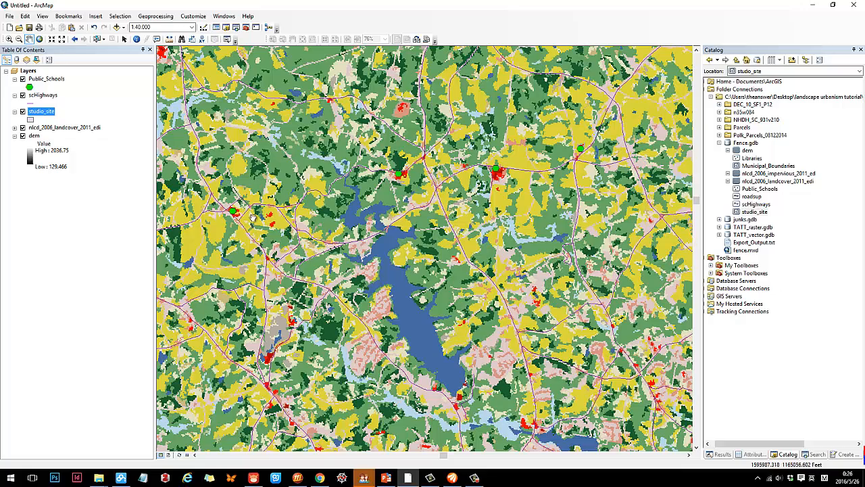
drag(360, 97, 420, 163)
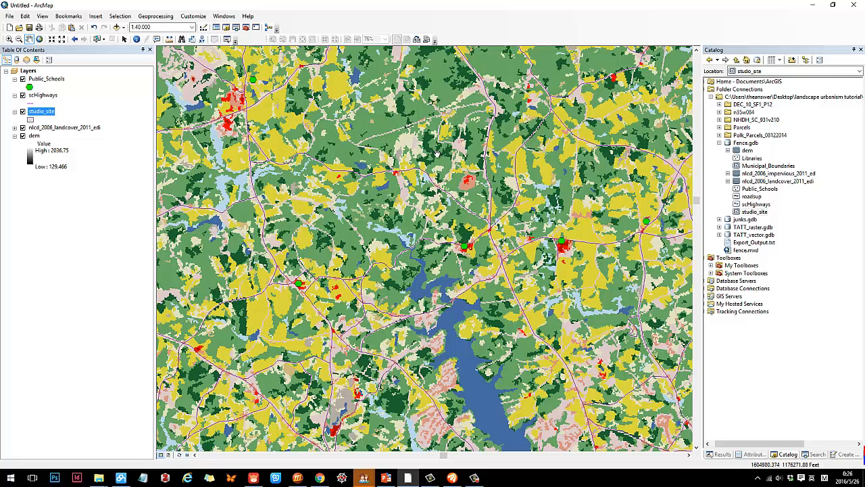
right_click(43, 115)
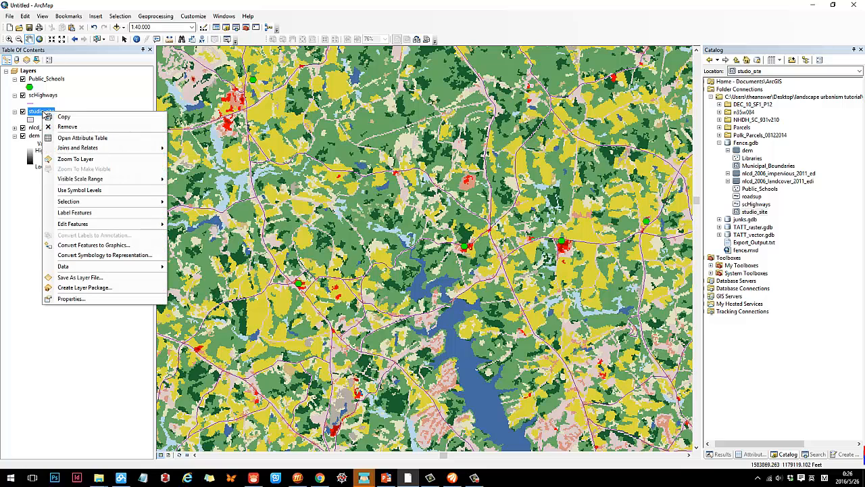
mouse_move(88, 226)
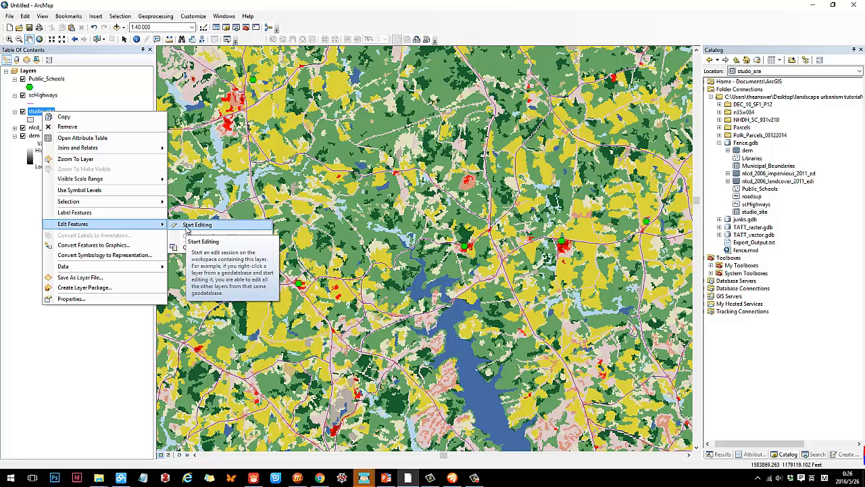
click(186, 227)
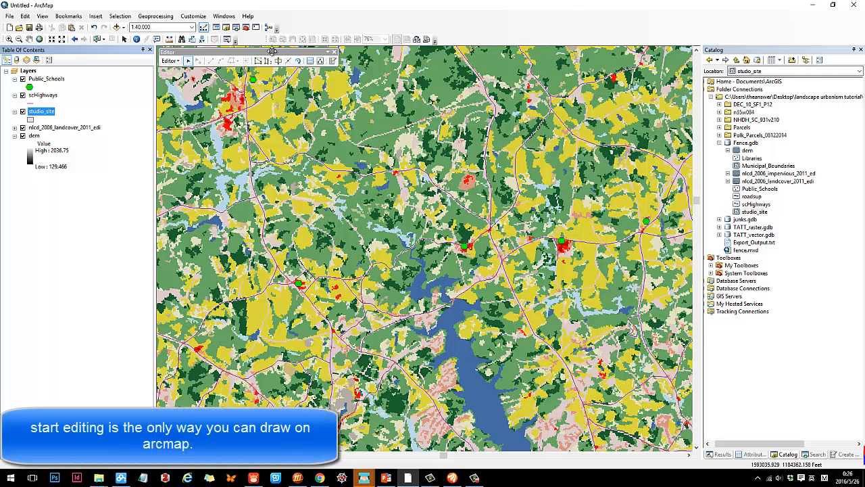
drag(272, 54, 296, 65)
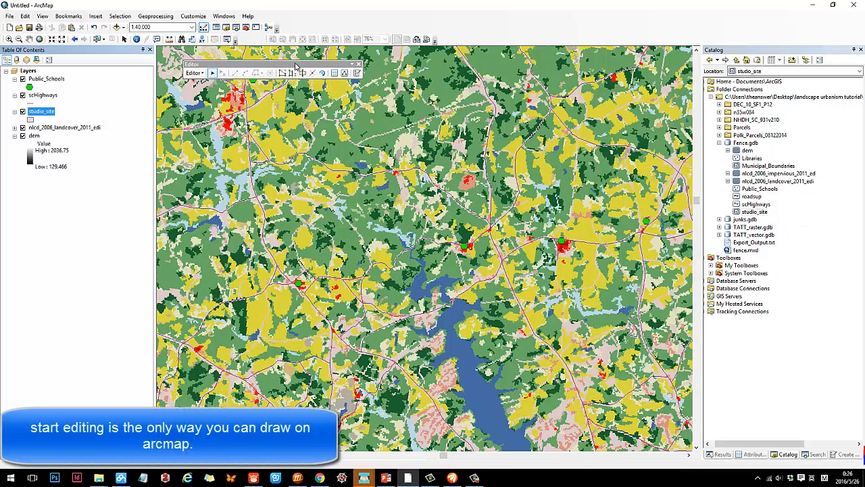
click(197, 73)
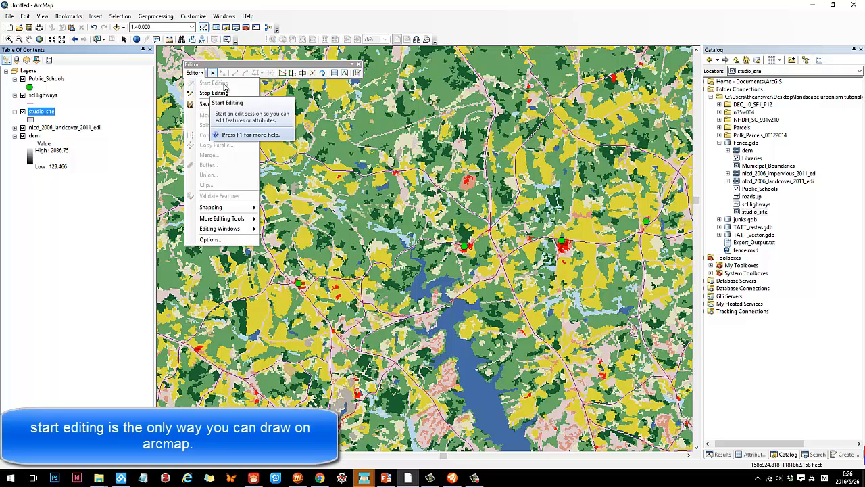
click(467, 197)
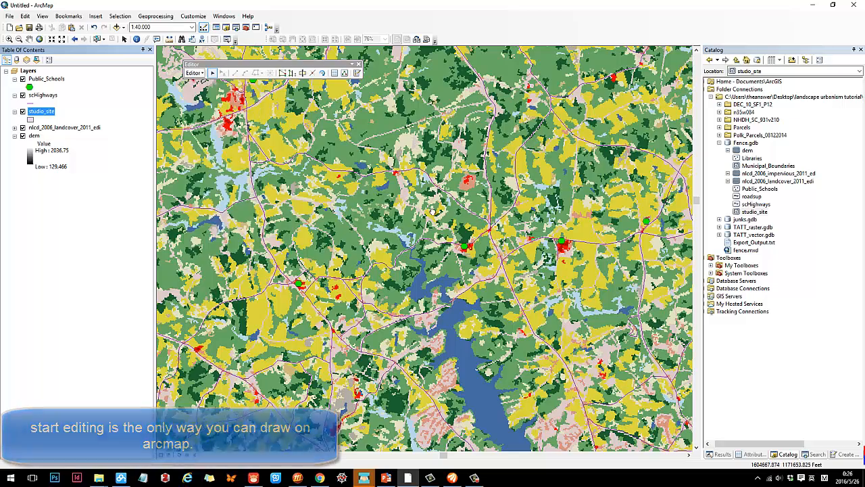
drag(434, 213, 457, 220)
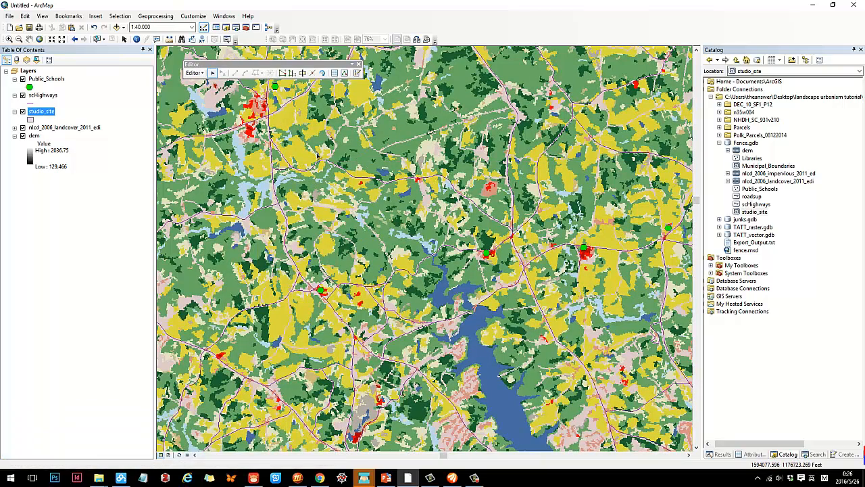
Draw a seven-vertex studio_site polygon northwest of the lake, between the two north-south highways, using the Polygon construction tool.
drag(234, 67, 228, 68)
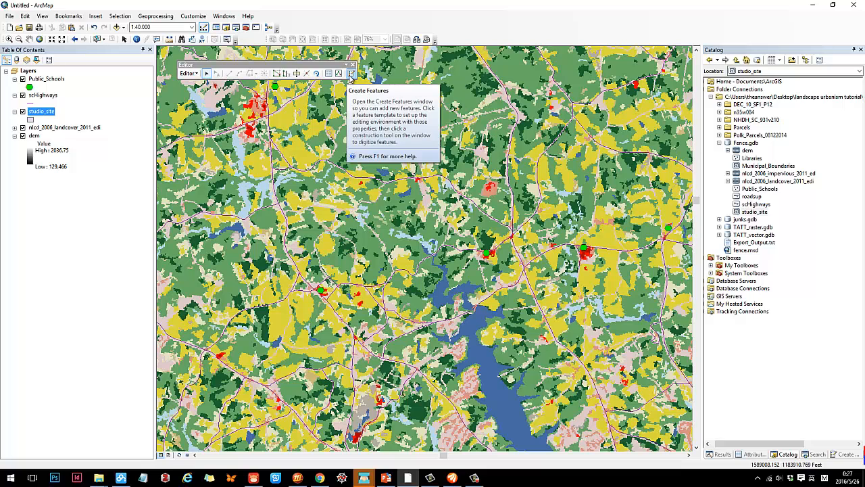
click(350, 74)
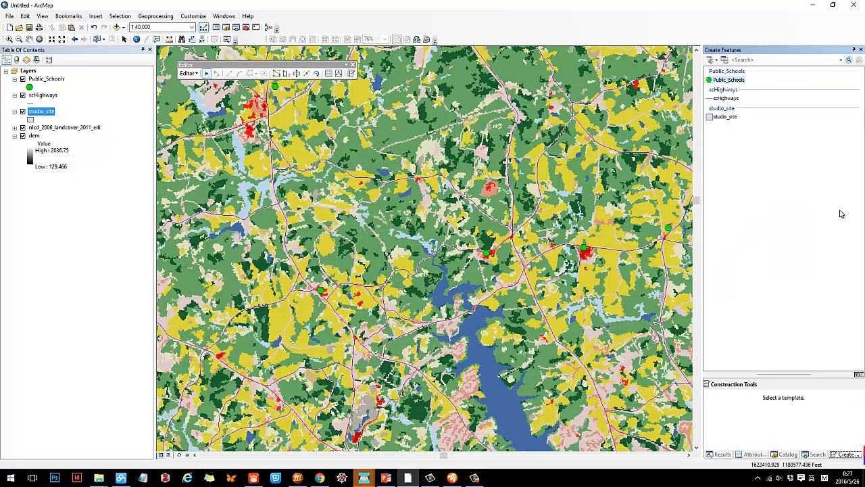
click(724, 117)
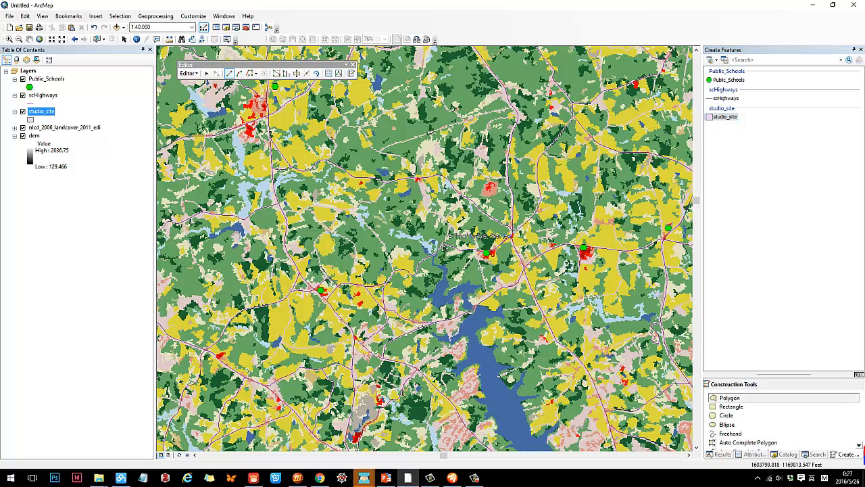
click(730, 399)
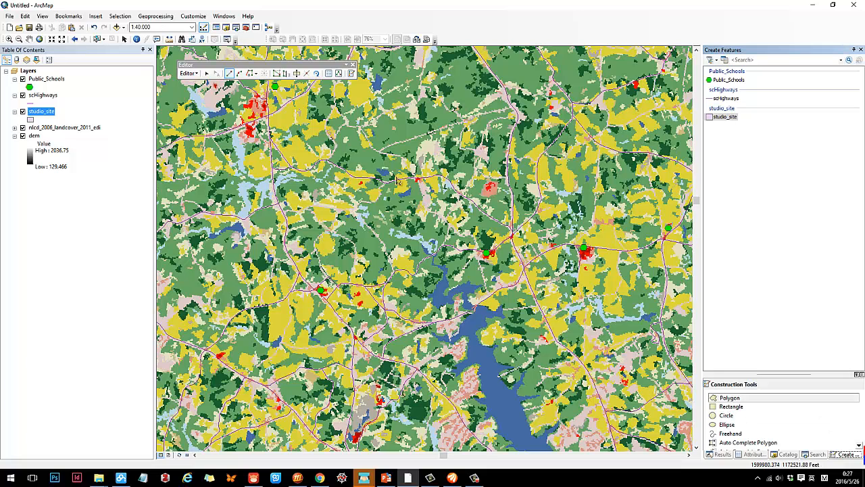
click(388, 127)
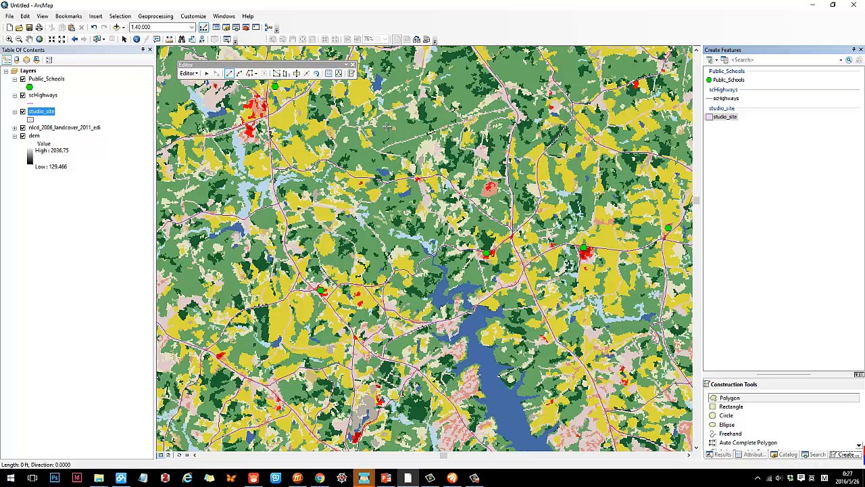
click(302, 179)
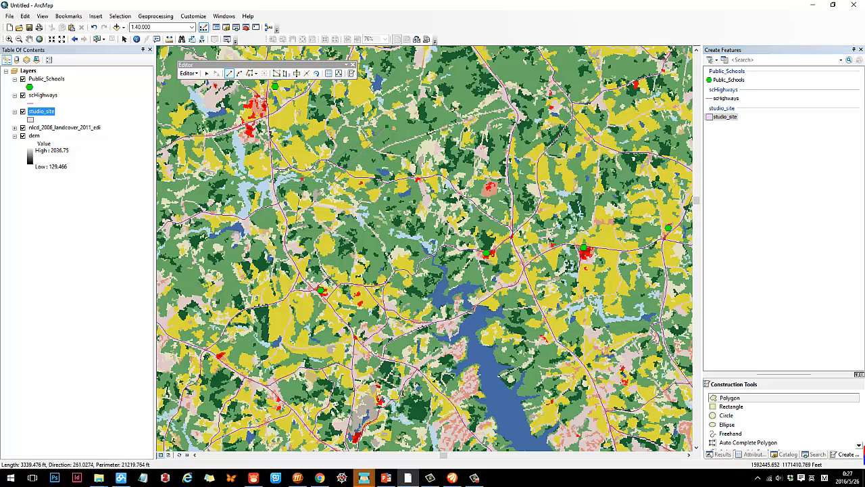
click(313, 227)
click(379, 262)
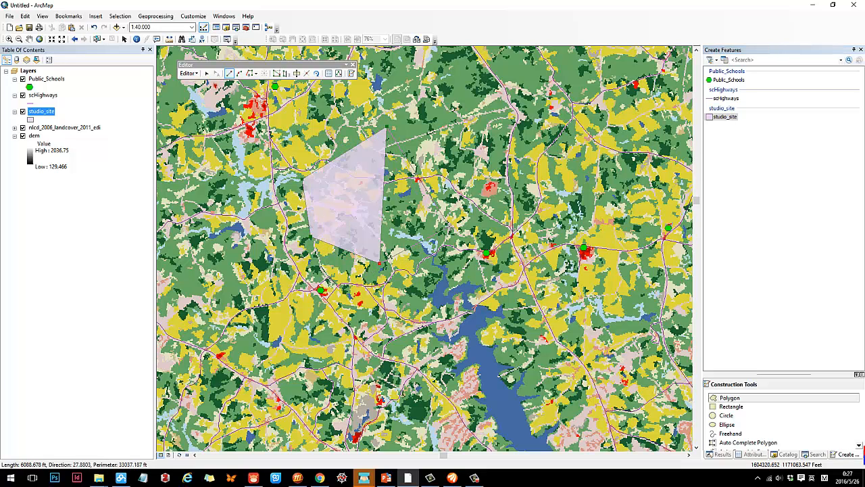
click(476, 235)
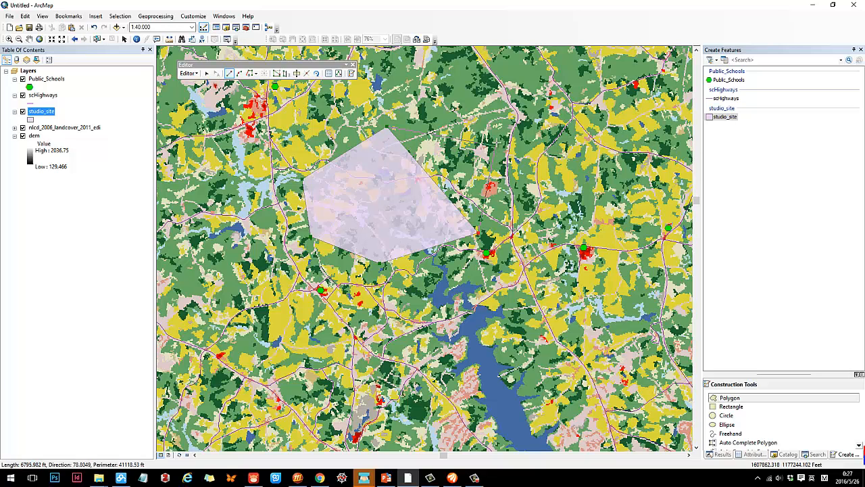
click(495, 137)
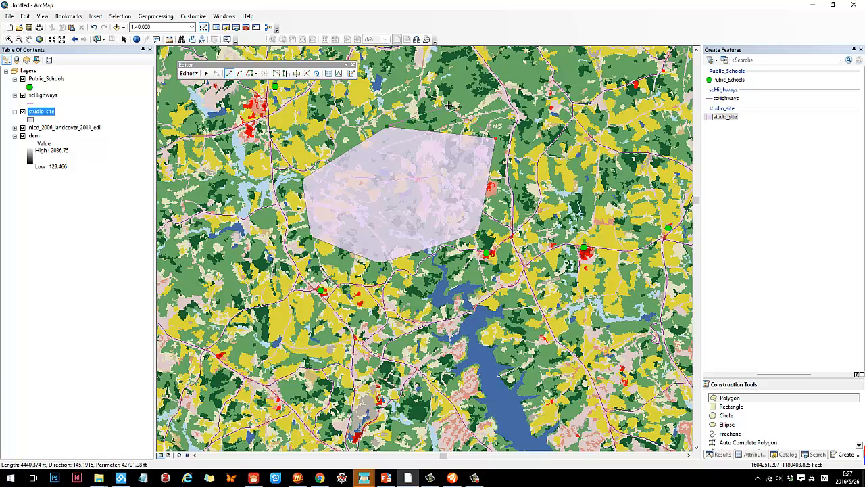
double_click(449, 105)
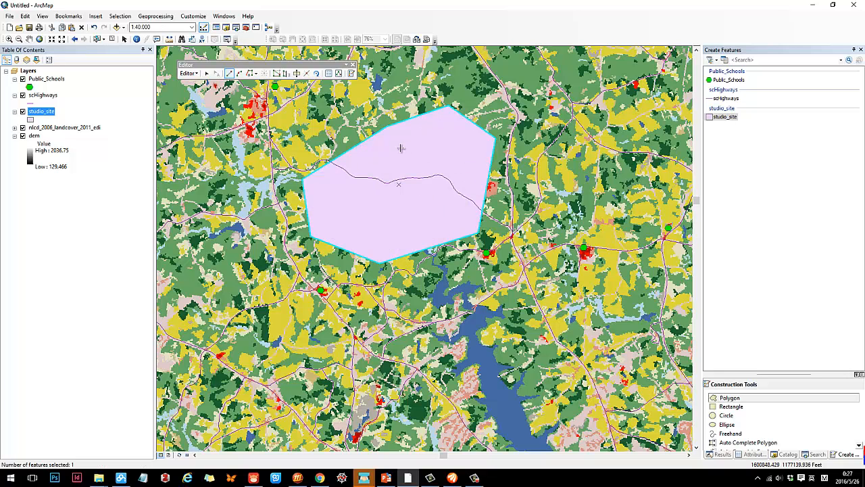
Select the site polygon with the Edit tool and reshape its northern edge by moving its three northernmost vertices westward, then deselect it.
click(207, 73)
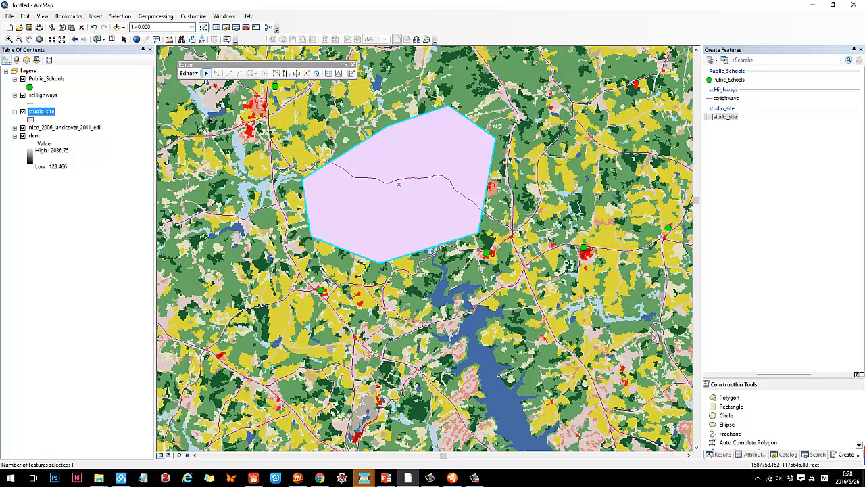
click(252, 163)
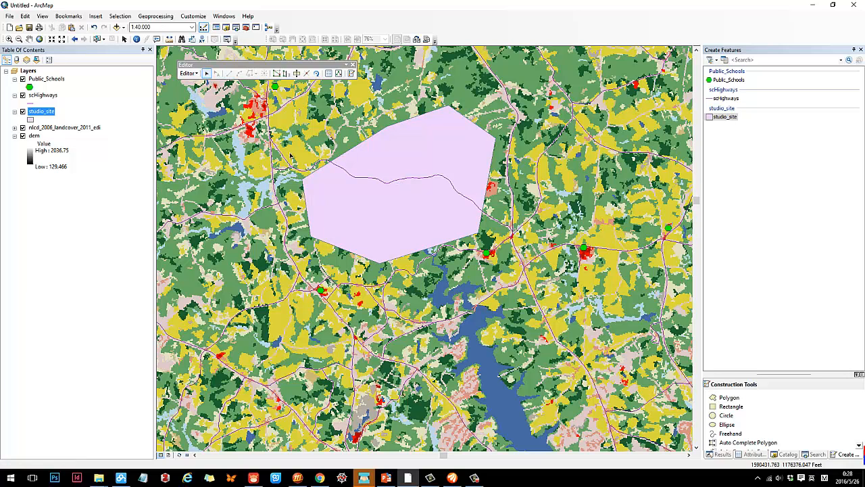
click(399, 139)
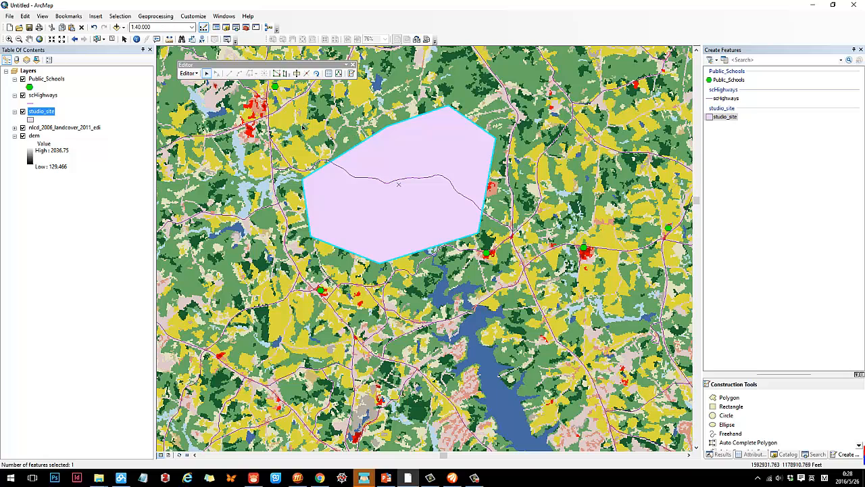
click(392, 100)
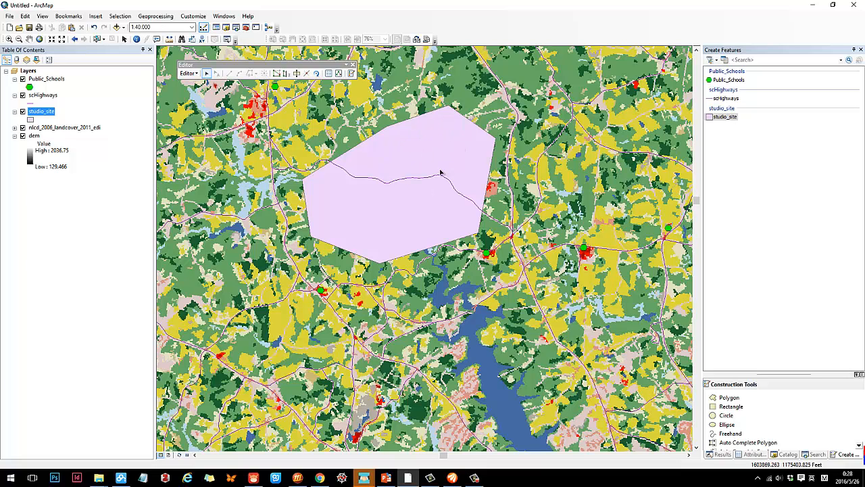
click(439, 126)
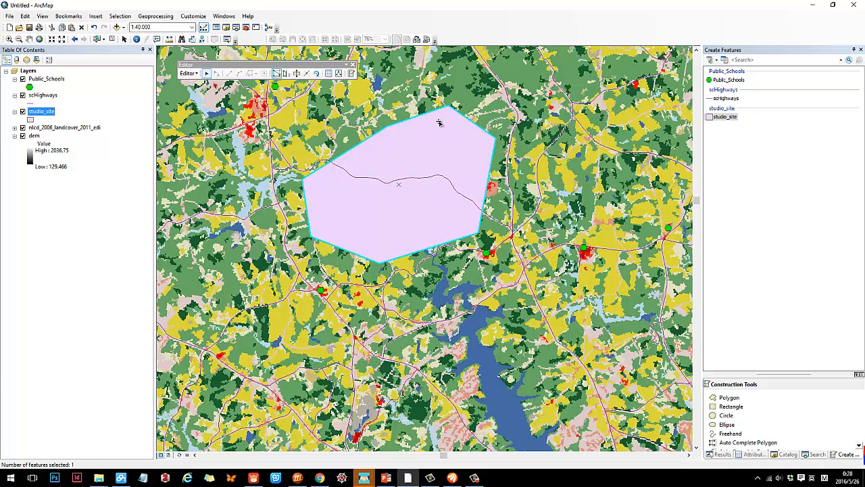
double_click(441, 122)
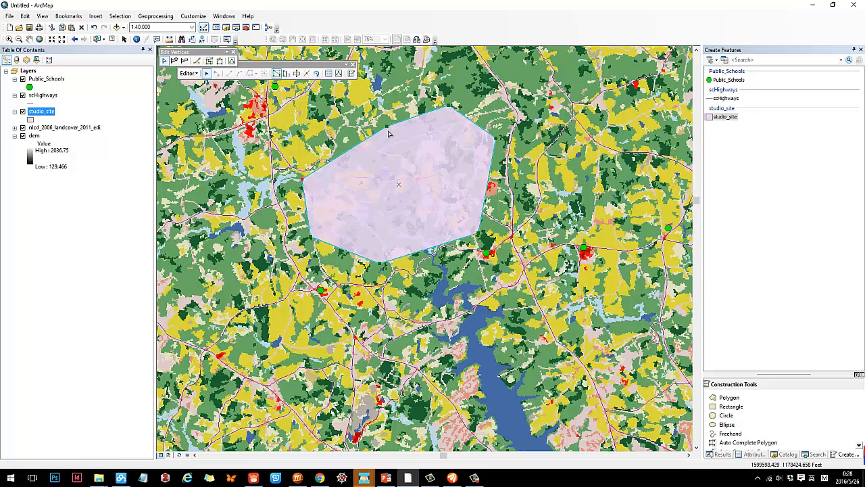
drag(389, 126, 333, 131)
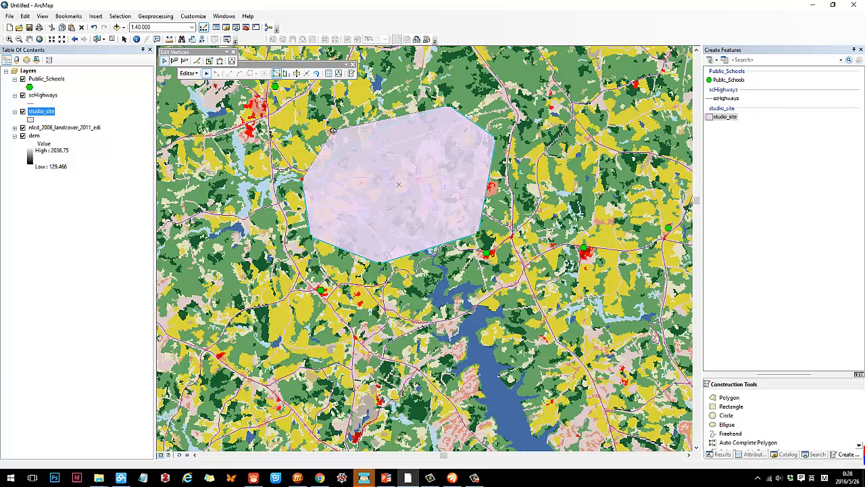
drag(447, 106, 399, 130)
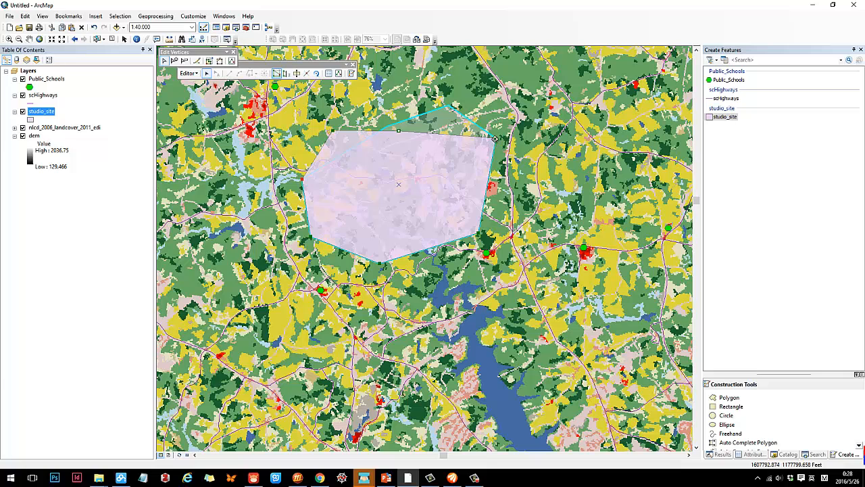
drag(495, 138, 450, 145)
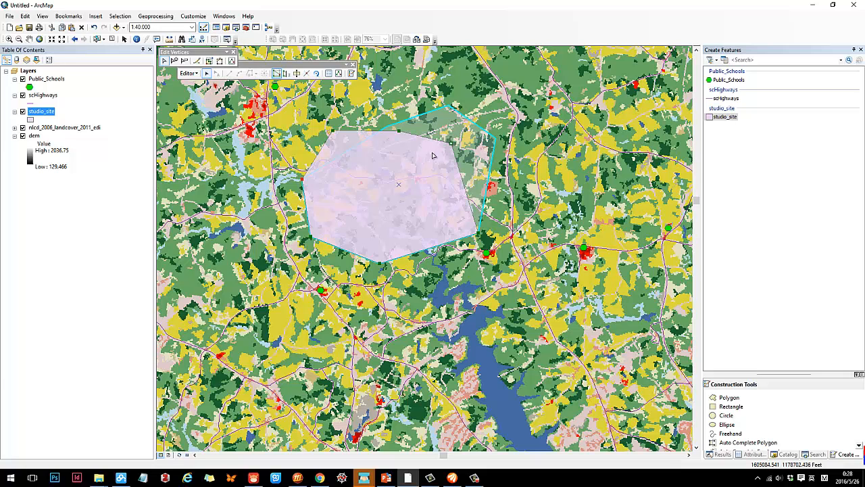
double_click(403, 166)
click(463, 119)
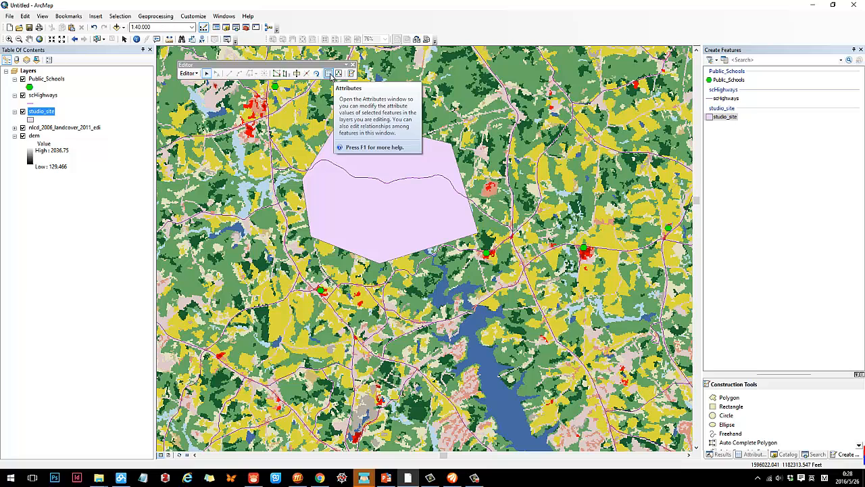
Set the site polygon's Name attribute to Studio_site and clear the selection.
click(329, 74)
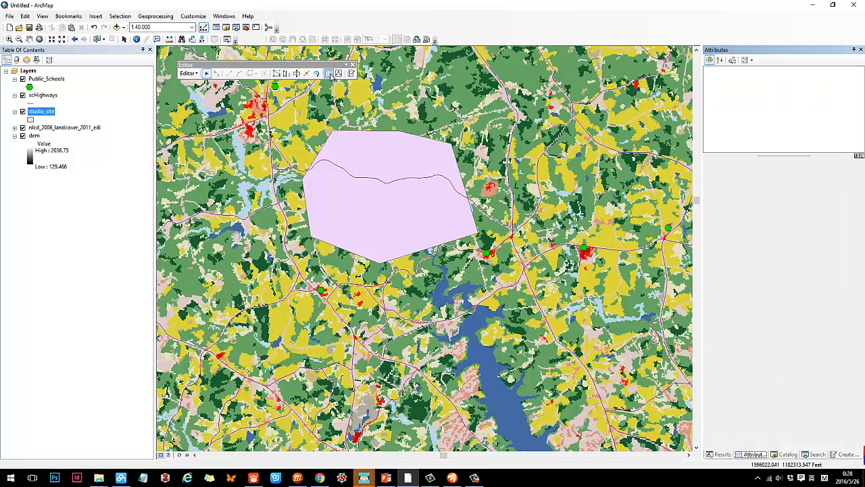
click(386, 143)
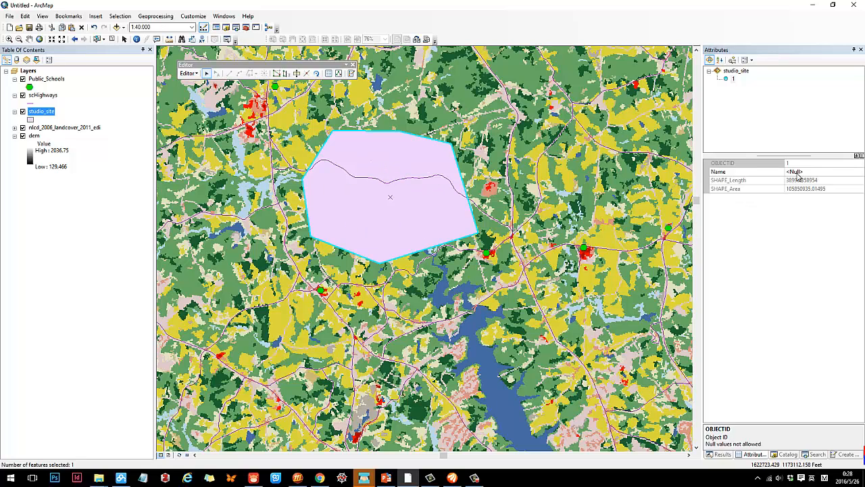
click(762, 175)
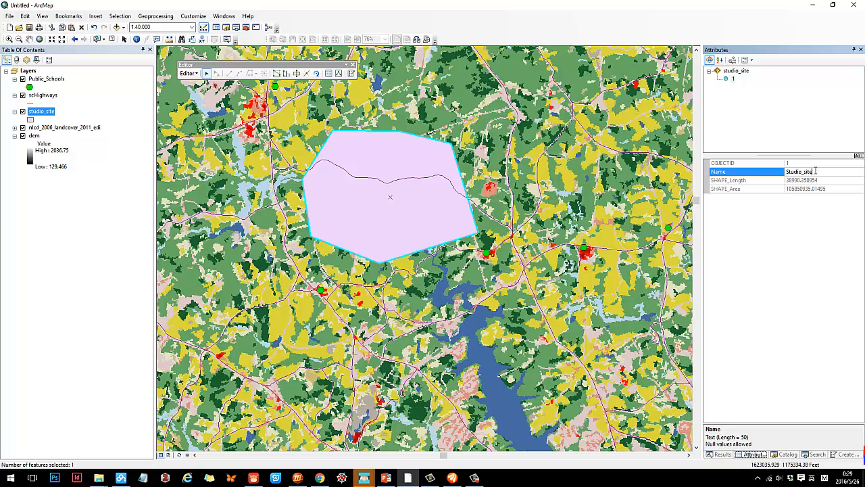
key(Return)
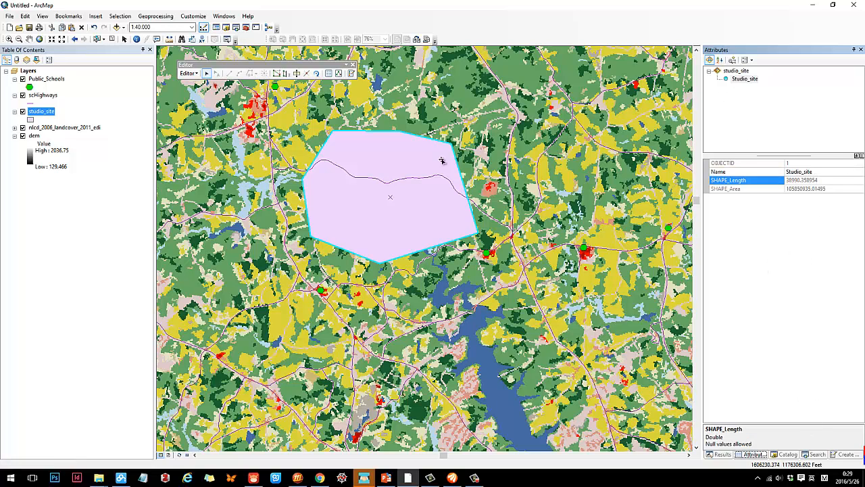
click(440, 123)
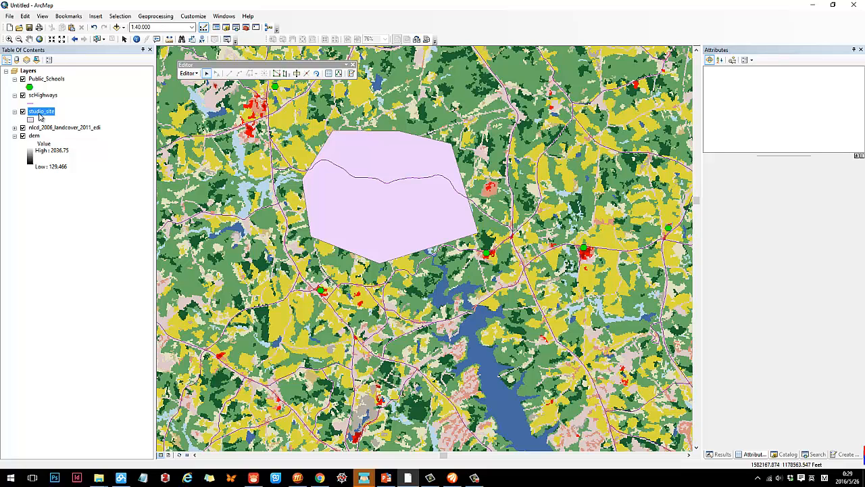
Save the edits to the studio_site layer and stop the edit session.
click(190, 73)
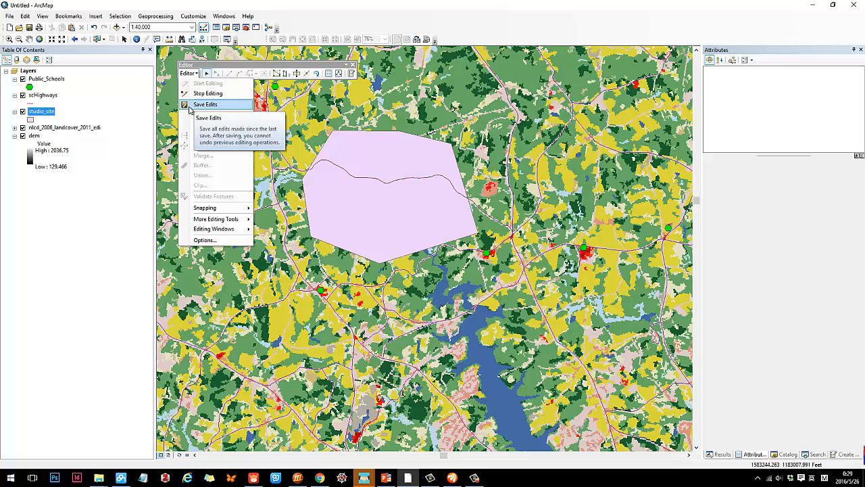
click(190, 107)
click(188, 74)
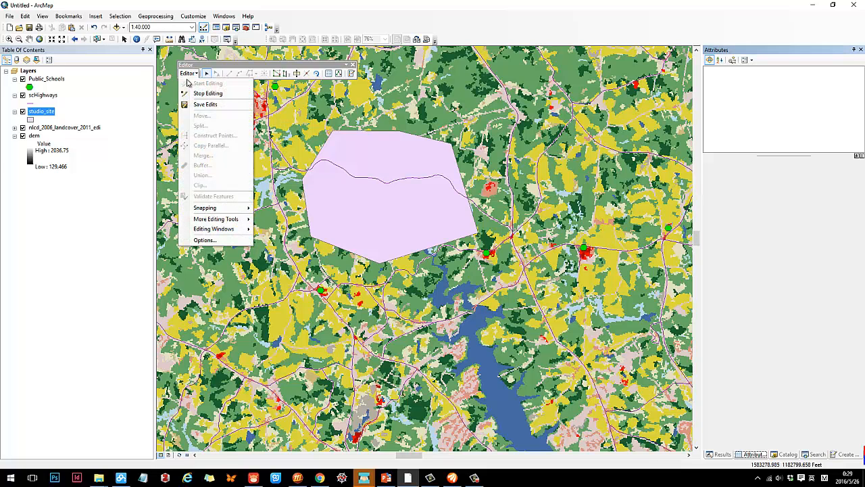
click(197, 93)
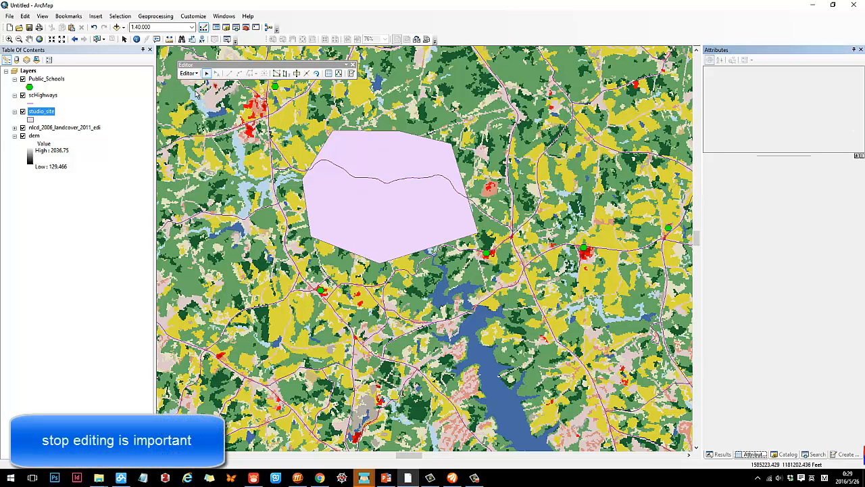
click(188, 74)
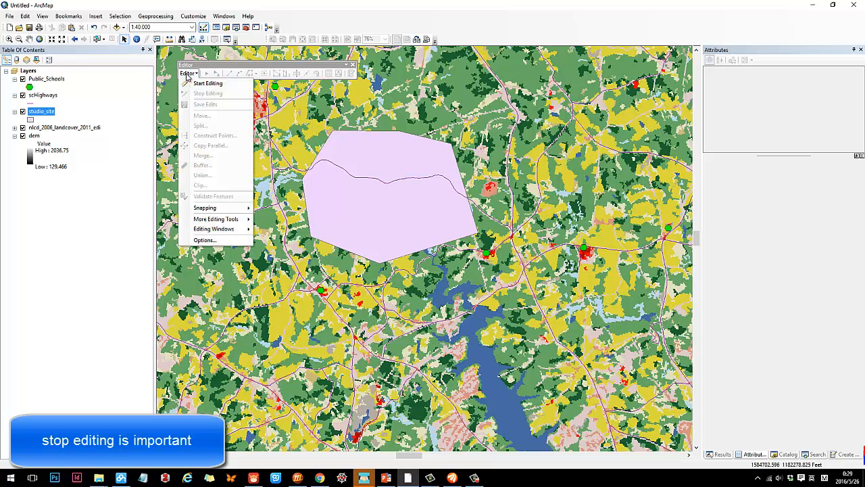
click(275, 86)
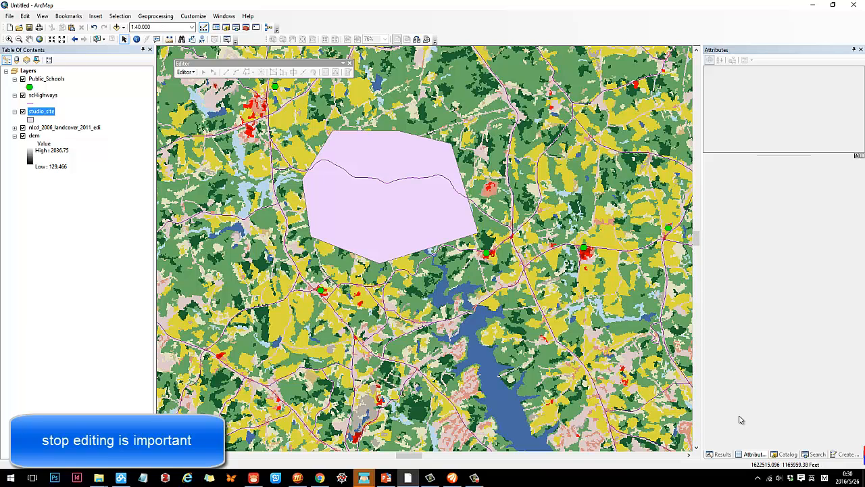
Bring the Catalog tree back into view in place of the feature attributes.
click(721, 455)
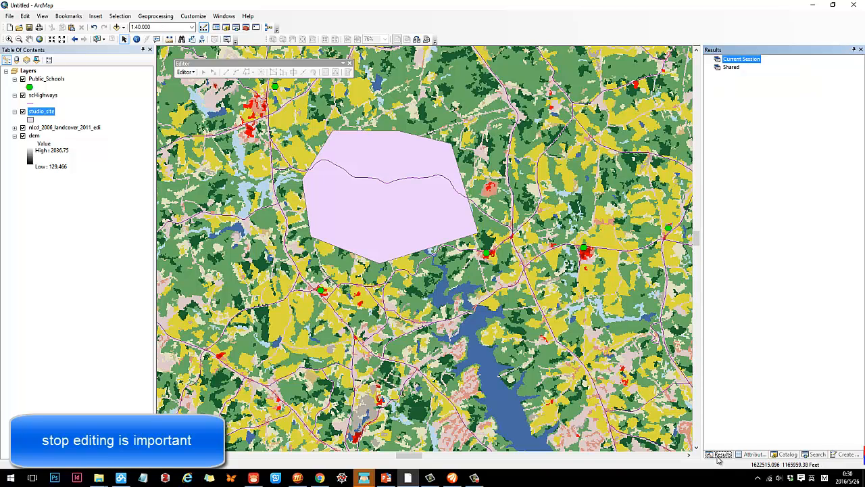
click(752, 455)
click(779, 454)
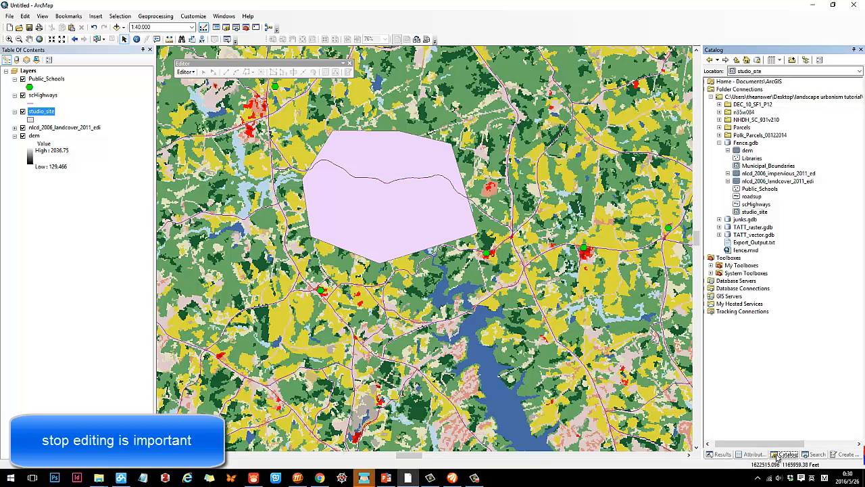
Open the studio_site layer's attribute table and select the Studio_site polygon's record.
right_click(46, 115)
click(76, 139)
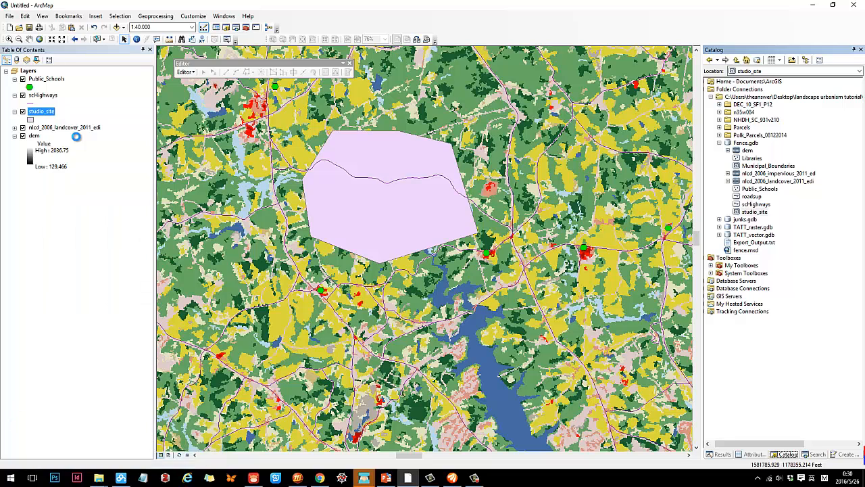
drag(248, 130, 420, 93)
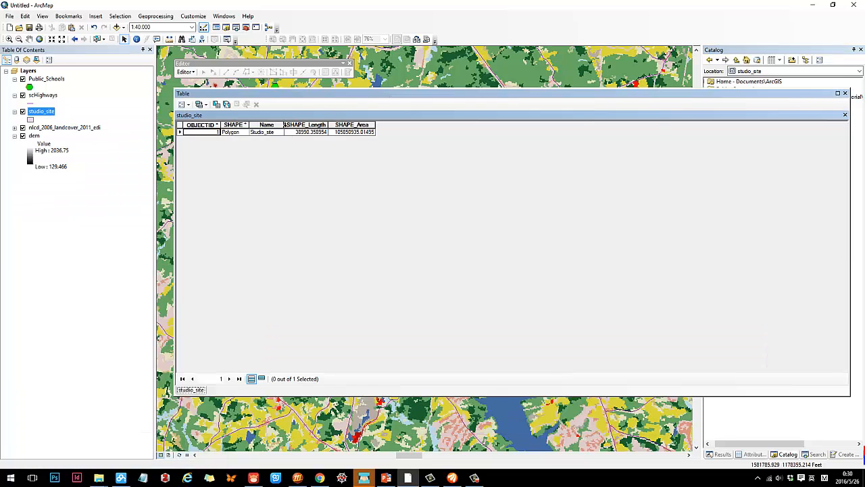
click(180, 133)
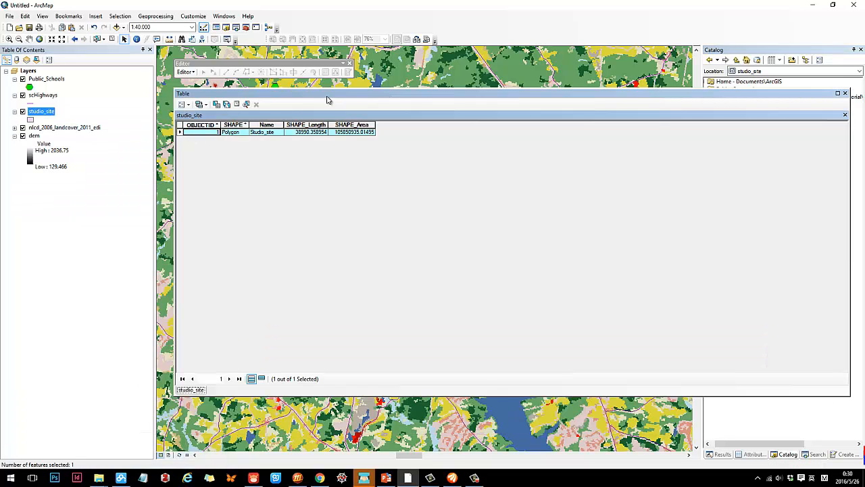
Close the studio_site attribute table and clear the selection of the site polygon on the map.
drag(328, 95, 388, 238)
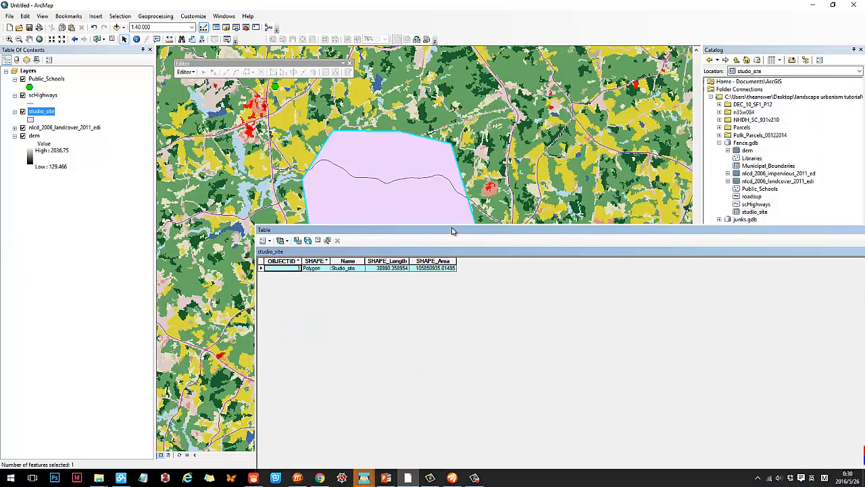
drag(453, 231, 317, 111)
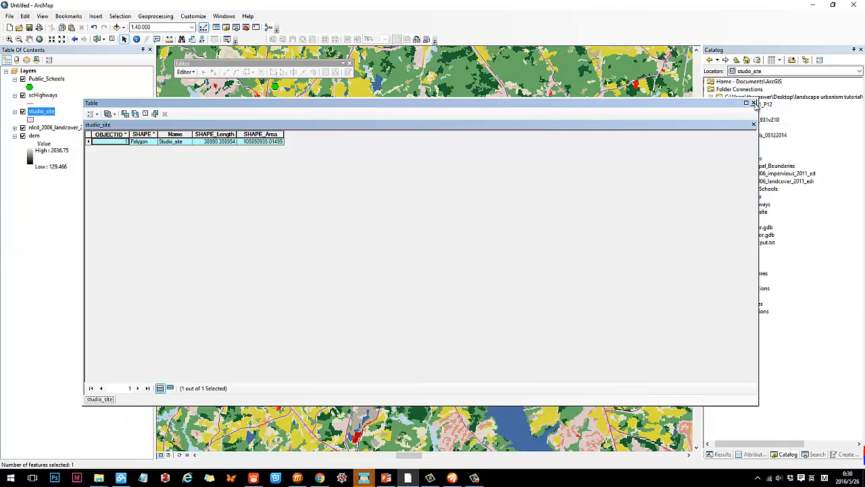
click(754, 103)
ctrl+click(36, 129)
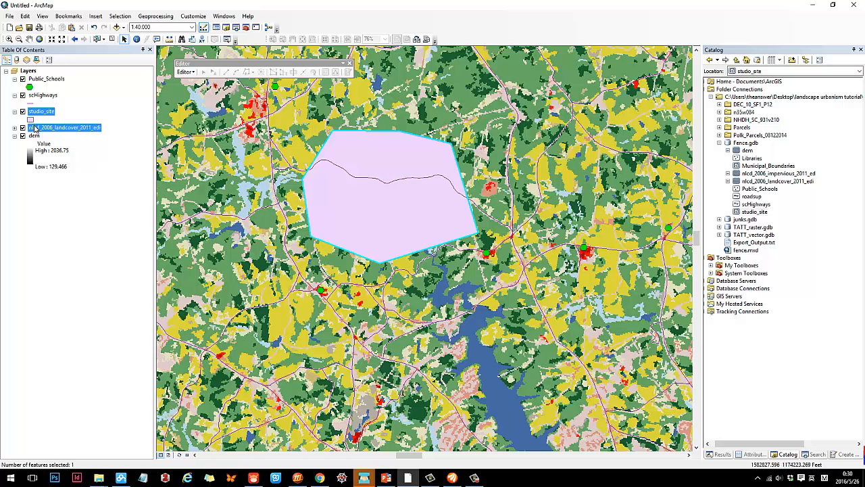
click(22, 112)
click(23, 112)
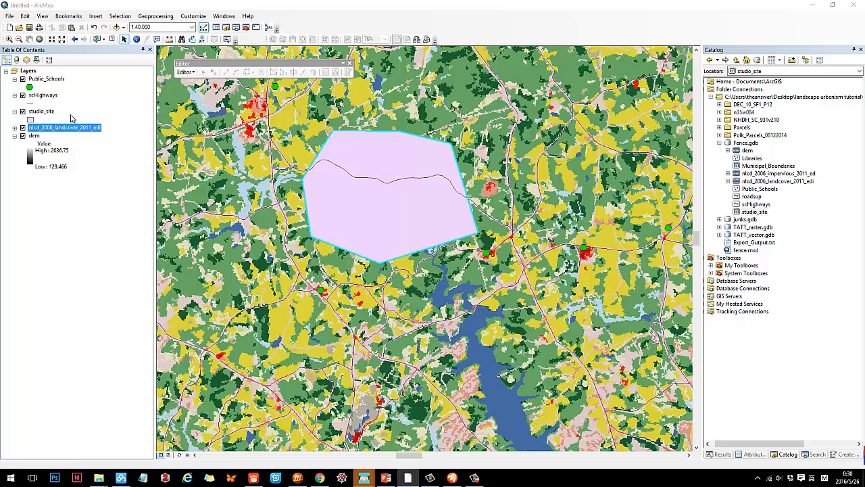
key(Delete)
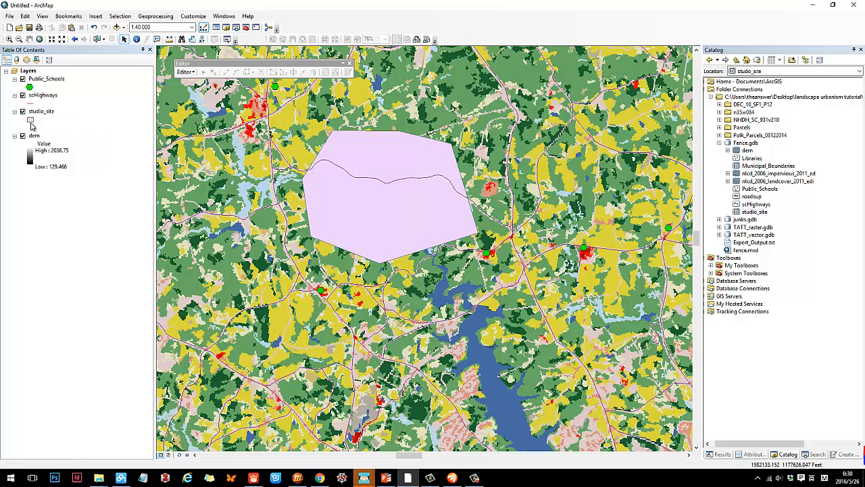
Change the studio_site layer's symbol to the Hollow style with an outline width of 2.
click(30, 121)
click(507, 173)
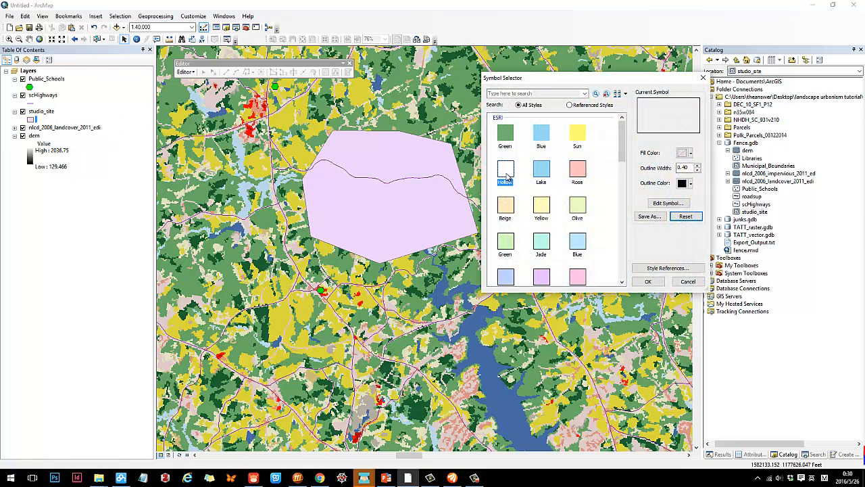
click(697, 166)
click(697, 166)
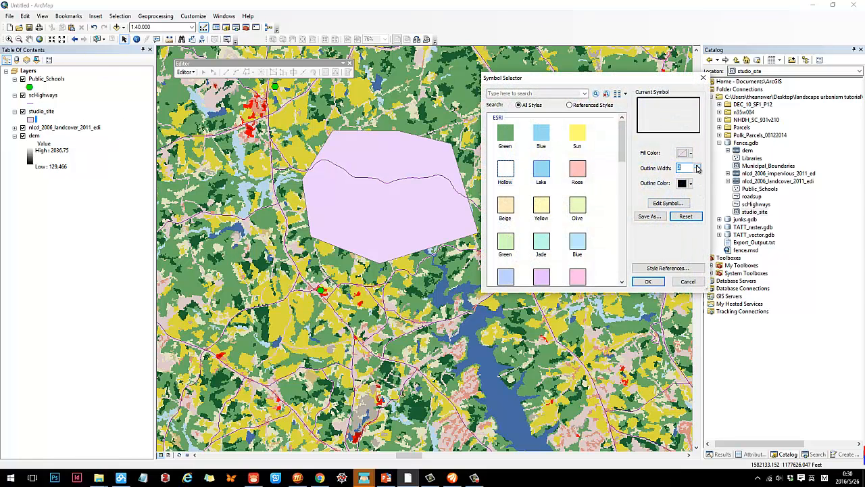
click(647, 283)
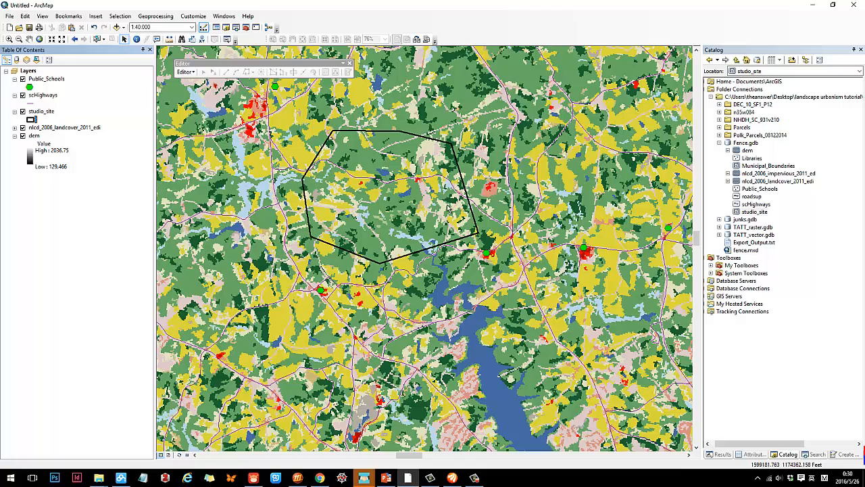
Start a new feature class in Fence.gdb named landmarks, set to store point features.
scroll(360, 175, down, 2)
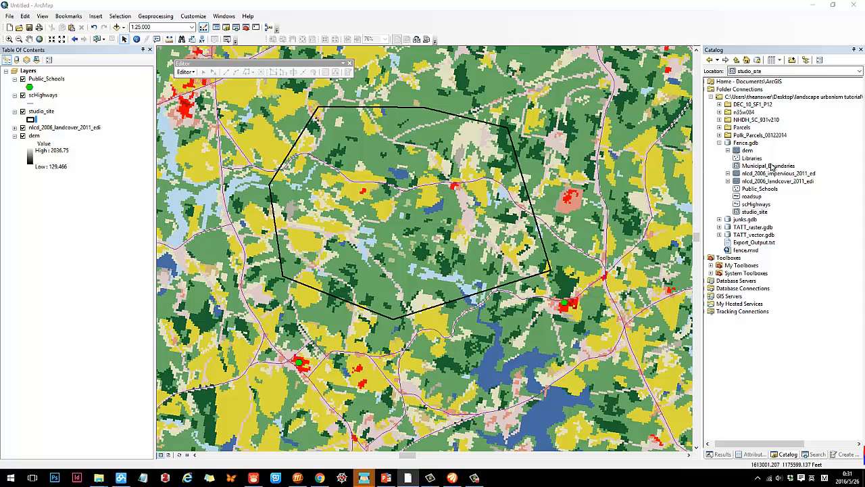
right_click(745, 144)
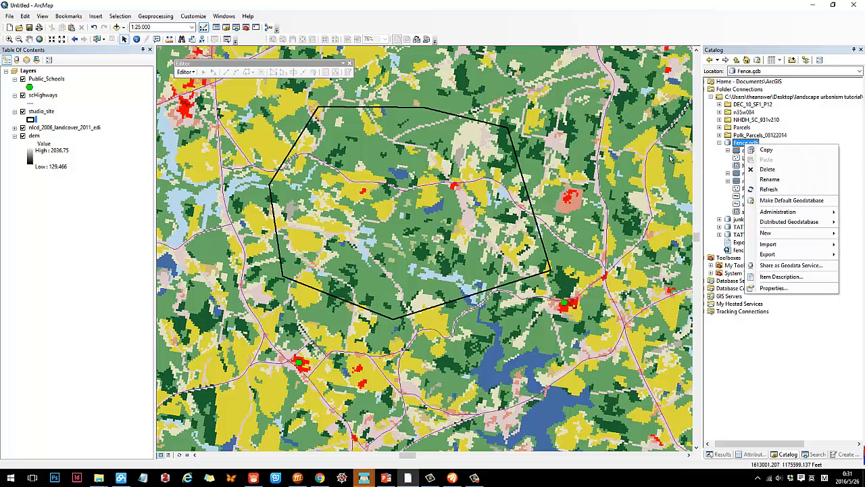
mouse_move(466, 179)
mouse_down()
mouse_move(460, 173)
mouse_move(461, 191)
mouse_move(458, 169)
mouse_up()
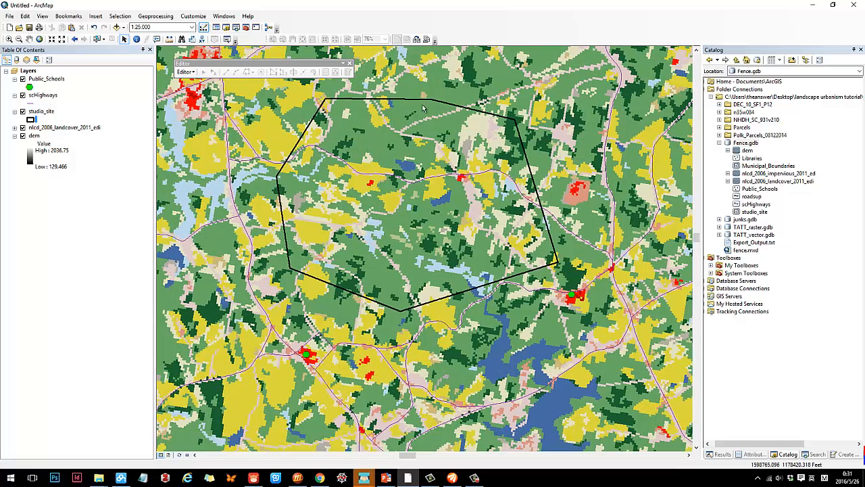
right_click(747, 143)
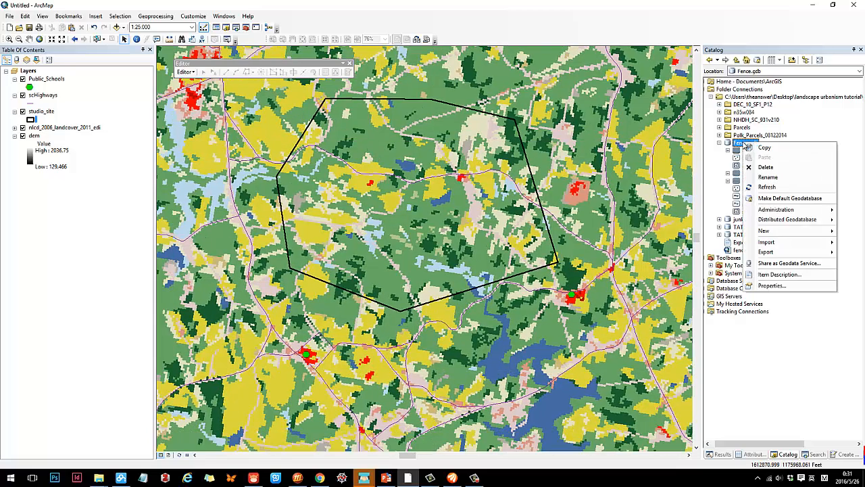
mouse_move(764, 231)
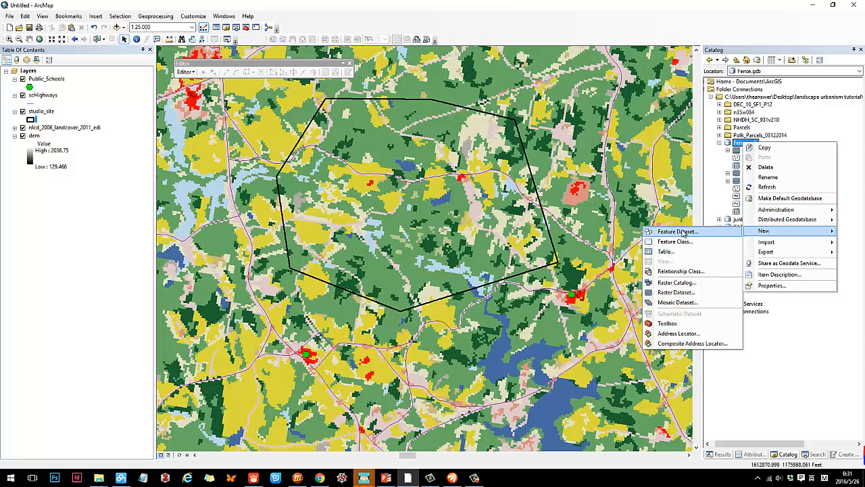
right_click(743, 144)
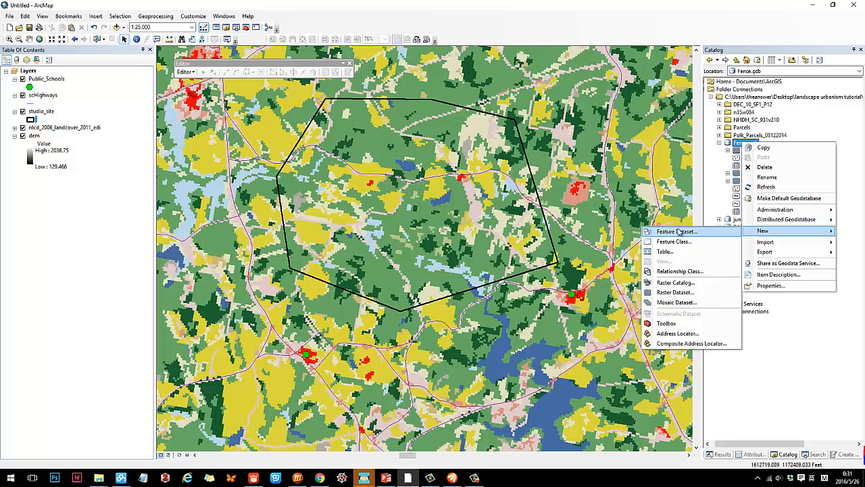
click(674, 241)
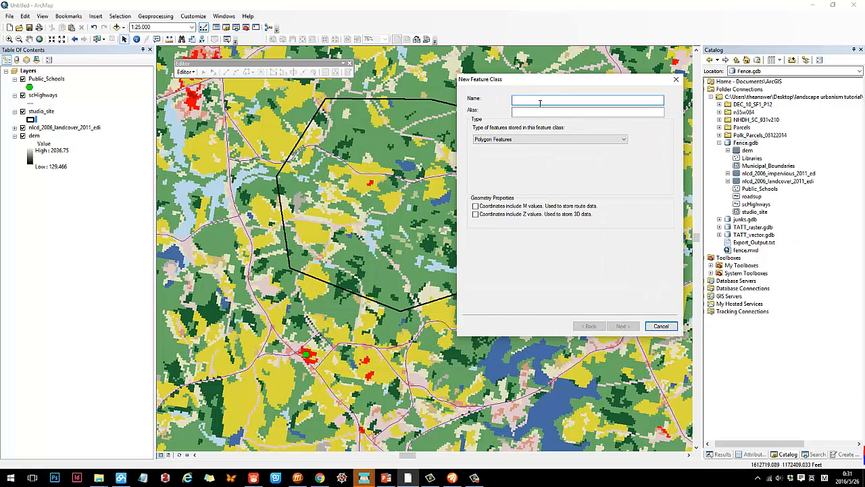
text(landmarks)
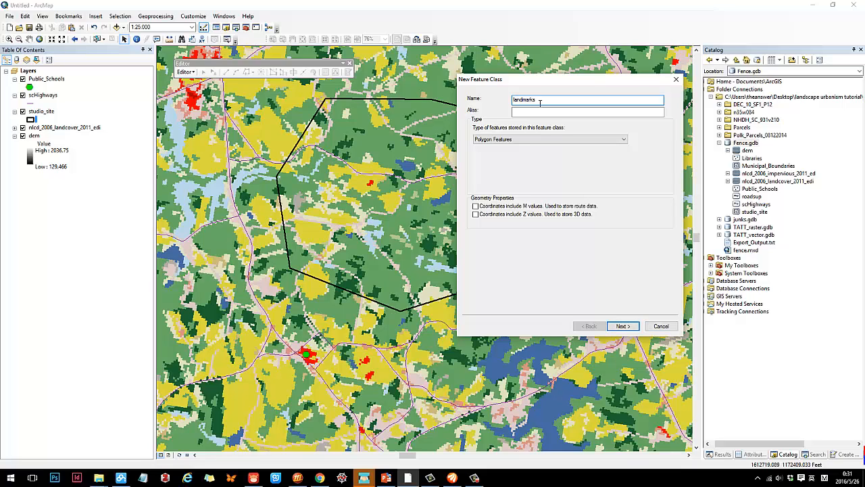
key(Tab)
click(551, 140)
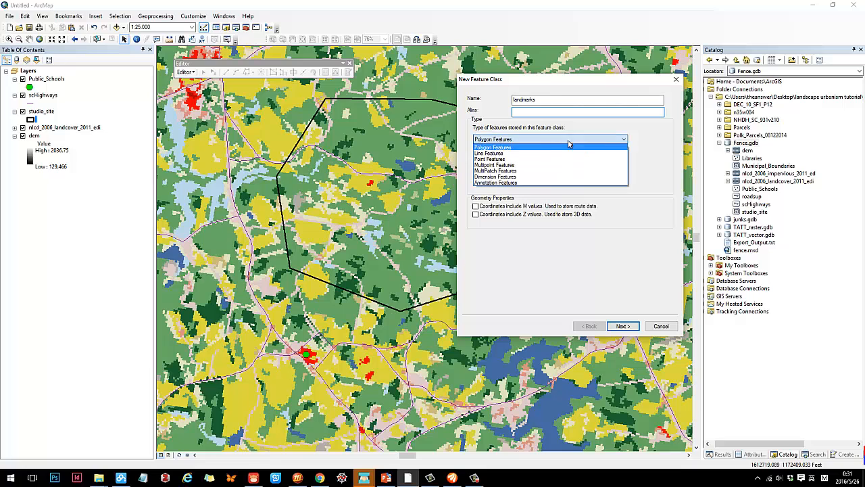
click(517, 160)
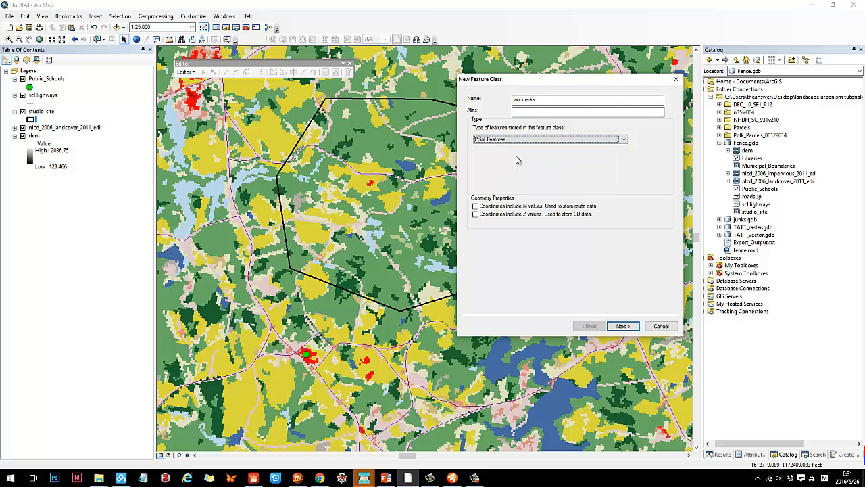
click(627, 327)
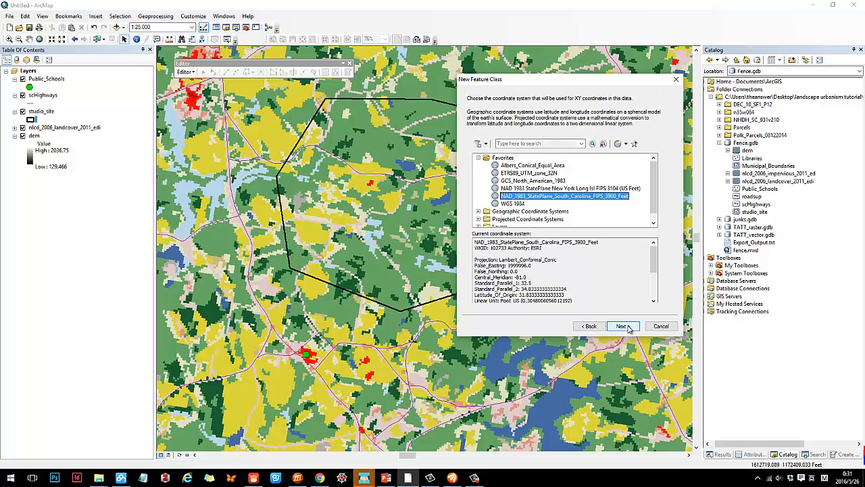
Import the landmarks coordinate system from the roadsup dataset in Fence.gdb and accept the default XY tolerance and storage settings.
click(626, 143)
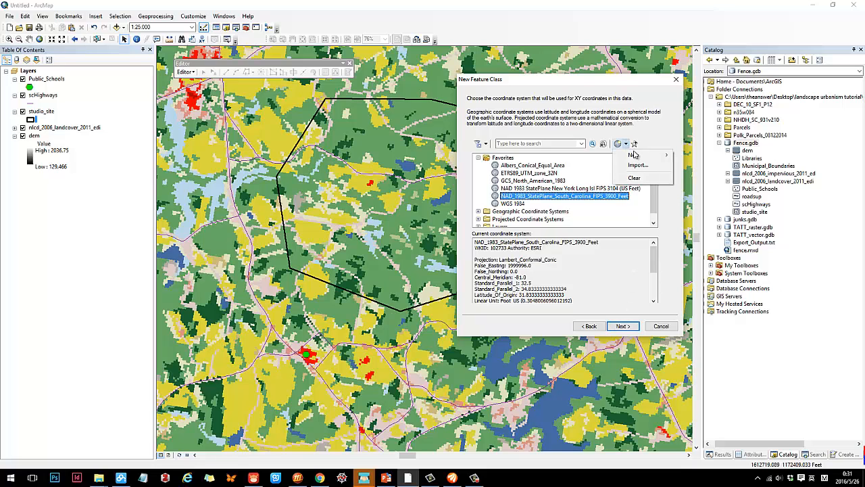
click(632, 156)
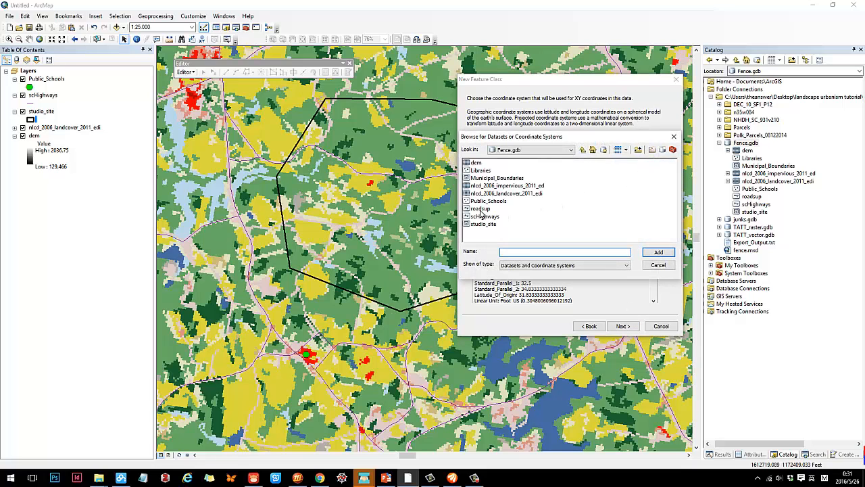
click(480, 210)
click(658, 252)
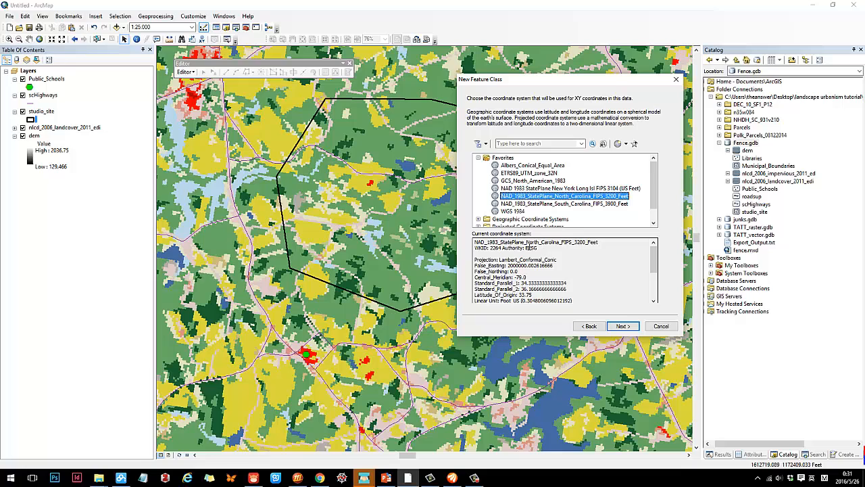
click(622, 327)
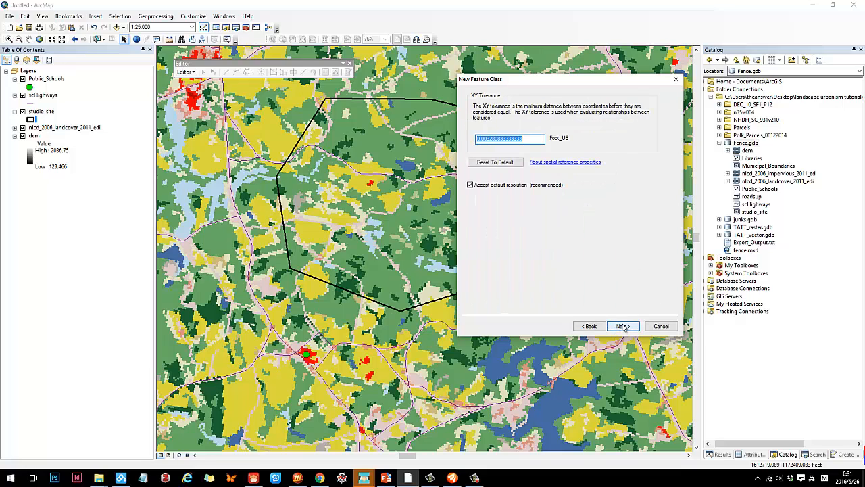
click(623, 326)
click(622, 327)
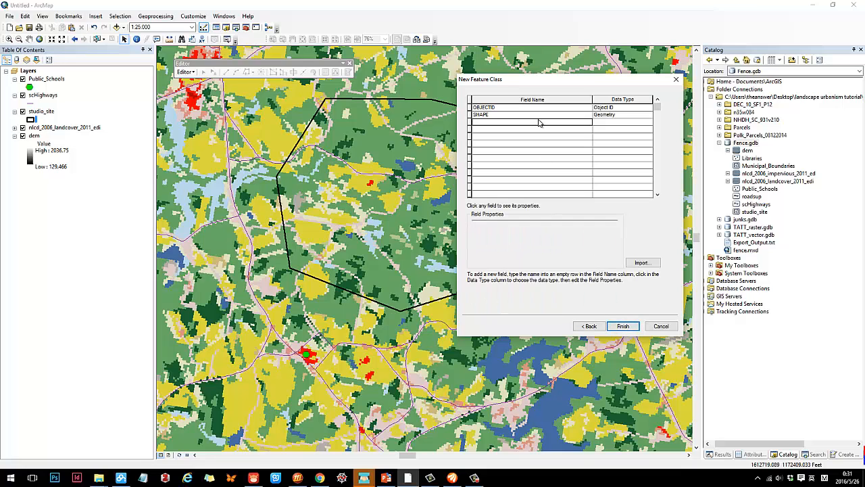
Add a field called Name with the Text data type to the landmarks feature class.
text(Name)
key(Tab)
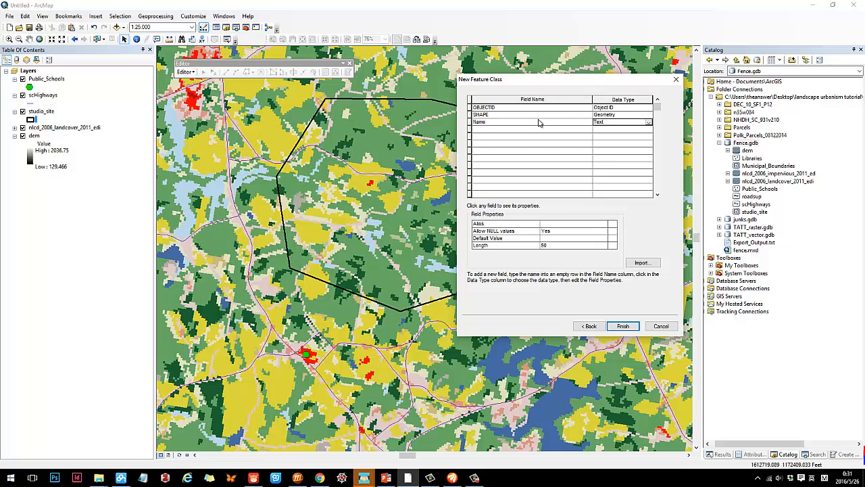
click(648, 123)
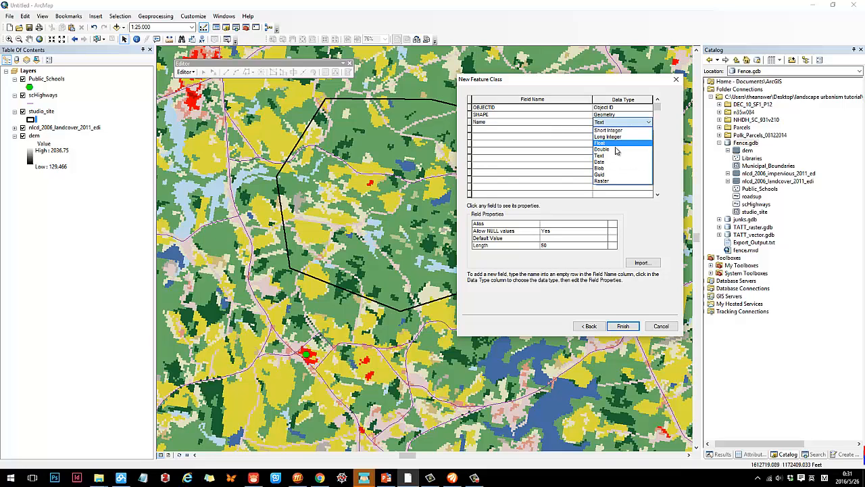
click(612, 156)
Add a Significance field with the Float data type and finish creating the landmarks feature class.
click(527, 135)
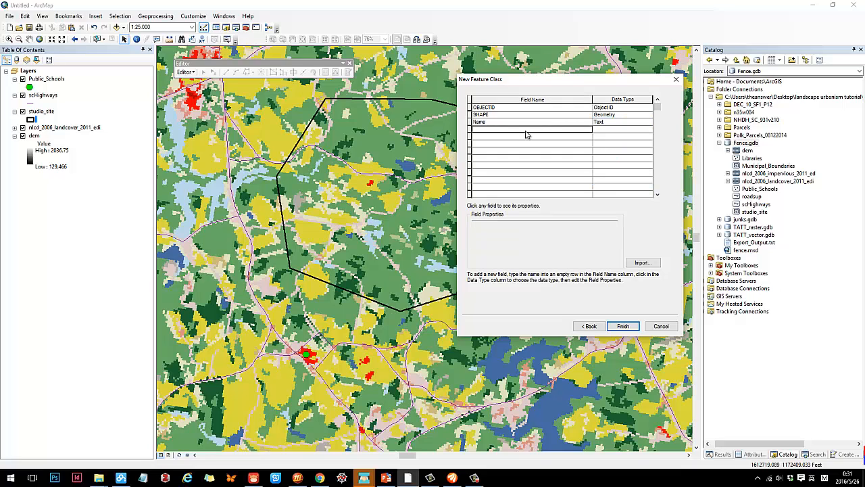
text(Sig)
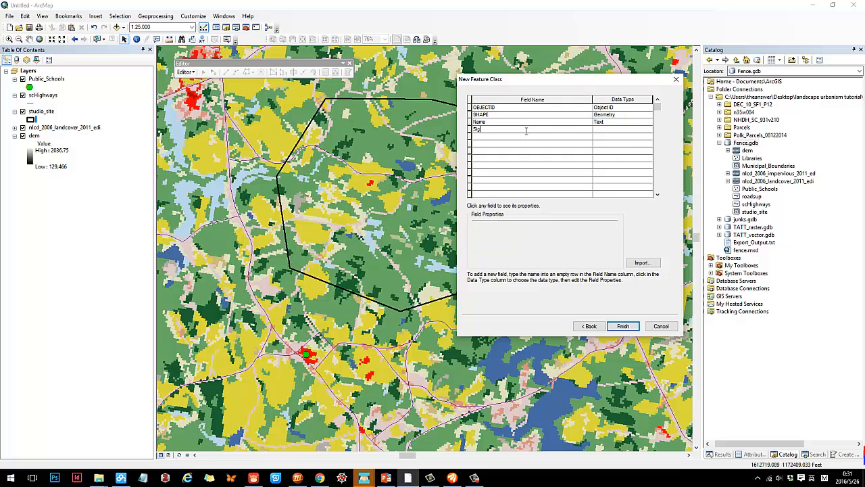
text(nificance)
key(Tab)
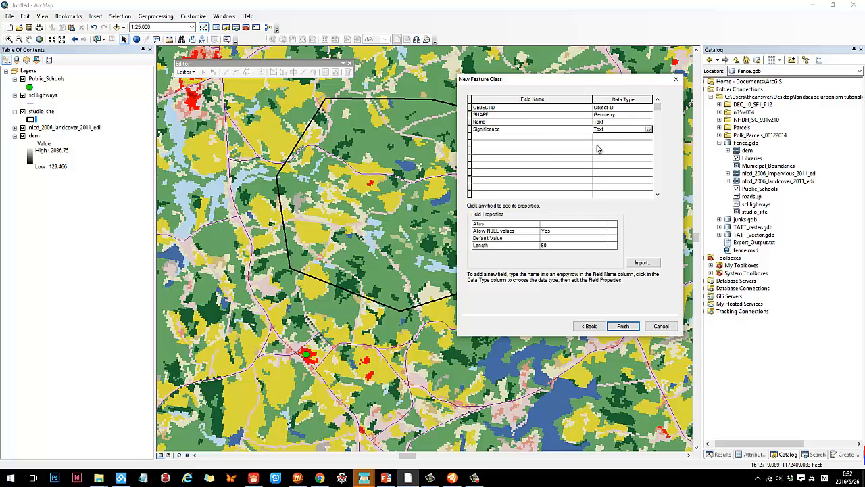
click(648, 129)
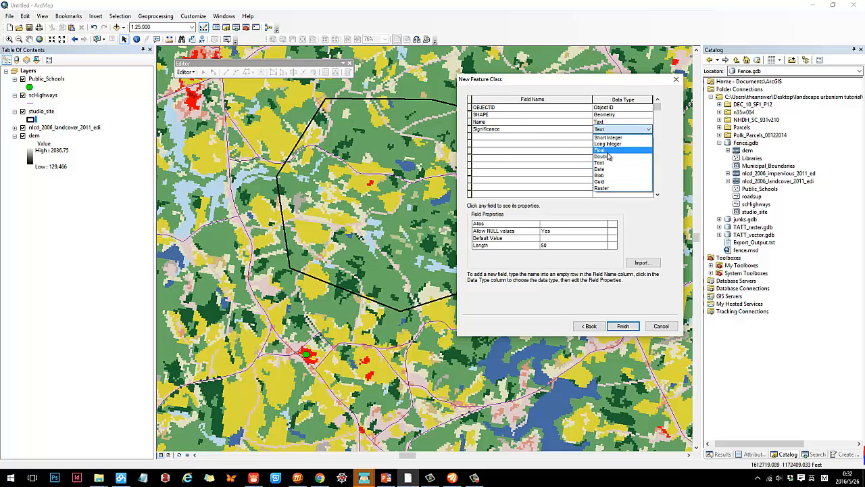
click(608, 150)
click(623, 326)
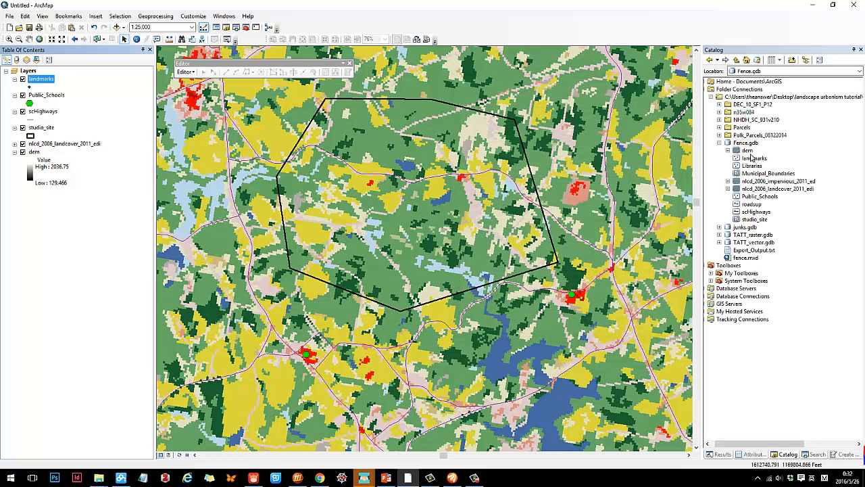
Start an edit session on the landmarks layer, continuing past the spatial reference warning.
click(754, 158)
right_click(46, 81)
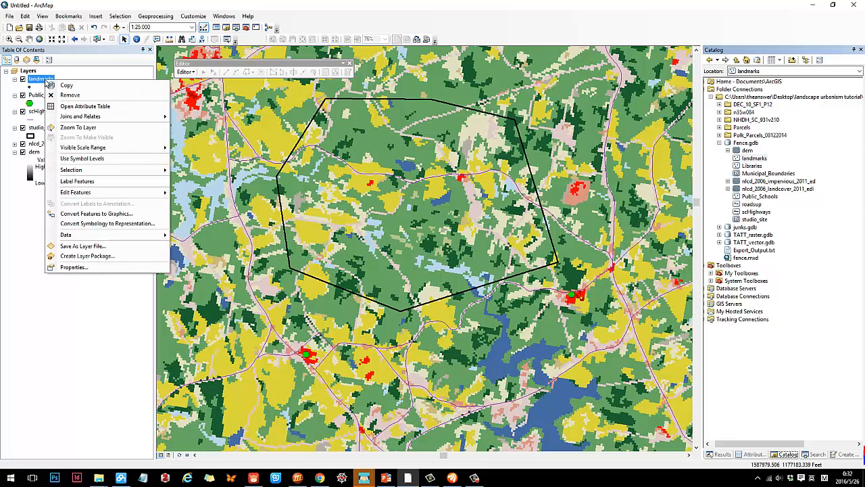
mouse_move(91, 194)
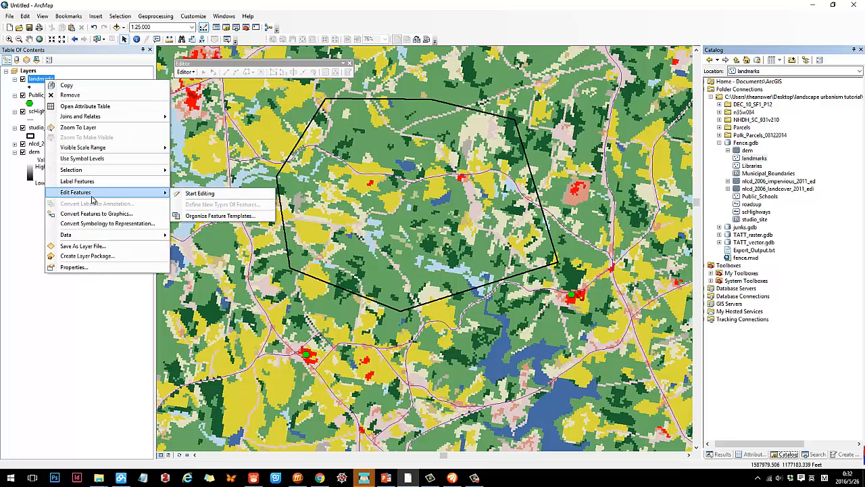
click(194, 194)
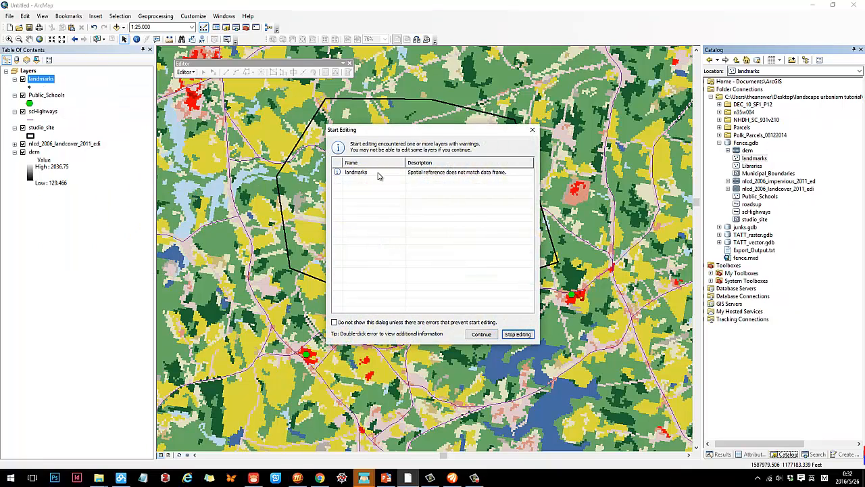
click(358, 173)
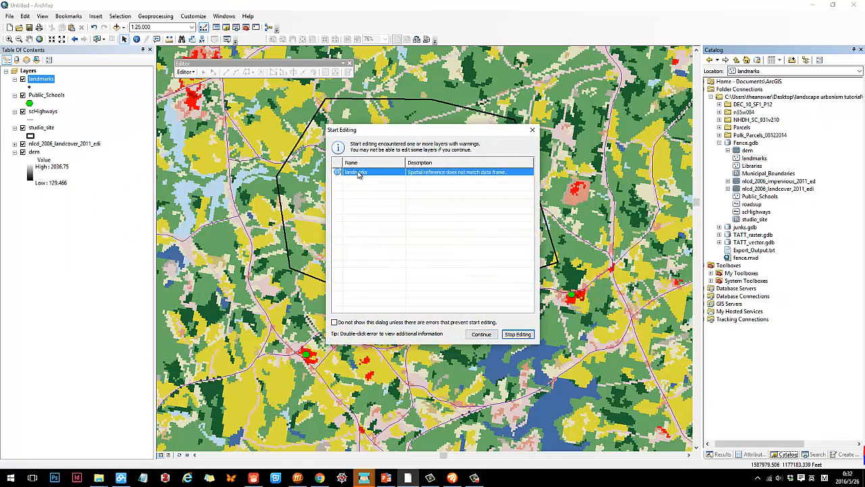
click(475, 334)
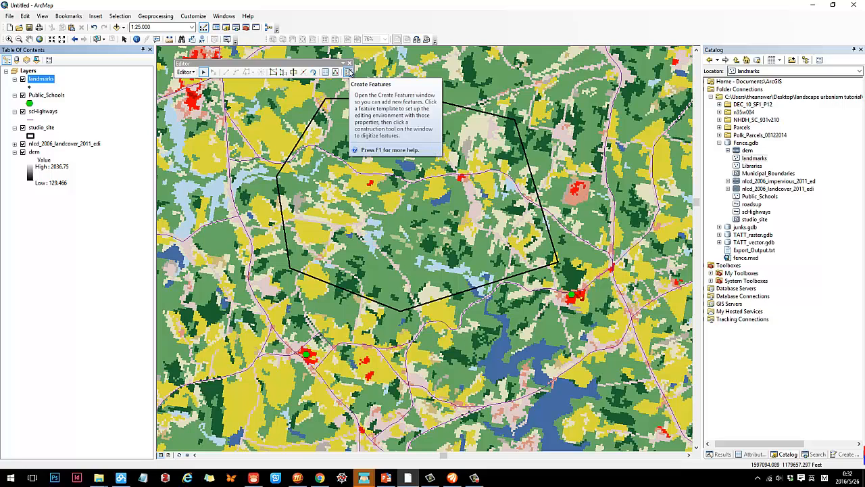
Create four point features from the landmarks template, spread across the north, west, south and east of the studio site.
click(349, 72)
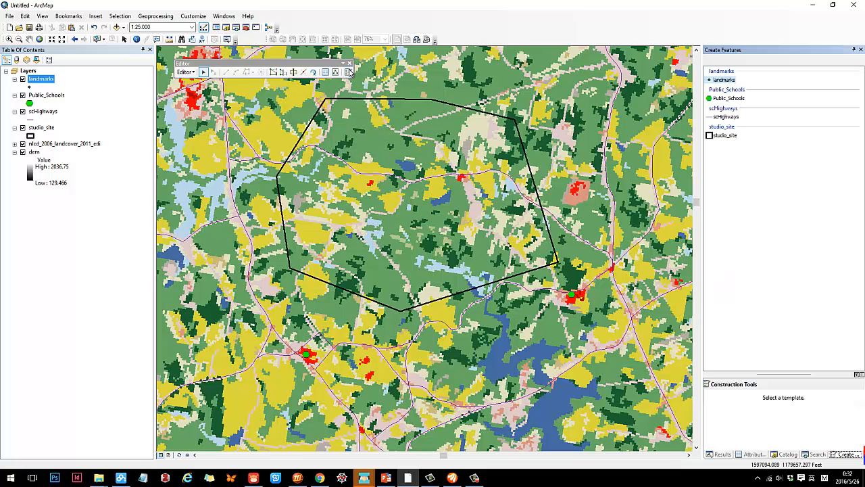
click(730, 83)
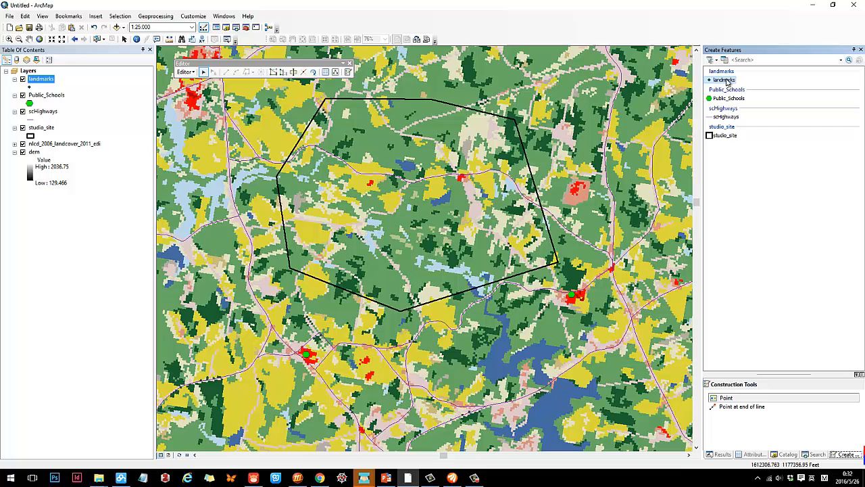
click(727, 399)
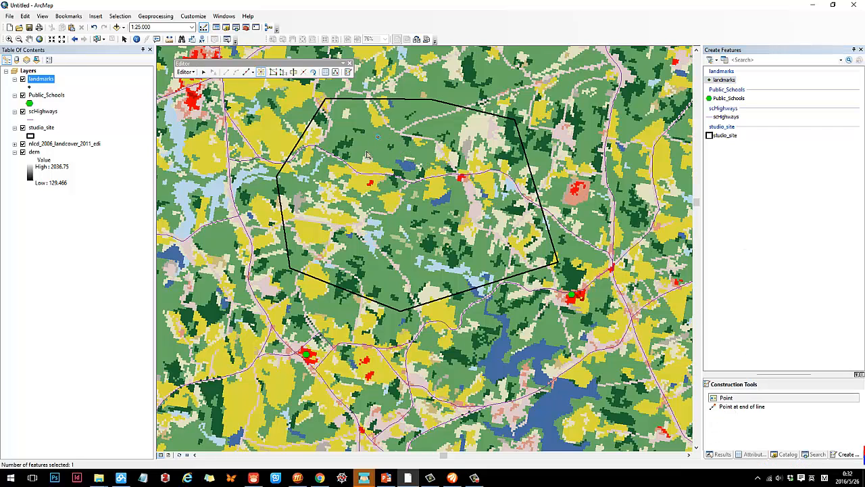
click(311, 204)
click(404, 251)
click(484, 156)
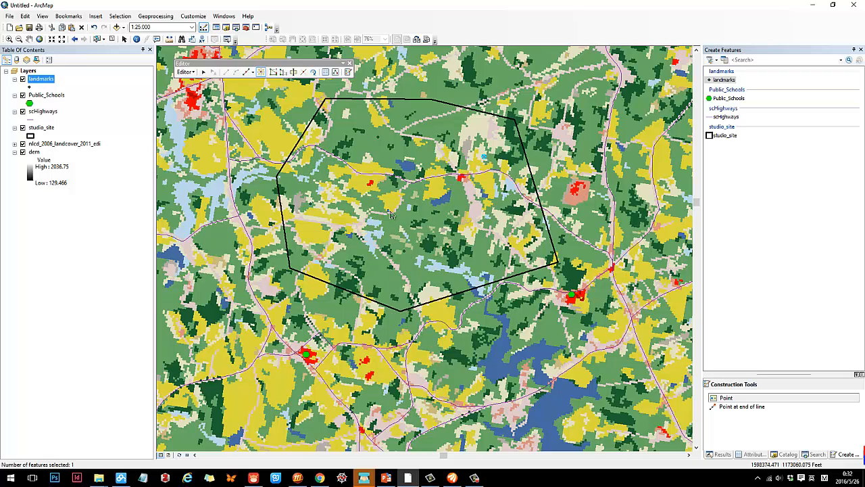
Select only the northern landmark point, without the site polygon, and open its attributes for editing.
click(203, 72)
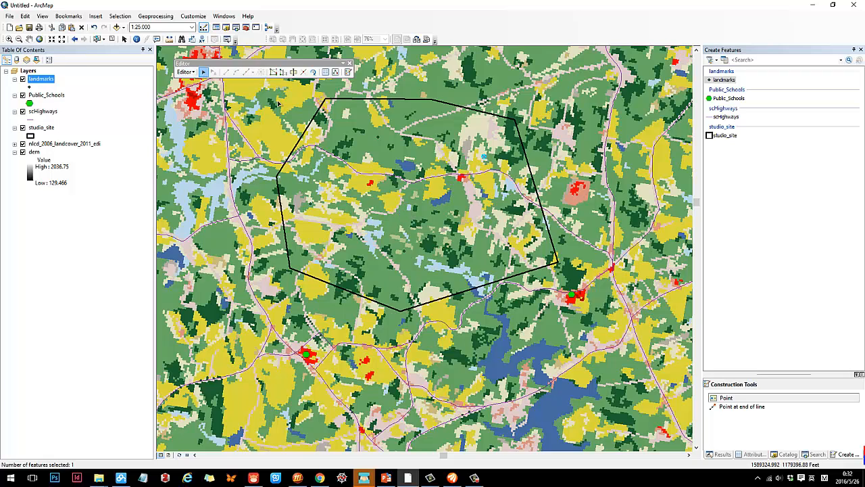
drag(365, 125, 388, 144)
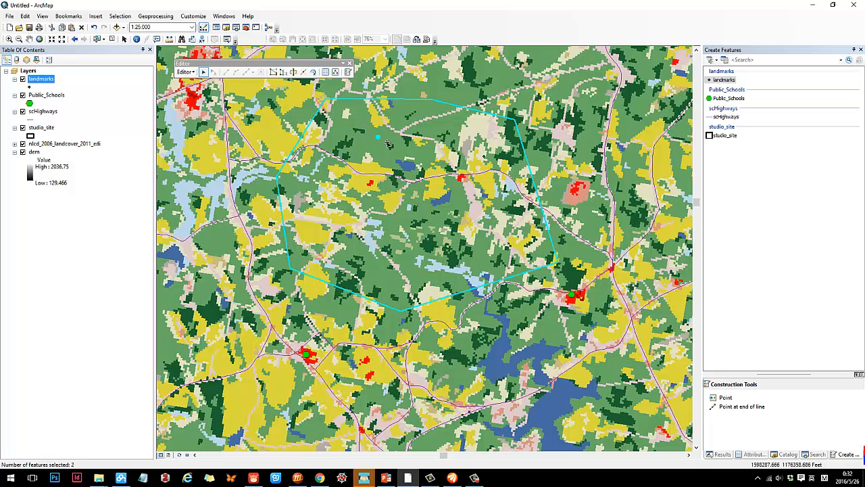
click(378, 138)
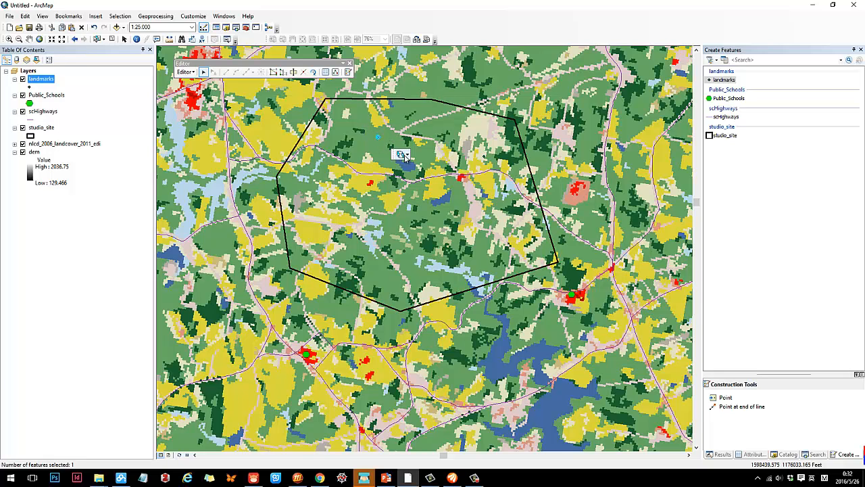
click(408, 155)
click(413, 176)
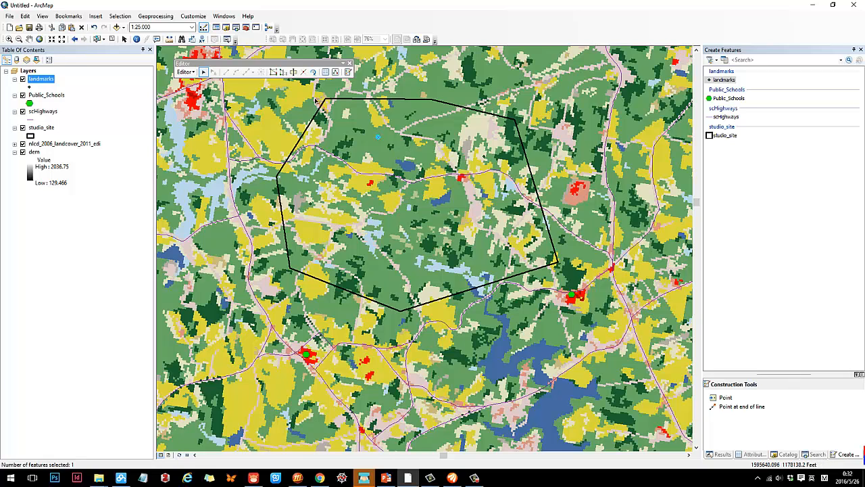
click(326, 72)
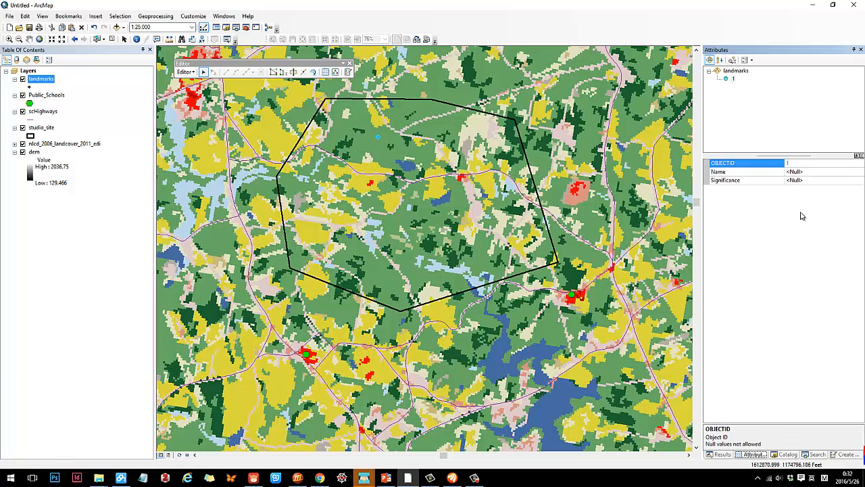
Enter a person's name in the northern landmark's Name field and set its Significance to 5.
click(798, 164)
click(799, 172)
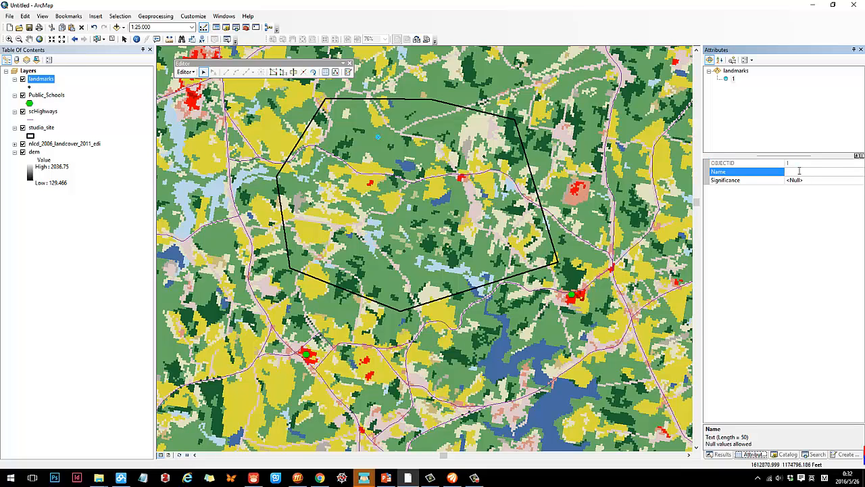
text(James)
key(Return)
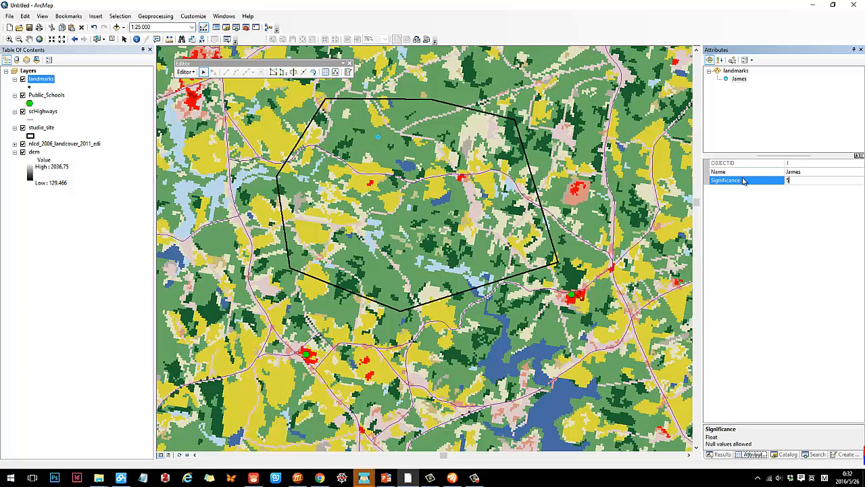
text(5)
Select the eastern landmark point, enter a person's name in its Name field and set its Significance to 3.
click(484, 158)
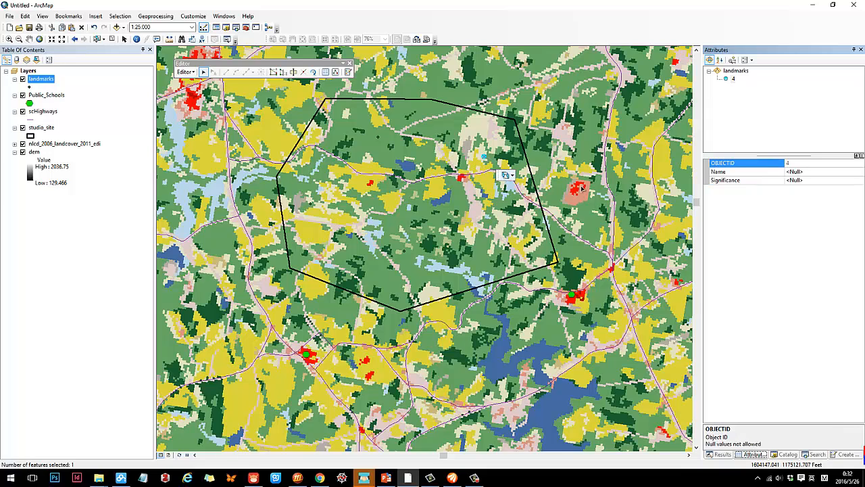
click(794, 172)
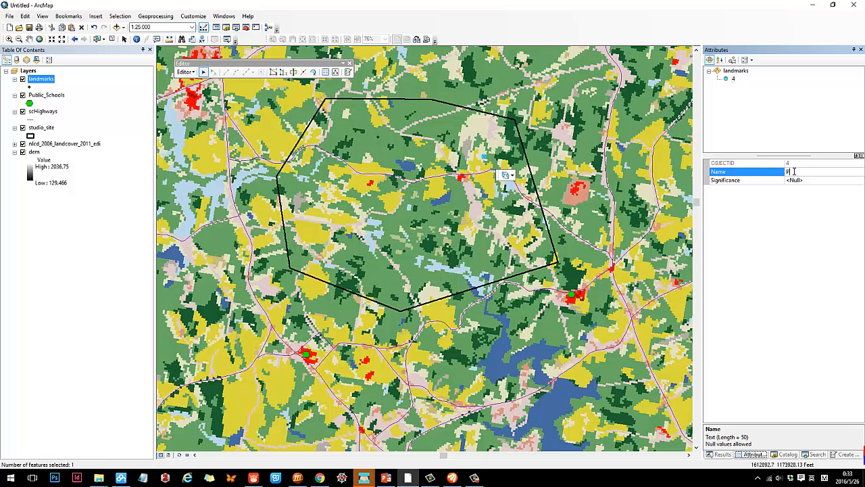
text(Paul)
key(Return)
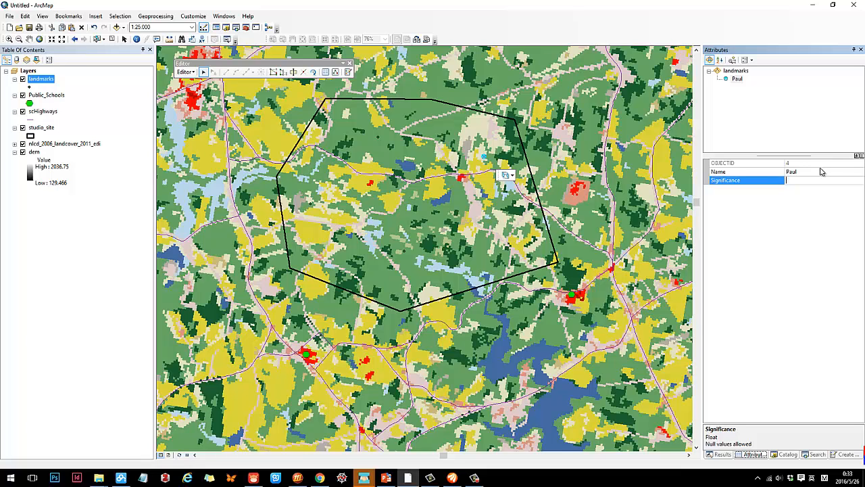
key(Return)
Select the southern landmark point, enter a person's name in its Name field and set its Significance to 1.
click(405, 253)
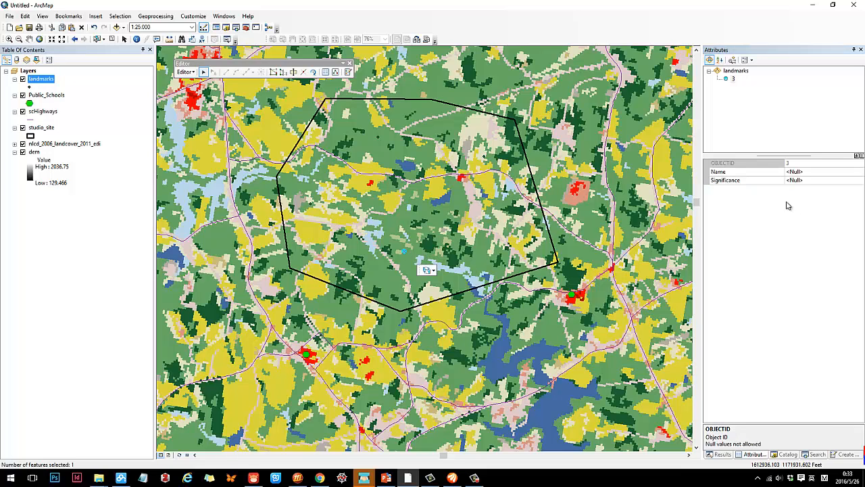
click(797, 171)
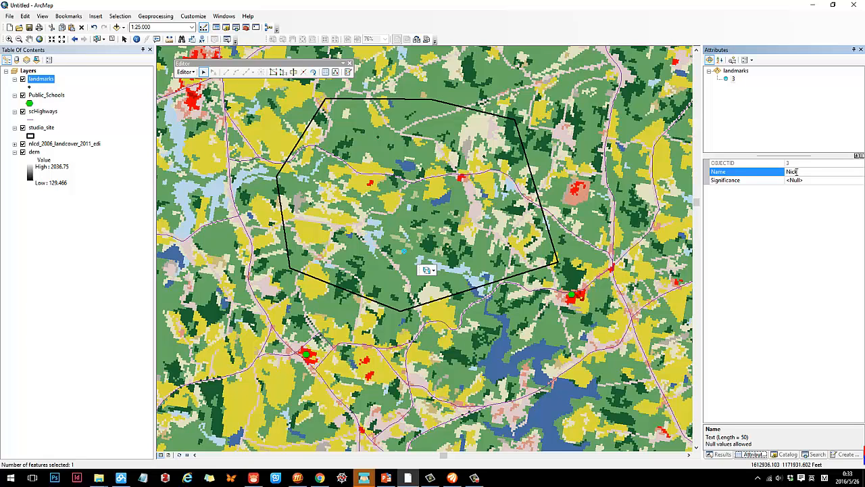
click(812, 181)
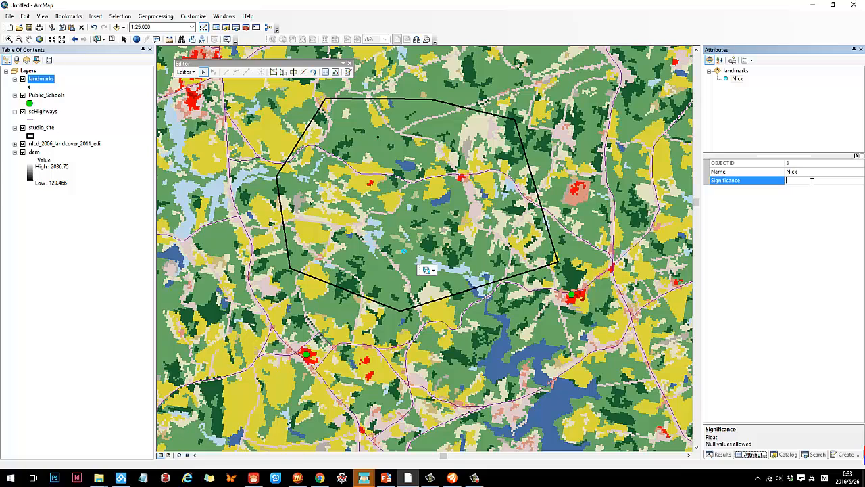
text(1)
key(Return)
Select the western landmark point, enter a person's name in its Name field and set its Significance to 2.
click(310, 204)
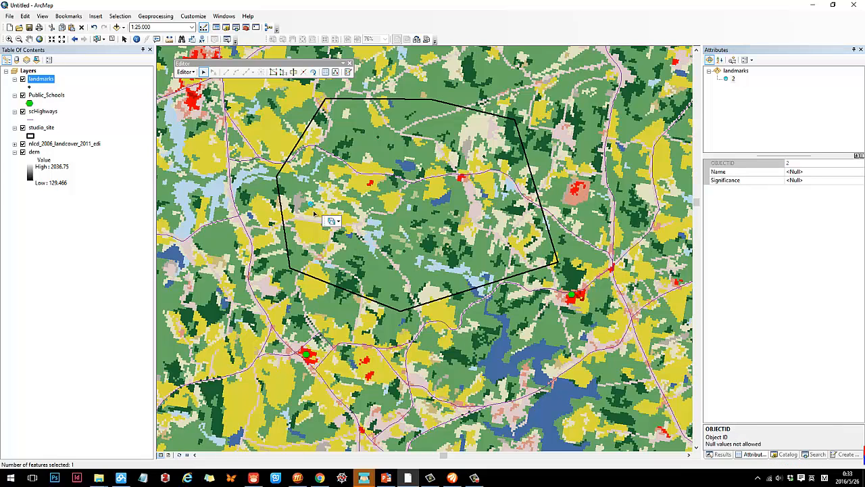
click(798, 172)
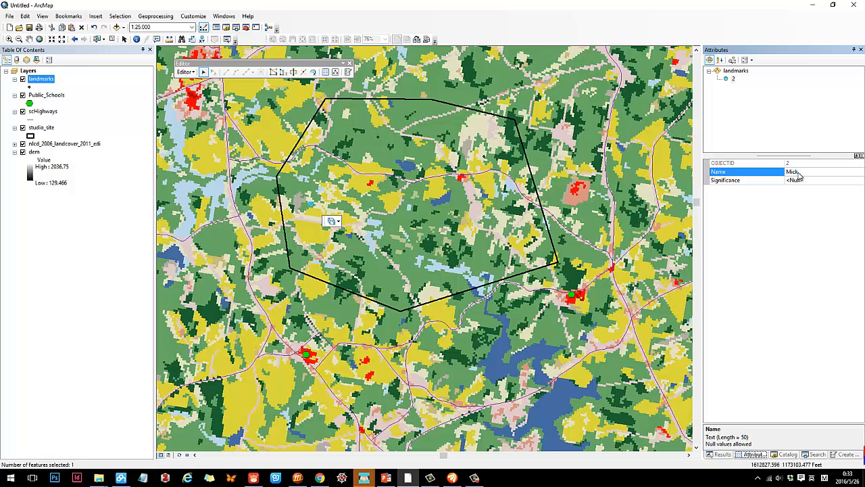
key(Return)
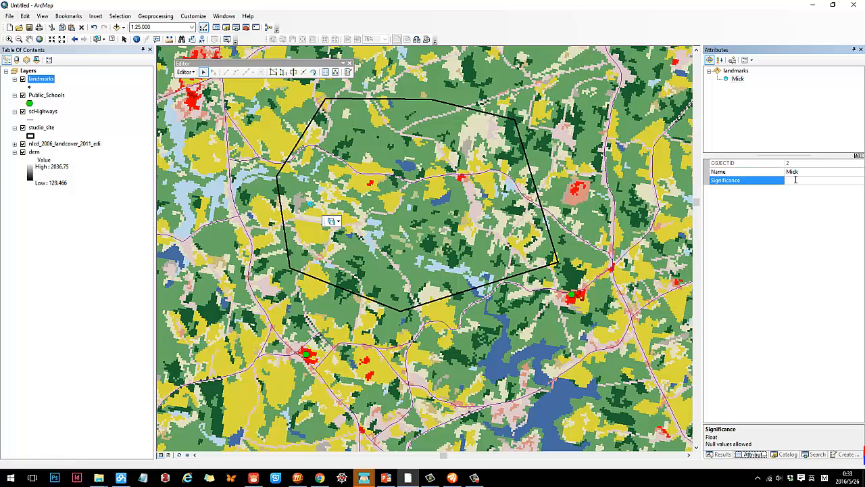
click(446, 184)
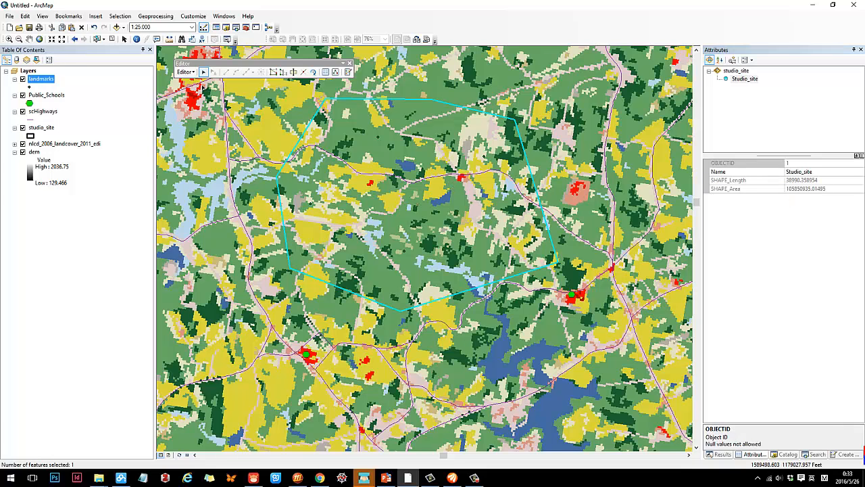
Save the landmark edits and stop the edit session.
click(185, 72)
click(196, 103)
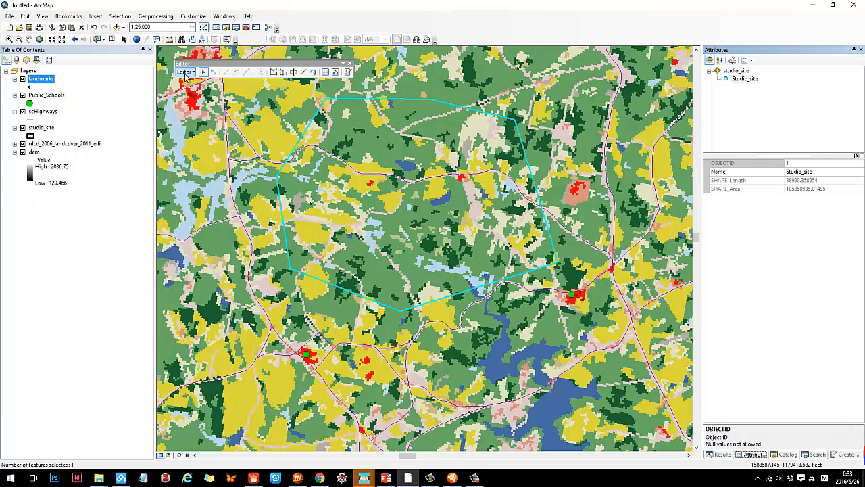
click(185, 72)
click(192, 93)
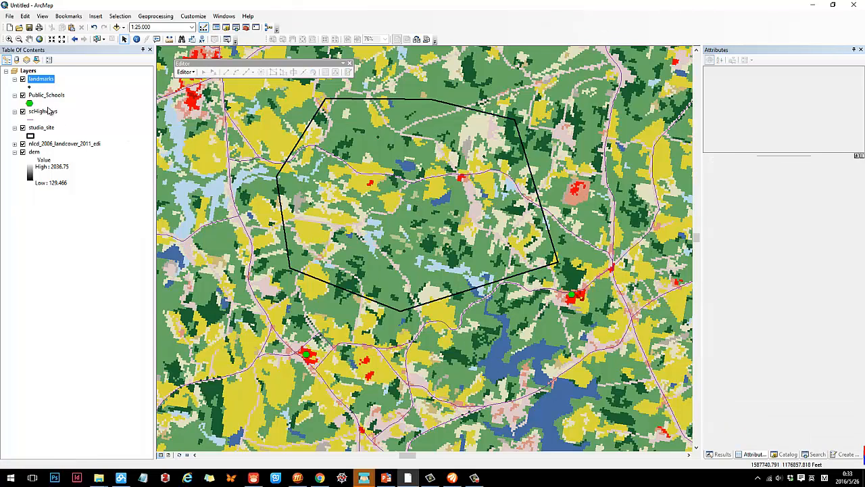
Check the Name and Significance values in the landmarks attribute table, and close the table.
right_click(42, 83)
click(65, 100)
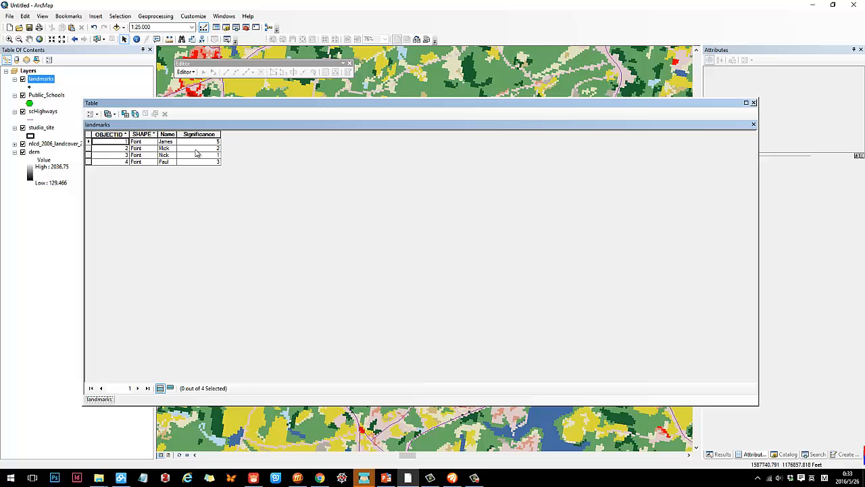
click(753, 104)
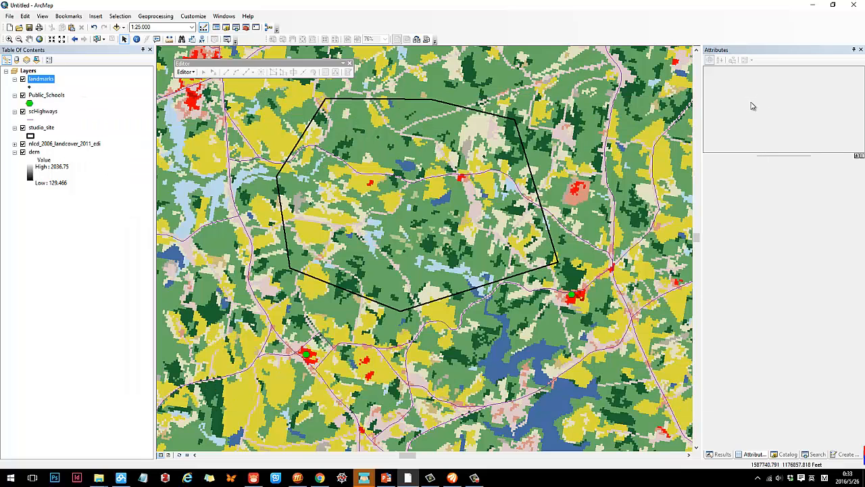
Symbolize the landmarks layer by unique values of the Significance field, adding all values.
right_click(45, 83)
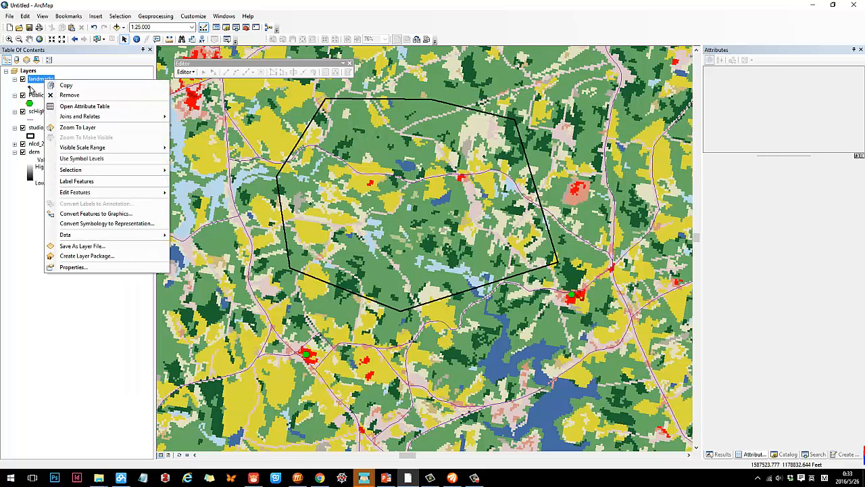
click(36, 85)
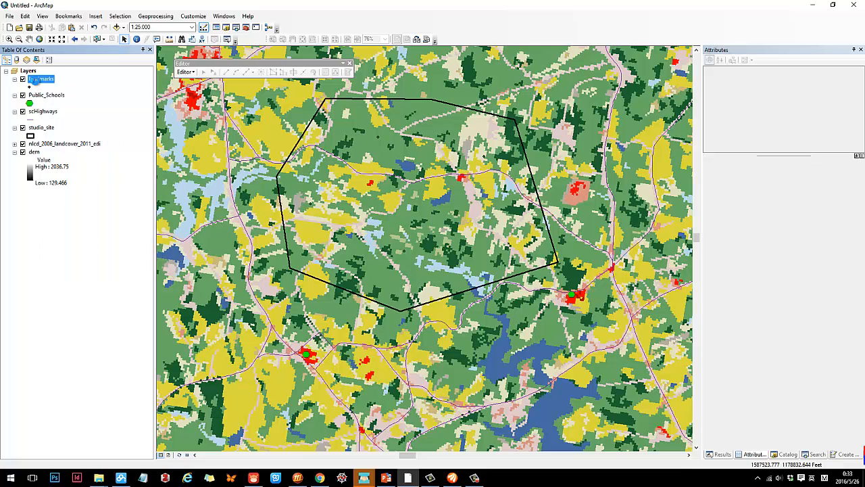
double_click(49, 82)
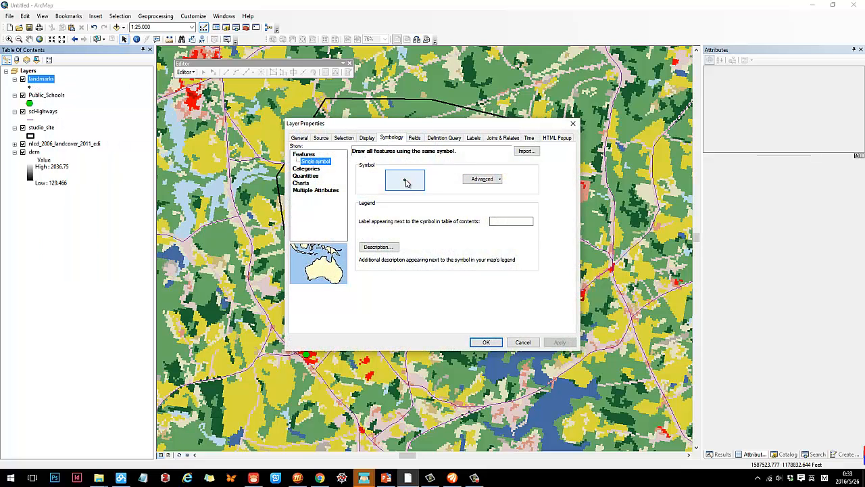
click(305, 170)
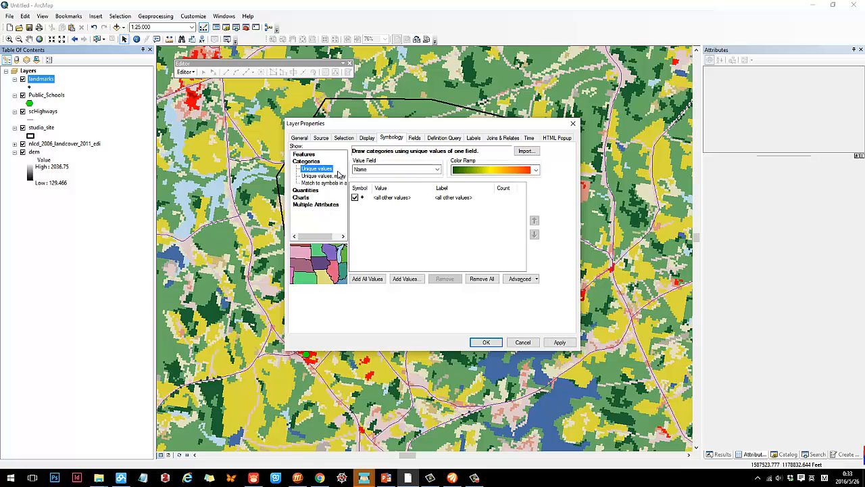
click(535, 170)
click(434, 169)
click(437, 170)
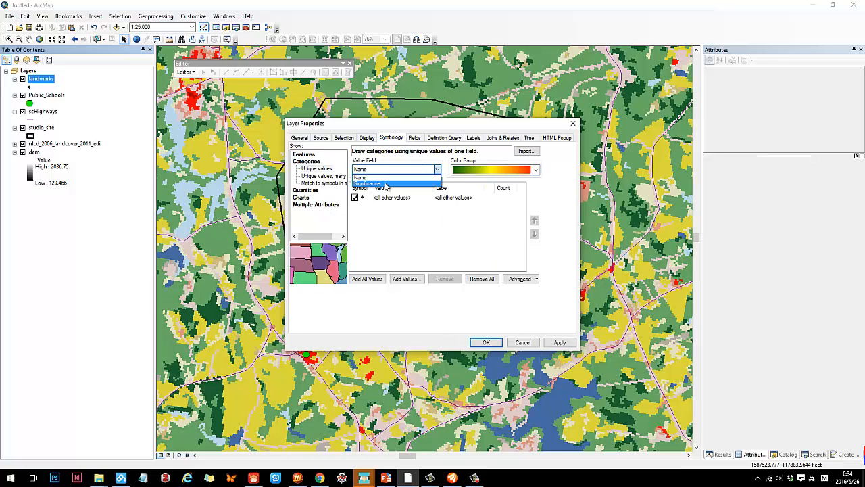
click(386, 184)
click(368, 279)
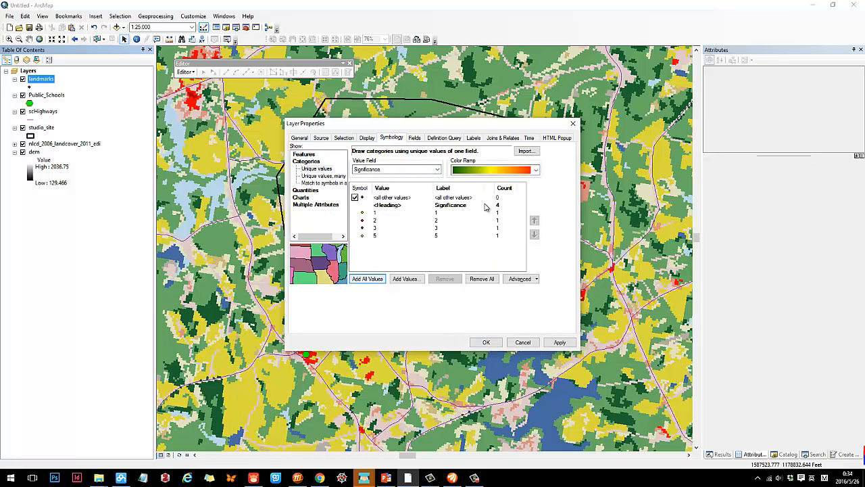
click(560, 342)
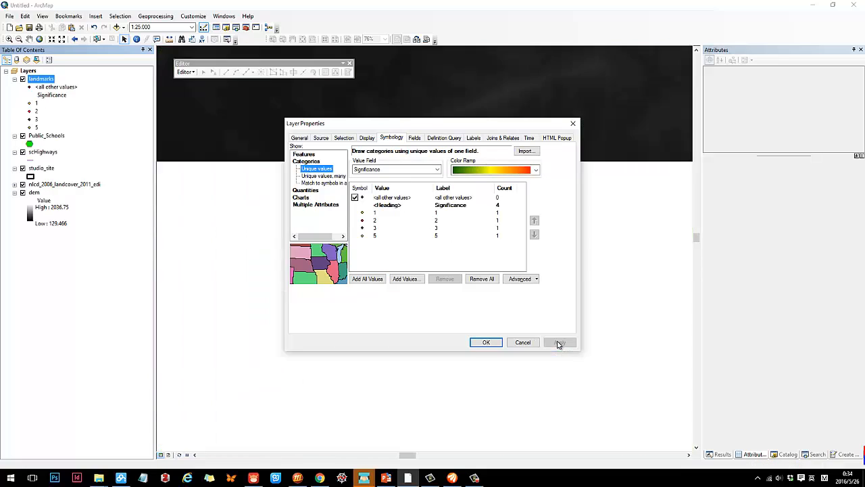
click(486, 342)
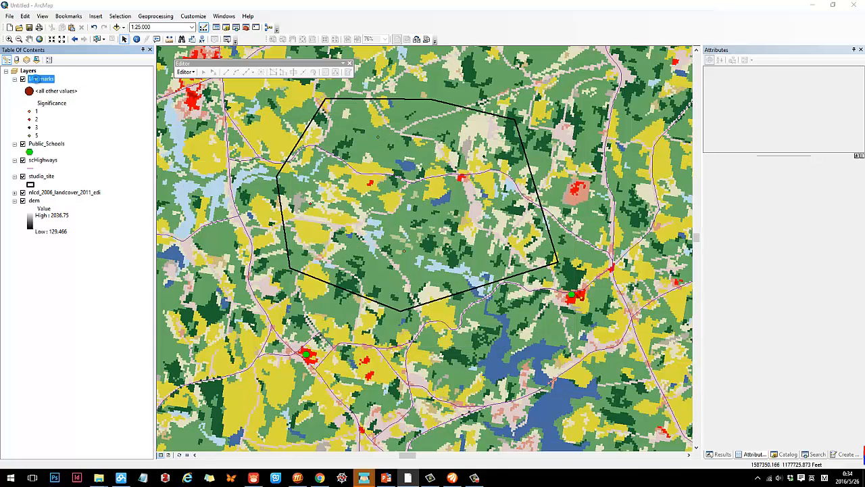
Enlarge the circle symbols of all Significance classes in the landmarks layer's symbology.
double_click(34, 79)
drag(408, 264, 360, 215)
right_click(384, 219)
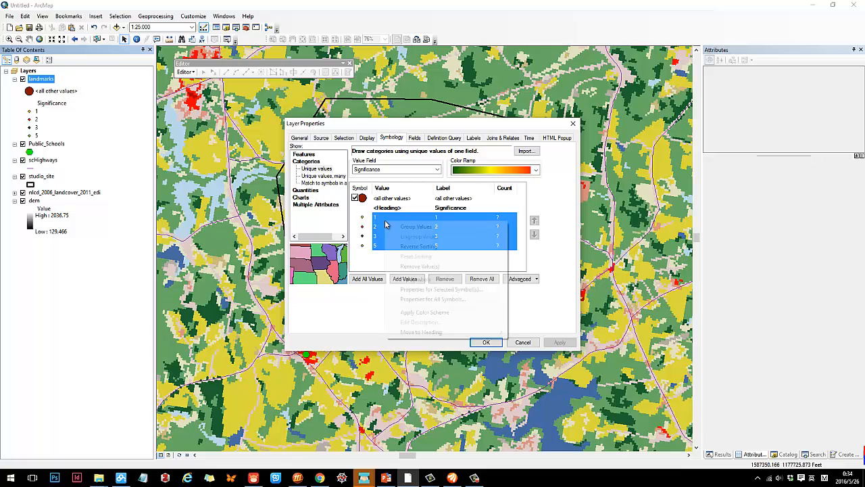
click(440, 300)
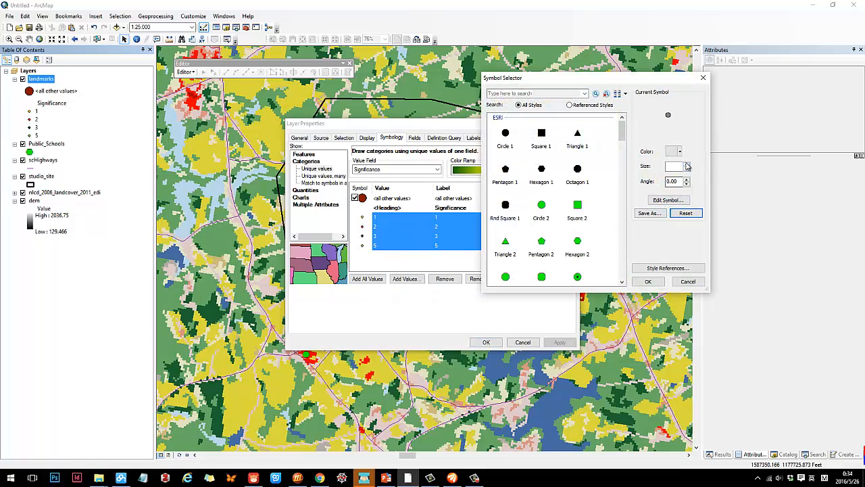
click(687, 165)
click(687, 164)
click(687, 164)
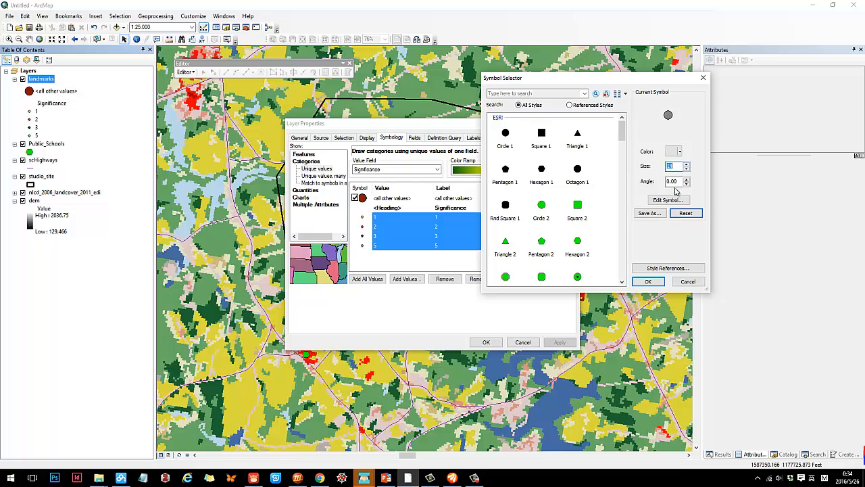
click(648, 281)
click(560, 342)
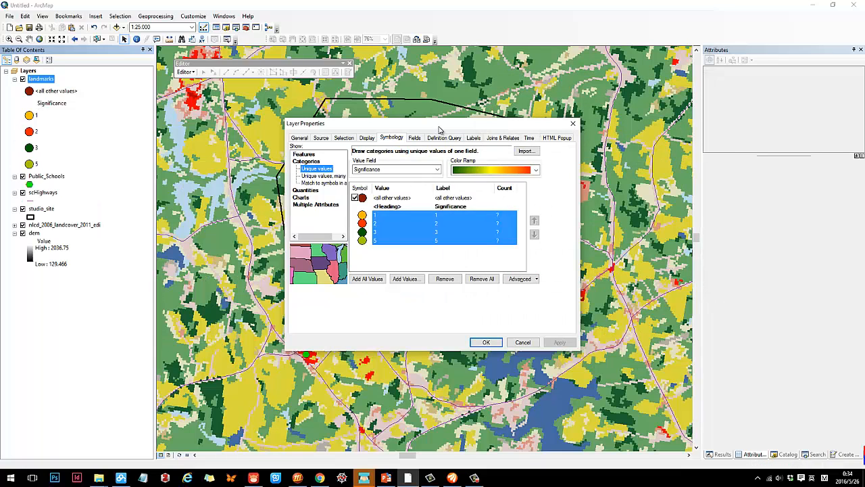
drag(440, 130, 655, 123)
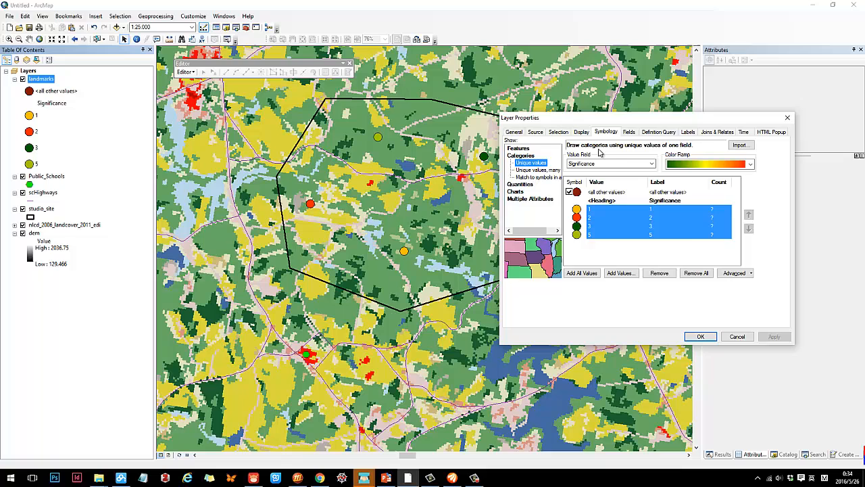
click(701, 337)
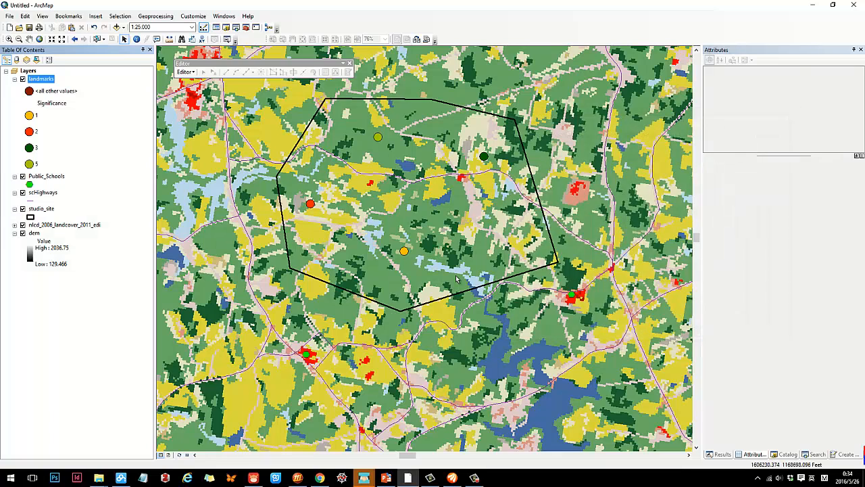
Hide the nlcd_2006_landcover_2011_edi layer and collapse the legend of the landmarks layer.
click(23, 226)
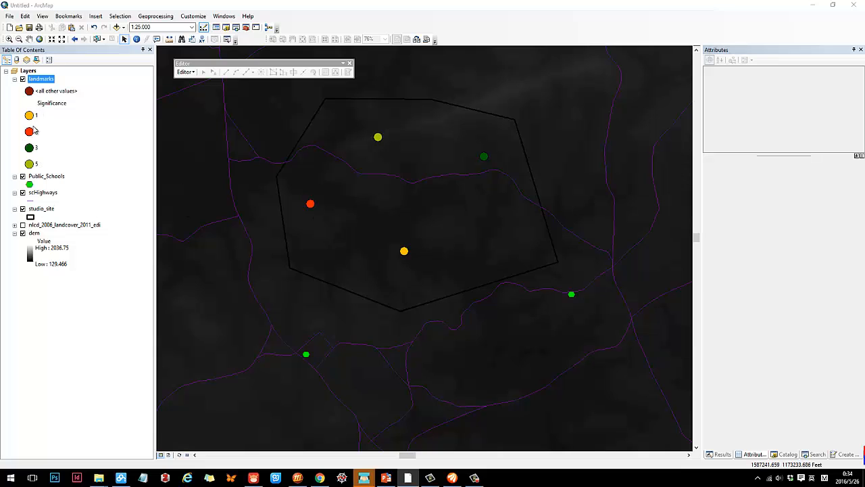
click(186, 72)
drag(199, 63, 202, 63)
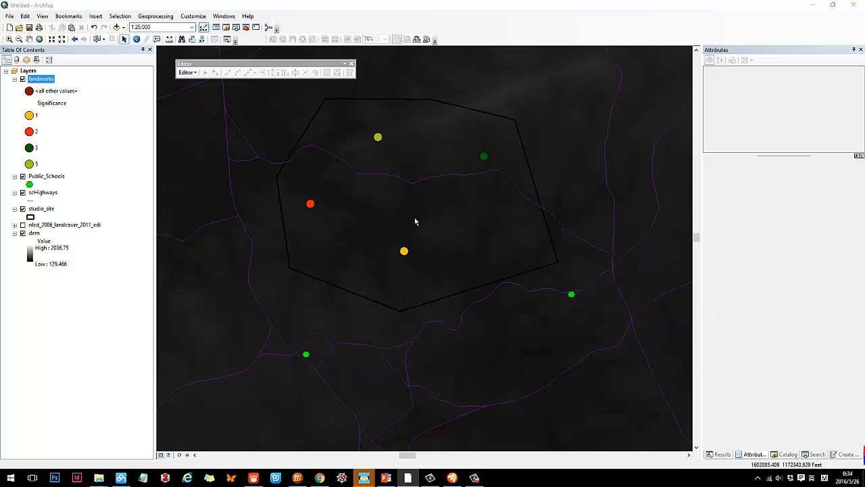
click(15, 79)
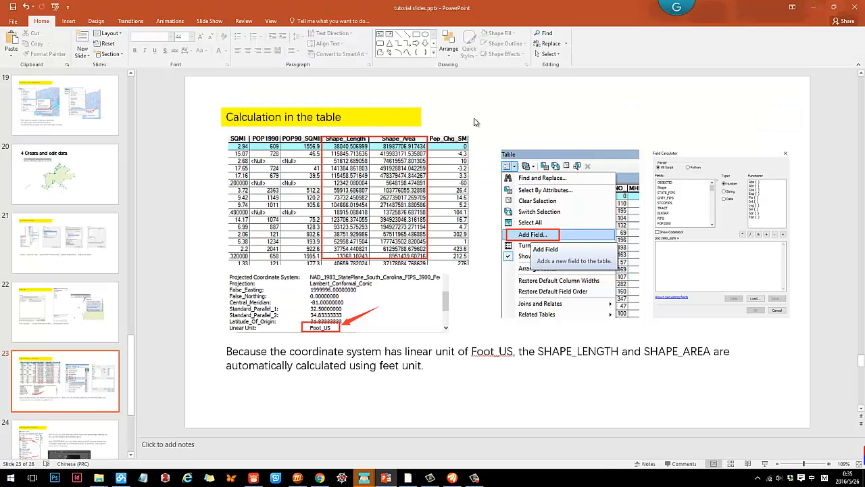
Switch back to ArcMap and add the BlockGrp_10 feature class from junks.gdb to the map.
click(817, 9)
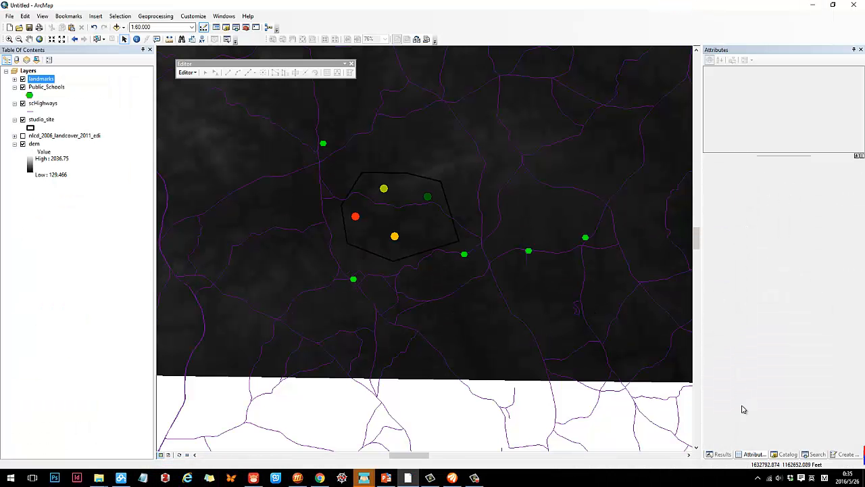
click(786, 454)
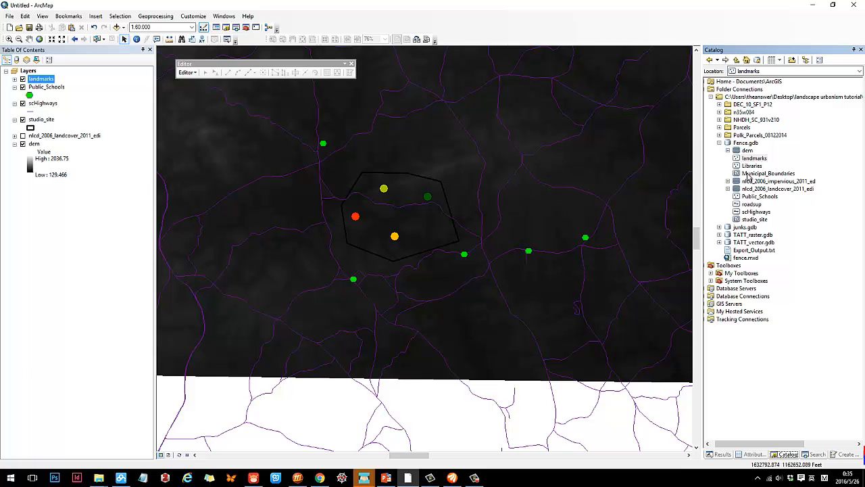
click(720, 228)
click(720, 143)
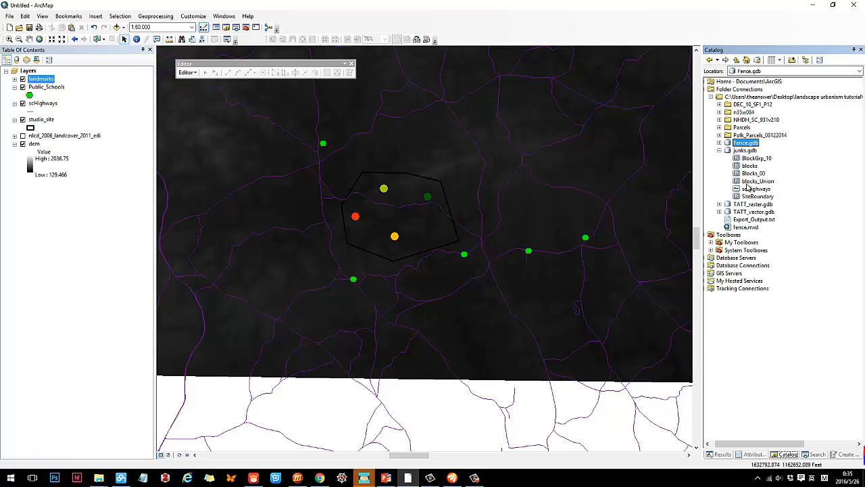
click(756, 159)
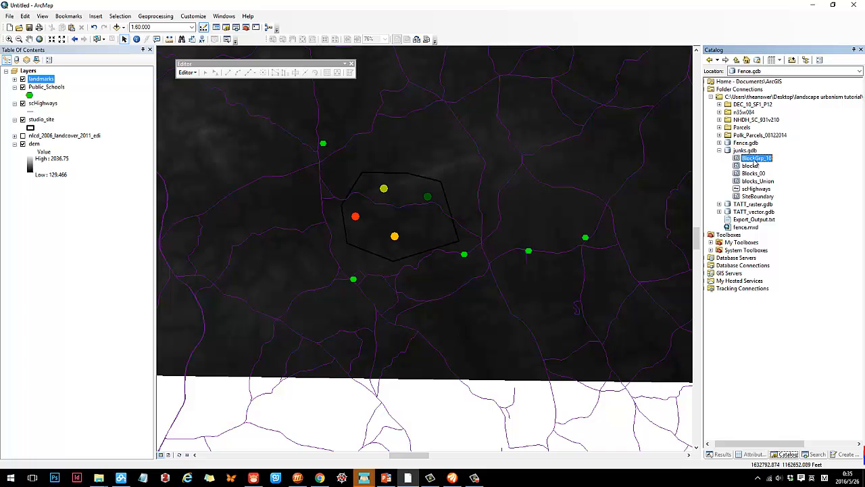
mouse_move(756, 162)
mouse_down()
mouse_move(660, 170)
mouse_move(410, 115)
mouse_up()
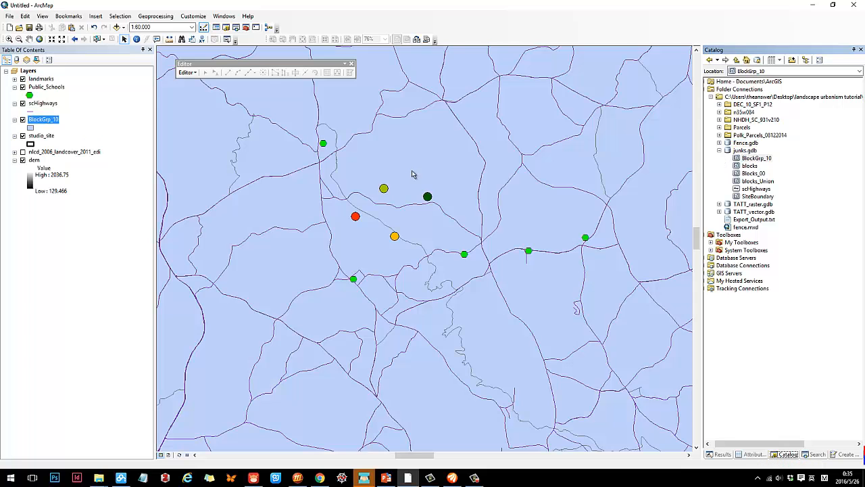
View the extent of the BlockGrp_10 layer and open its attribute table.
scroll(474, 270, up, 3)
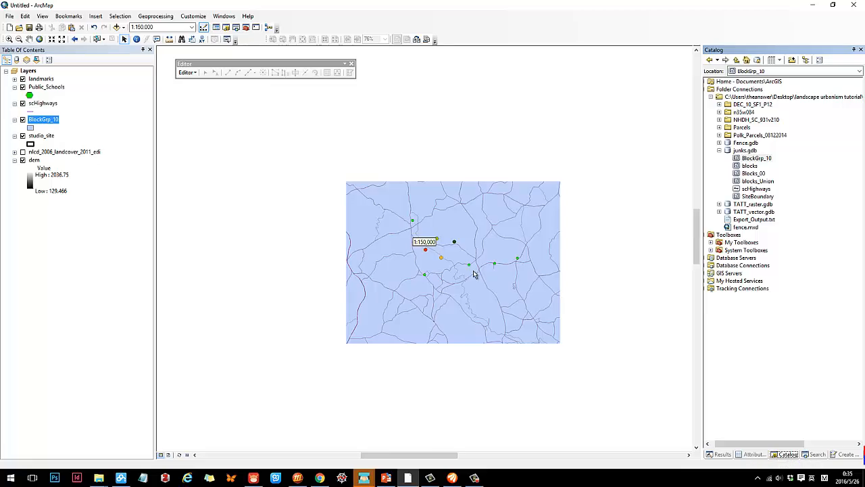
scroll(474, 272, up, 2)
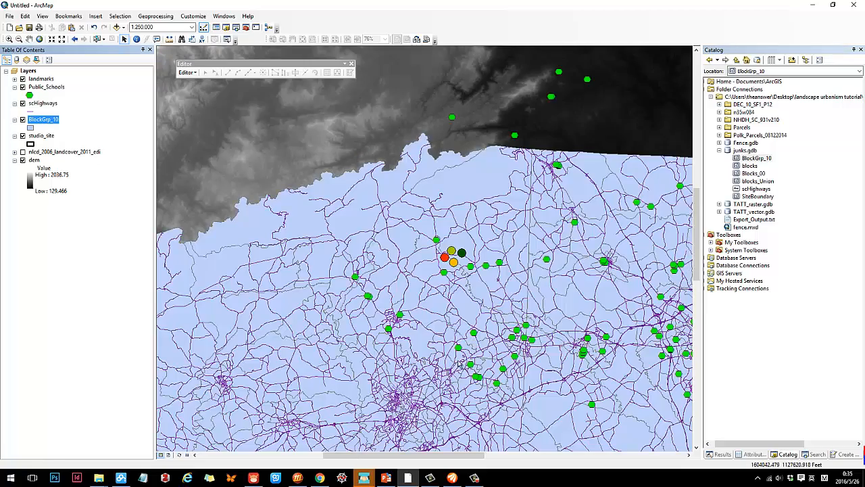
drag(459, 363, 458, 208)
drag(459, 143, 452, 231)
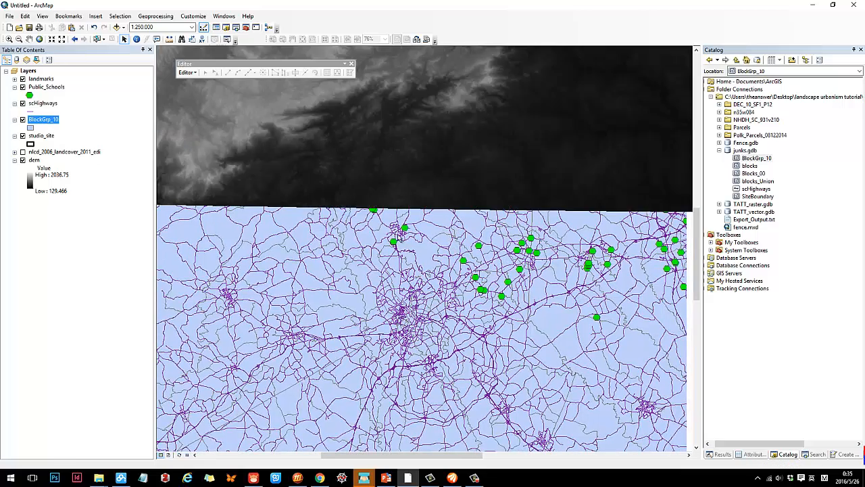
right_click(40, 122)
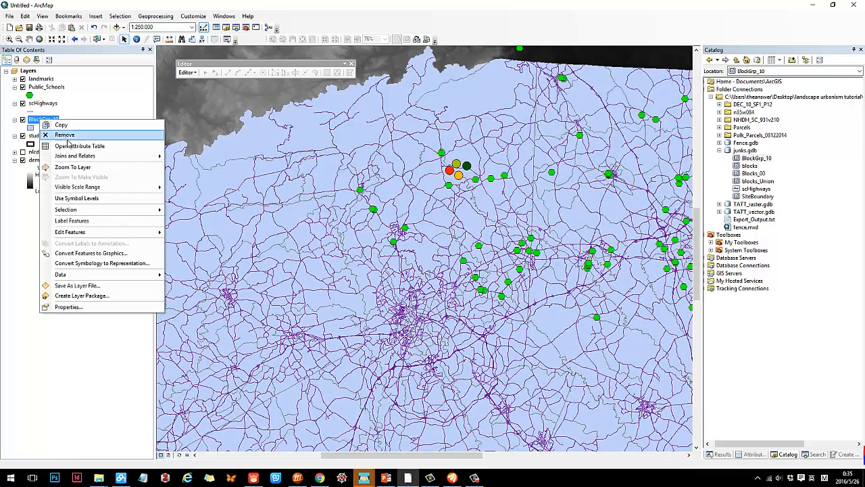
click(67, 145)
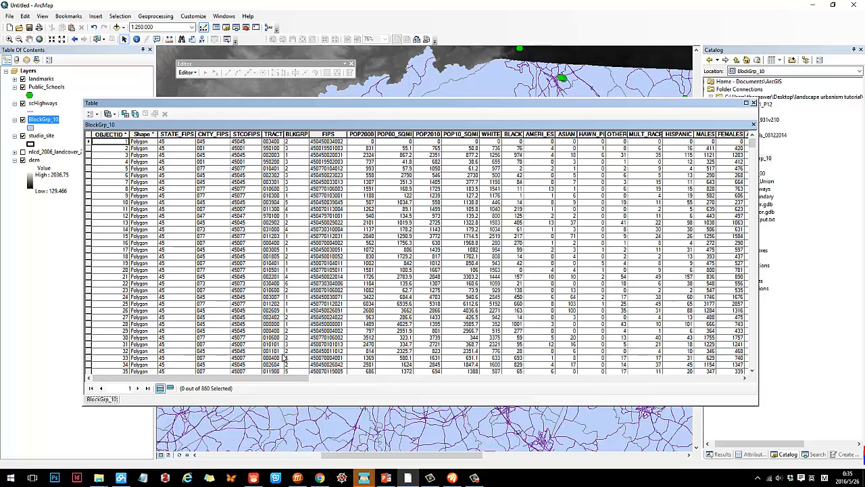
Examine the population, household, SQMI and shape fields in the BlockGrp_10 attribute table.
mouse_move(270, 381)
mouse_down()
mouse_move(735, 384)
mouse_move(223, 387)
mouse_move(267, 381)
mouse_up()
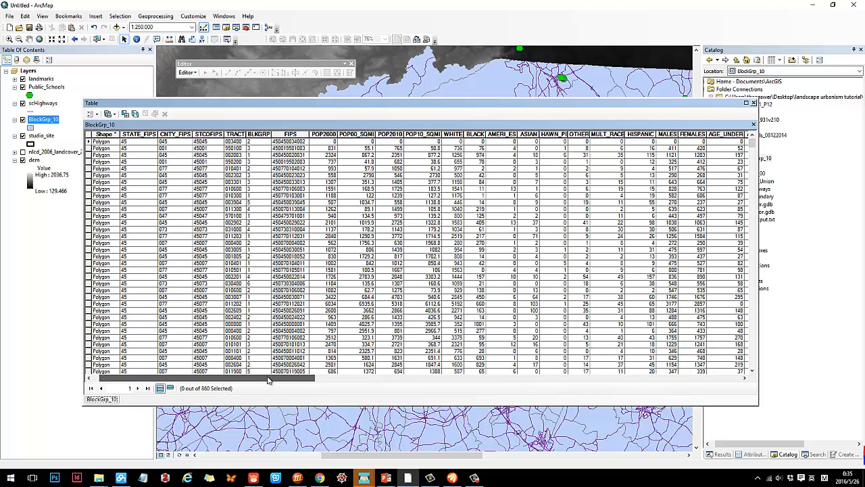
click(391, 134)
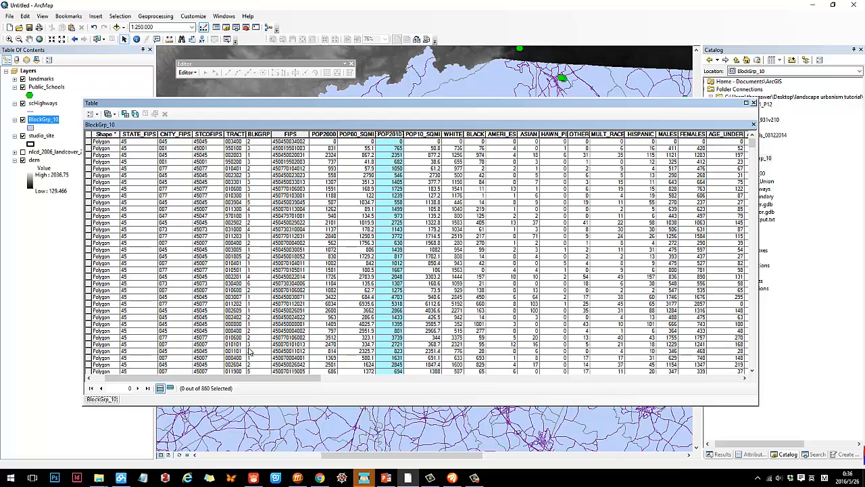
drag(263, 381, 688, 380)
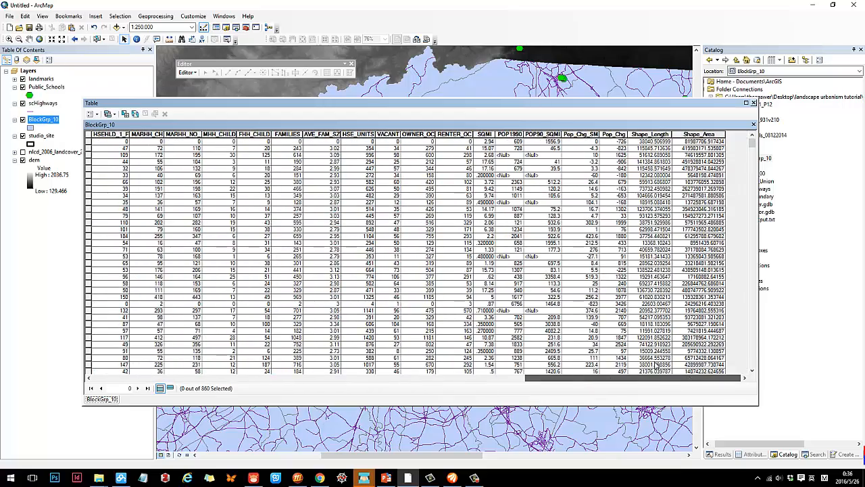
click(487, 135)
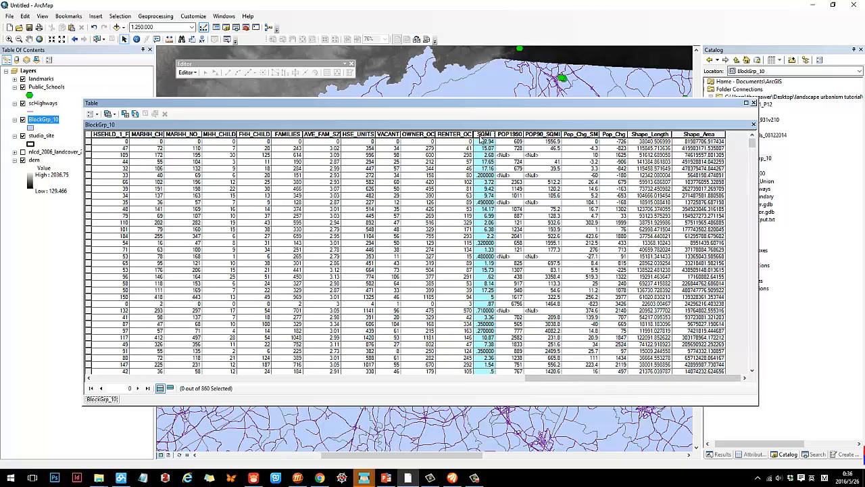
drag(480, 106, 496, 75)
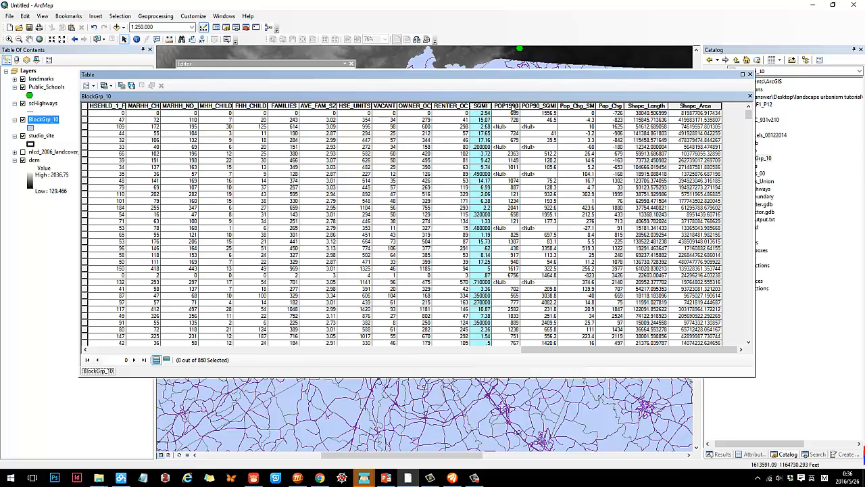
click(502, 106)
click(481, 107)
click(447, 106)
click(381, 113)
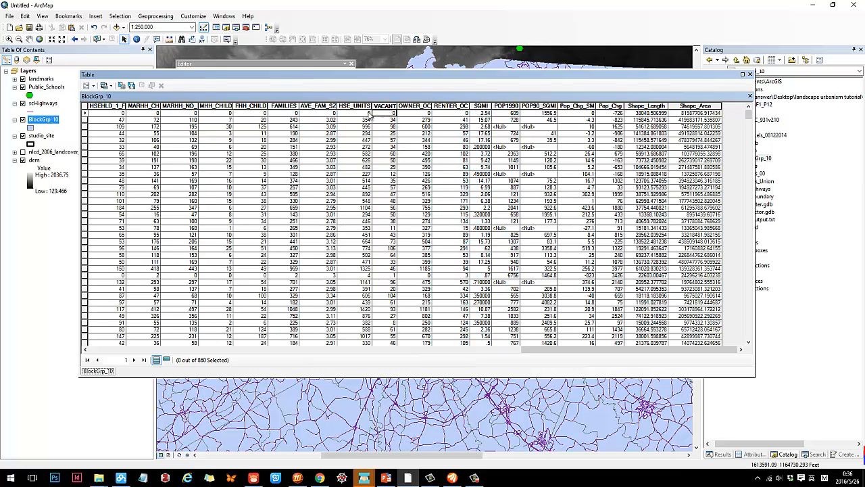
click(317, 106)
click(216, 106)
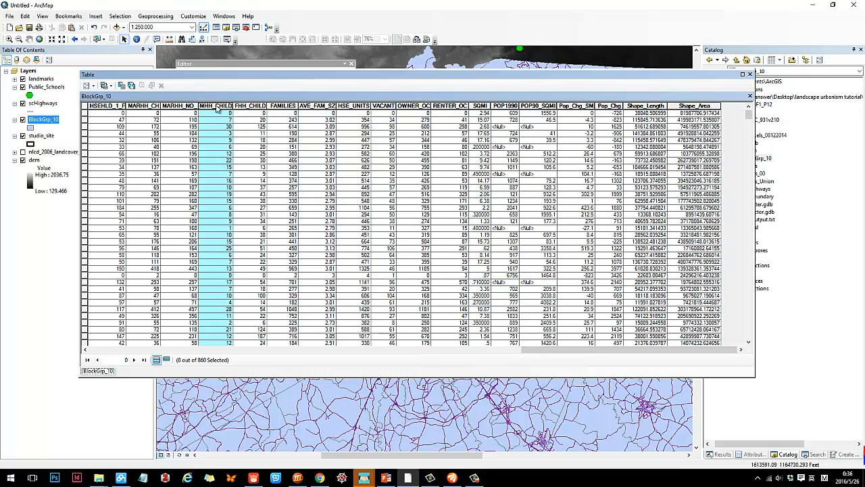
click(482, 107)
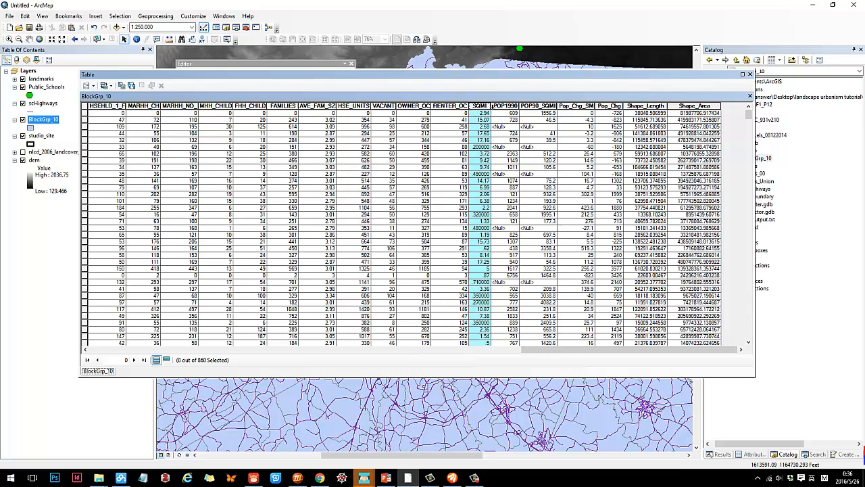
Add a Float field named Density_2010 to the BlockGrp_10 attribute table.
click(94, 87)
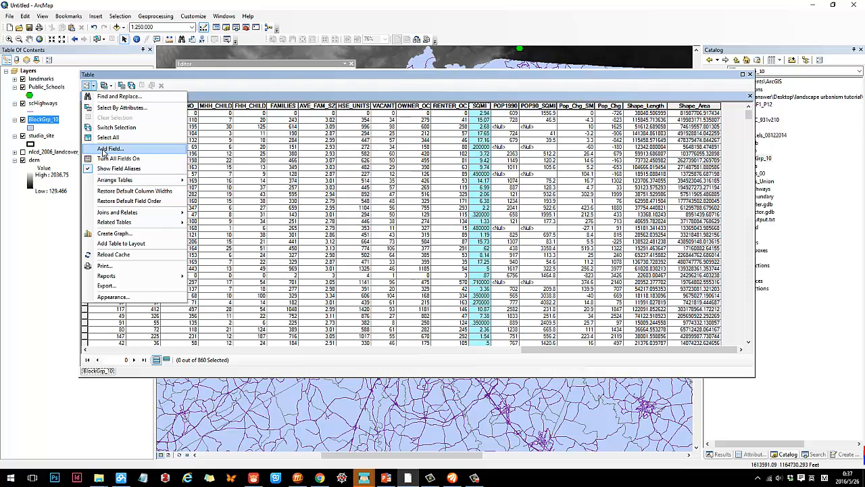
click(104, 150)
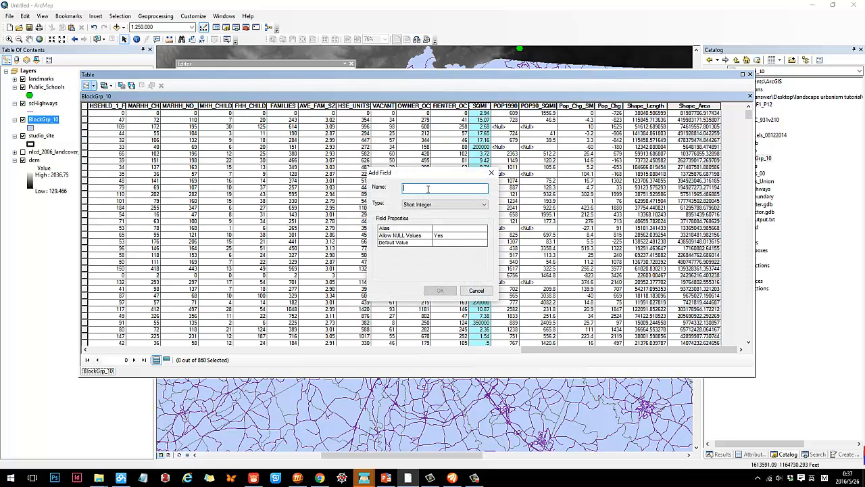
text(Density_2010)
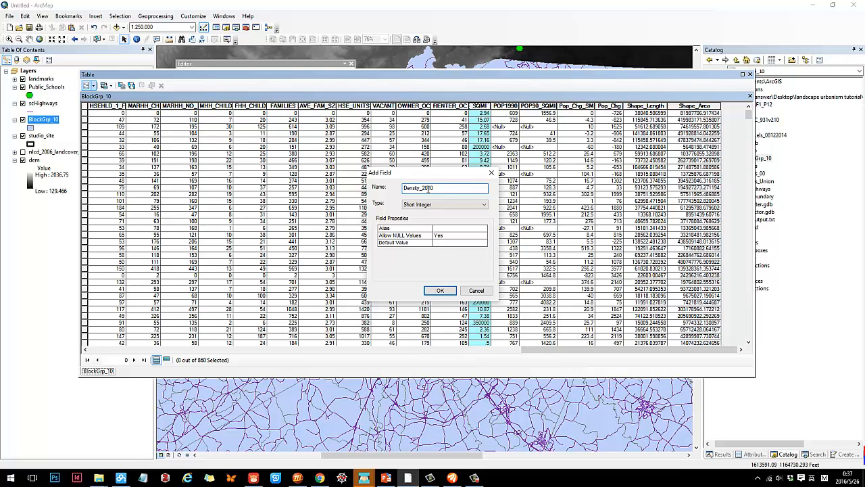
click(428, 206)
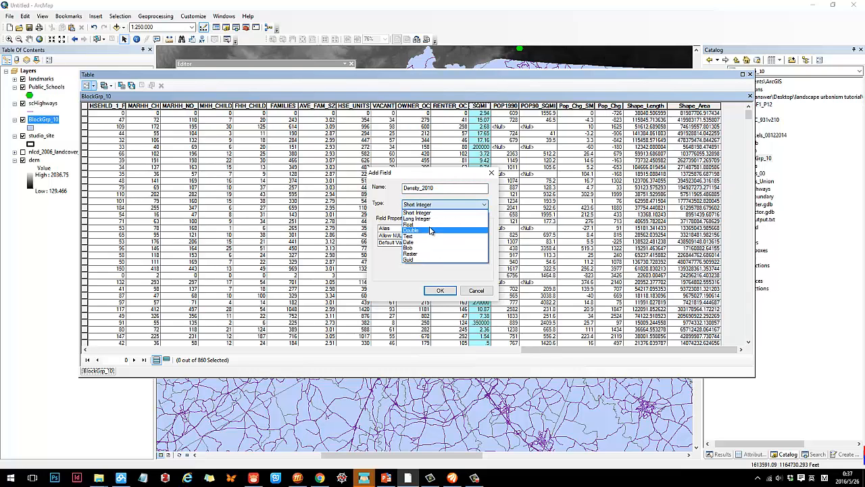
click(429, 226)
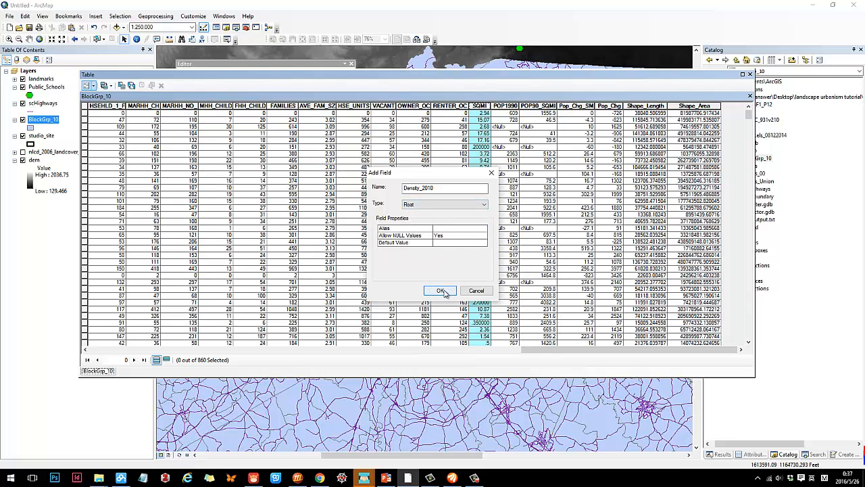
click(440, 292)
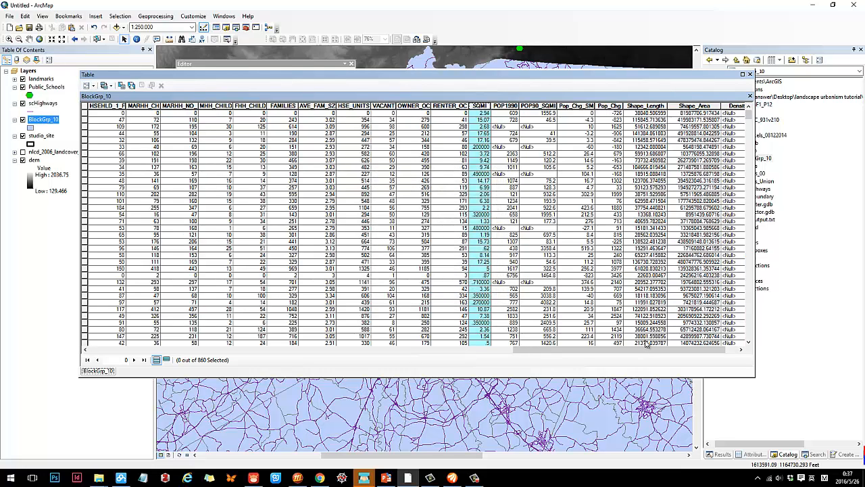
Examine the Density_2010 column across the rows of the BlockGrp_10 table.
drag(646, 348, 683, 349)
click(715, 108)
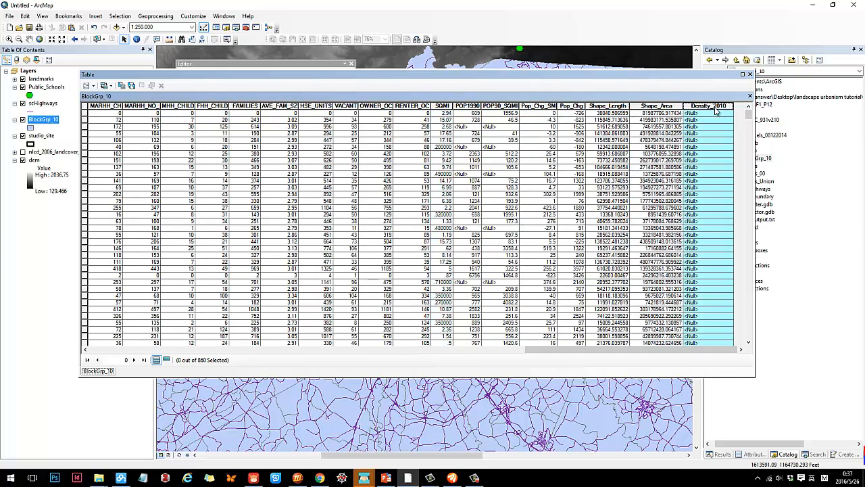
click(711, 163)
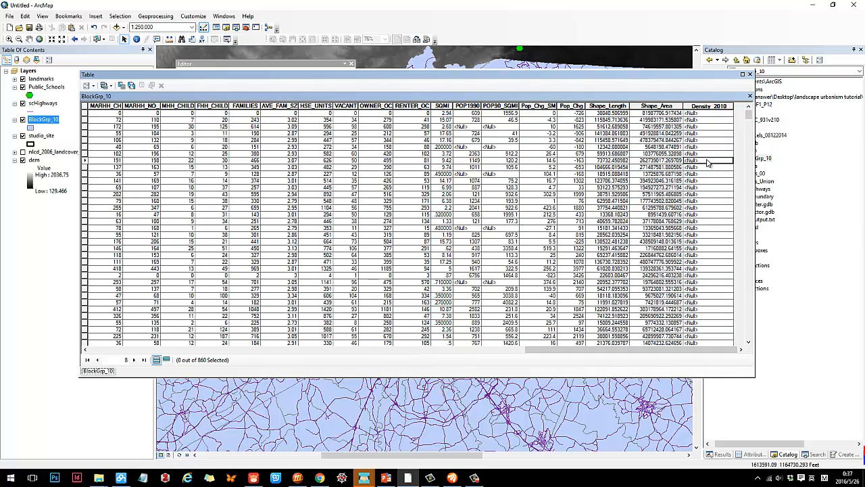
click(720, 127)
click(717, 121)
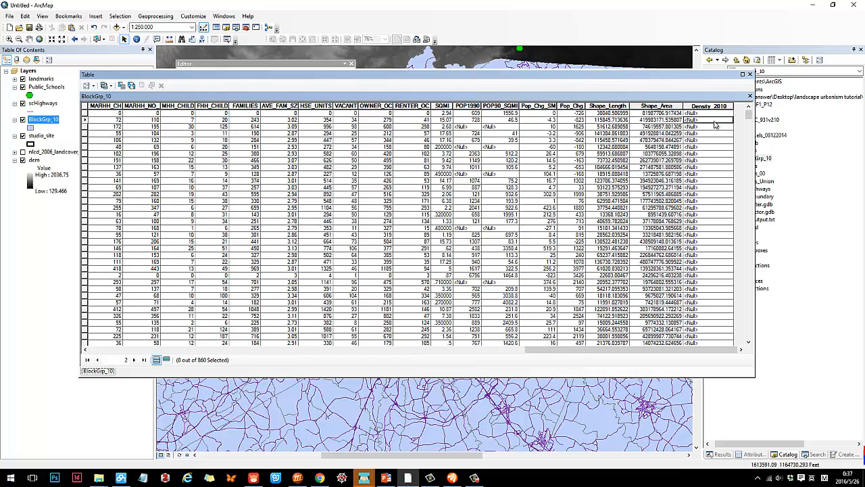
click(711, 133)
click(718, 154)
click(718, 181)
click(718, 214)
click(718, 242)
click(718, 268)
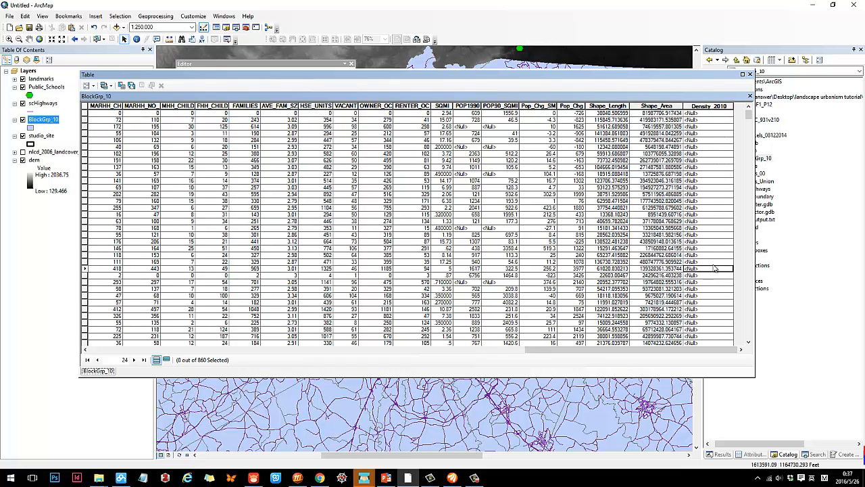
click(718, 180)
click(718, 133)
click(718, 113)
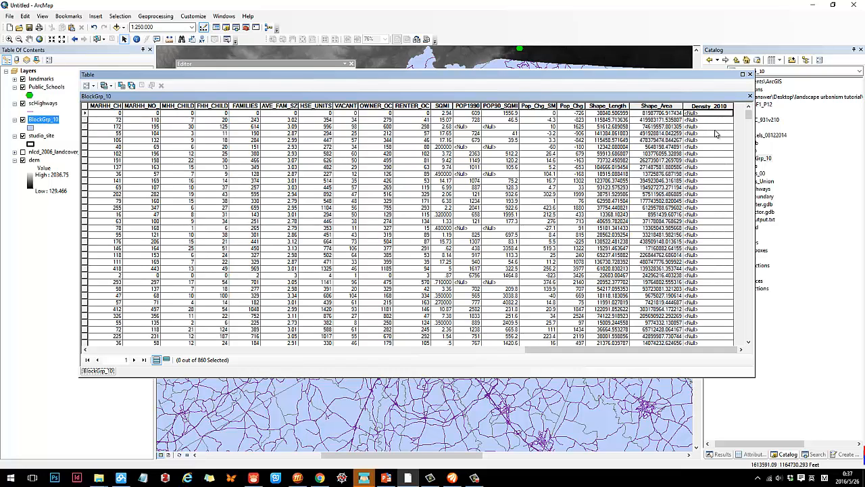
Examine the Shape_Length and Shape_Area values of the block groups in the attribute table.
click(605, 127)
click(608, 147)
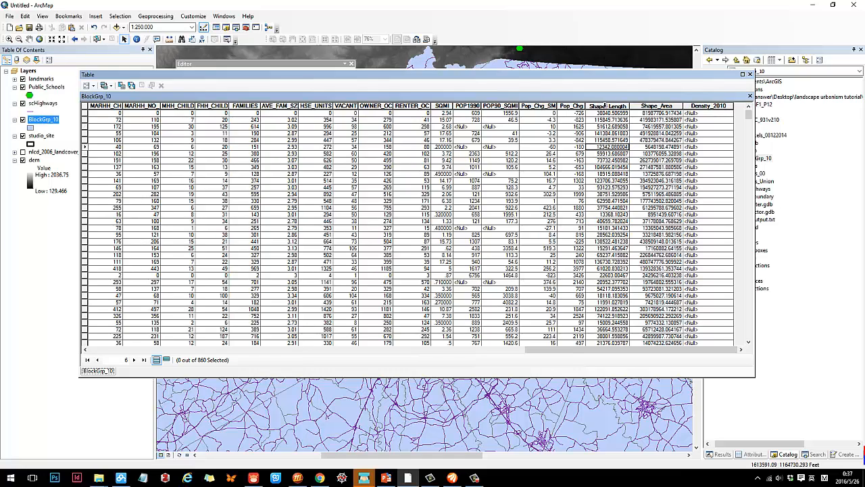
click(653, 106)
click(614, 107)
click(658, 106)
click(611, 115)
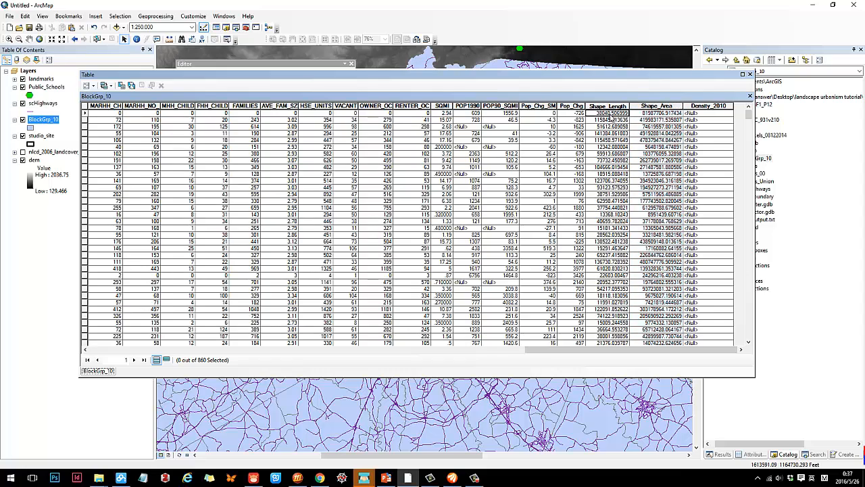
click(611, 126)
click(619, 153)
click(612, 174)
click(612, 194)
click(664, 194)
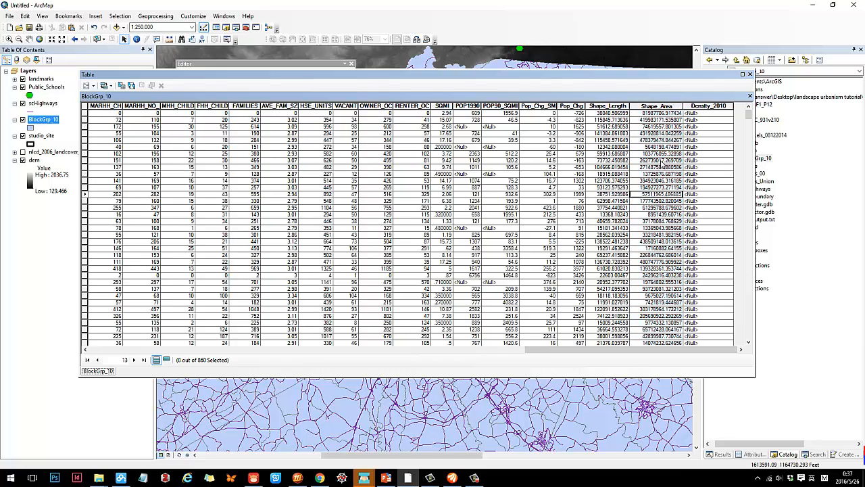
click(659, 160)
click(659, 127)
click(659, 115)
click(610, 115)
click(612, 133)
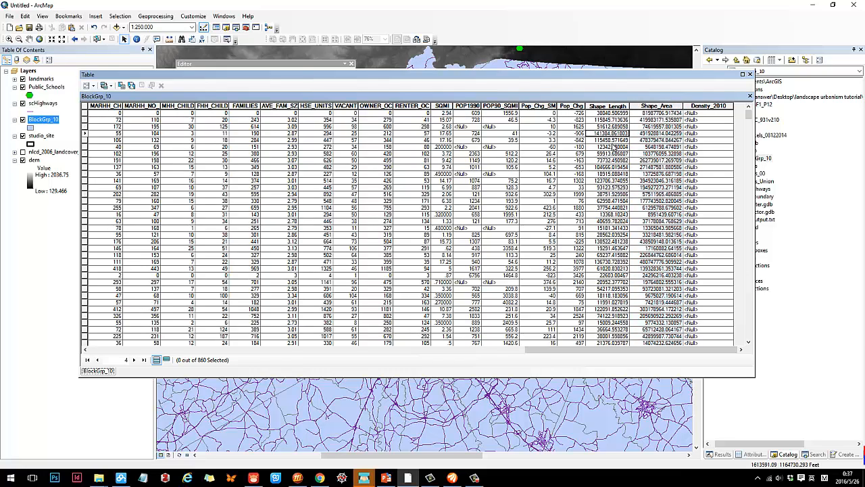
click(612, 167)
click(658, 167)
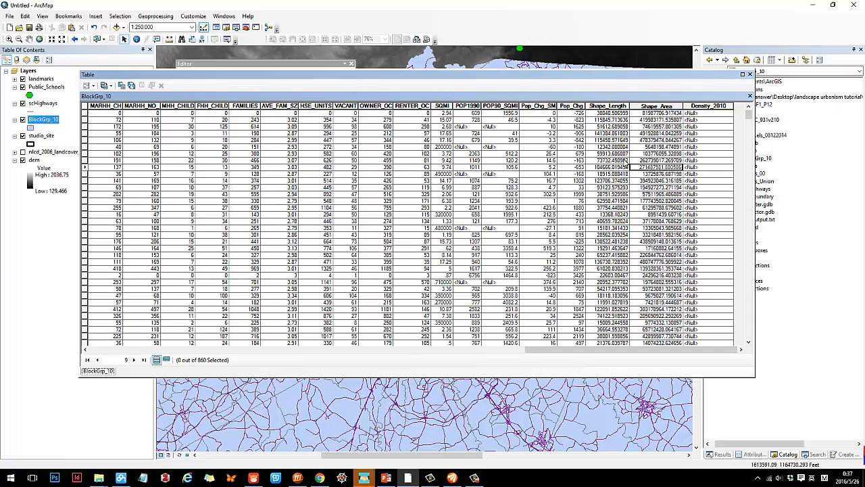
click(626, 160)
click(650, 161)
click(640, 126)
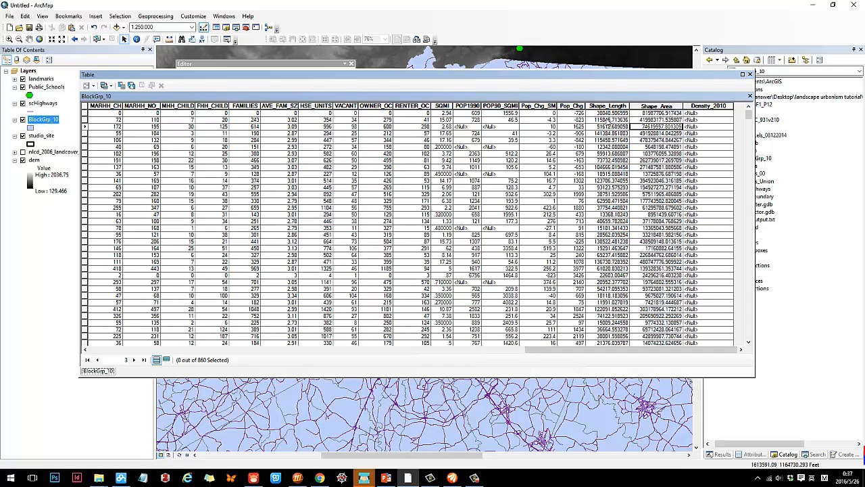
drag(551, 78, 530, 78)
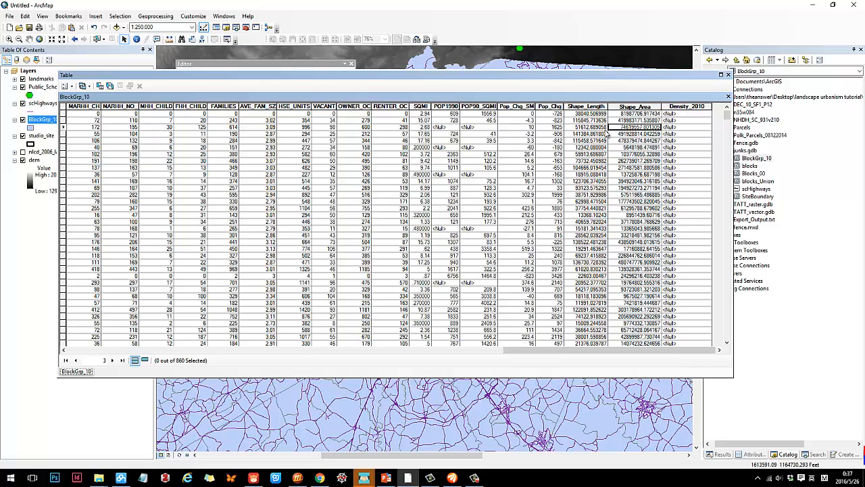
click(598, 133)
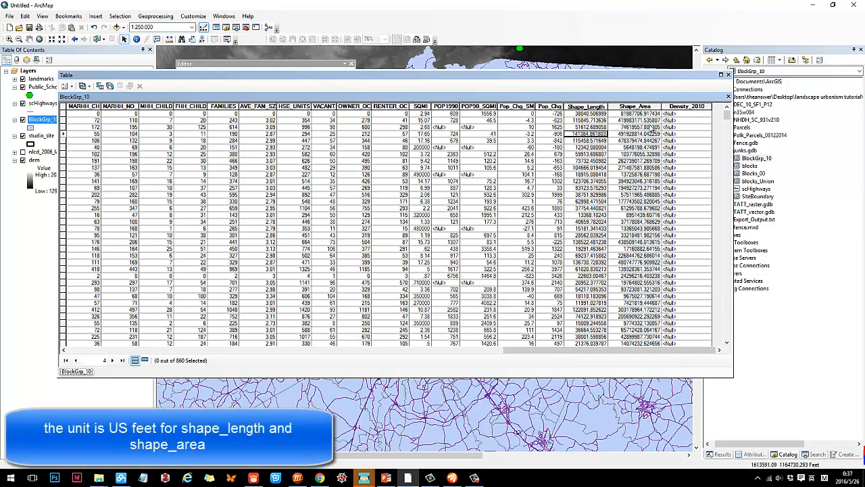
click(592, 181)
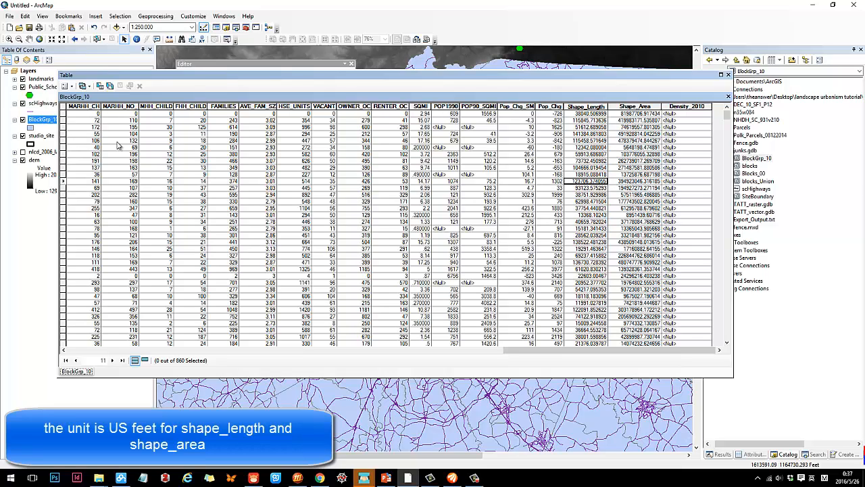
click(580, 140)
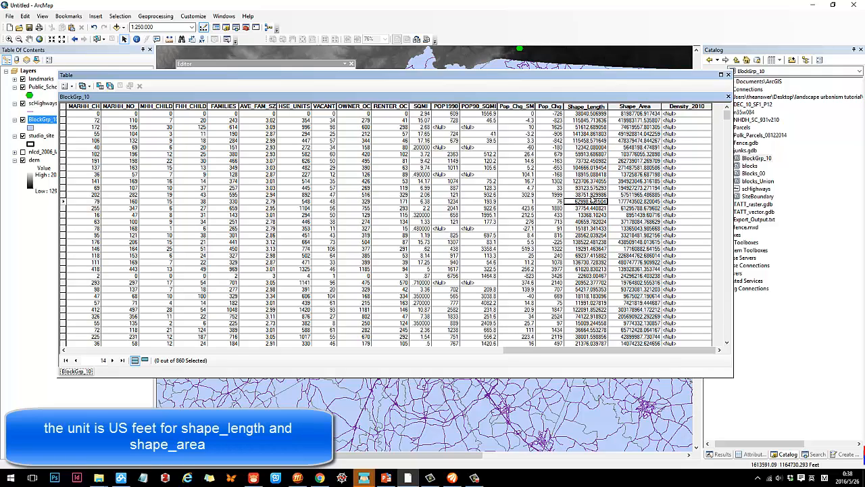
Open the Field Calculator for the Density_2010 field, agreeing to calculate outside an edit session.
click(684, 128)
click(685, 114)
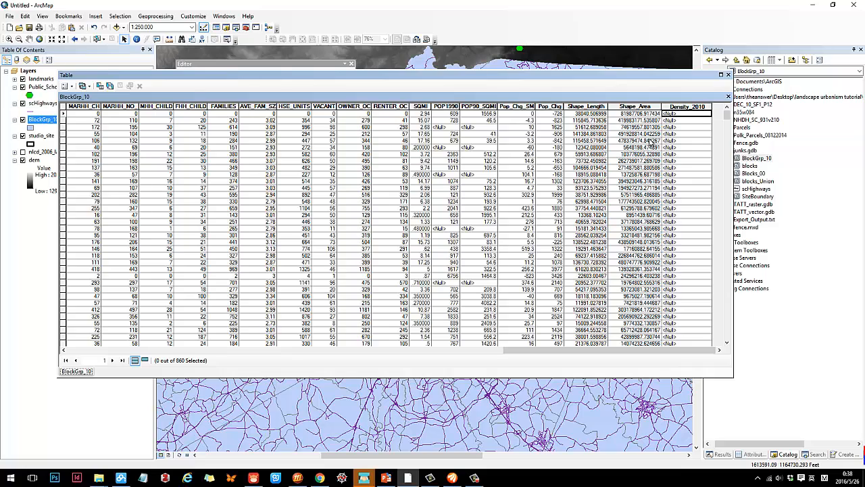
click(689, 107)
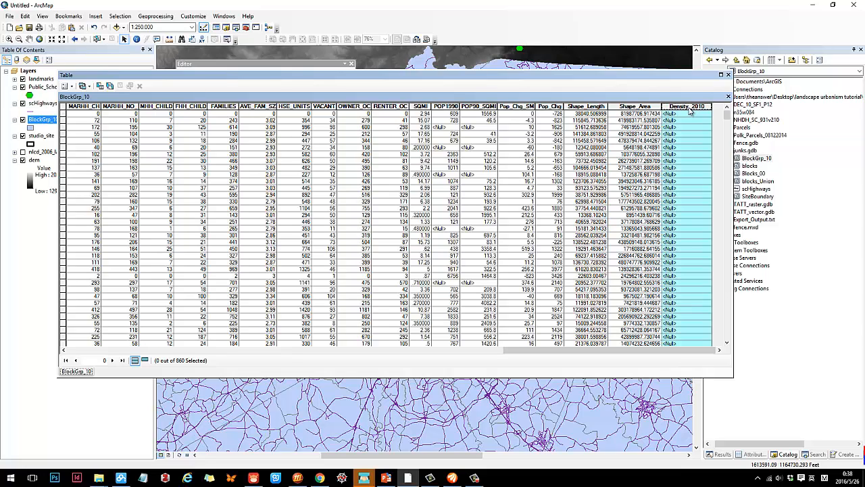
right_click(690, 111)
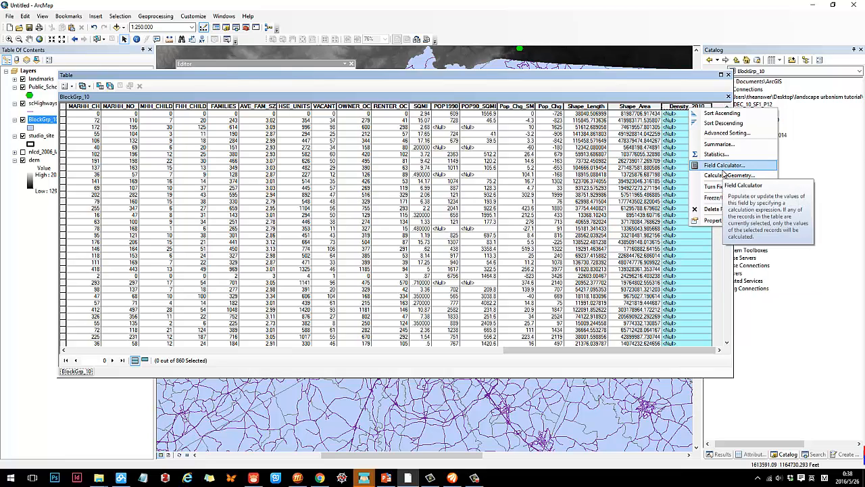
click(720, 167)
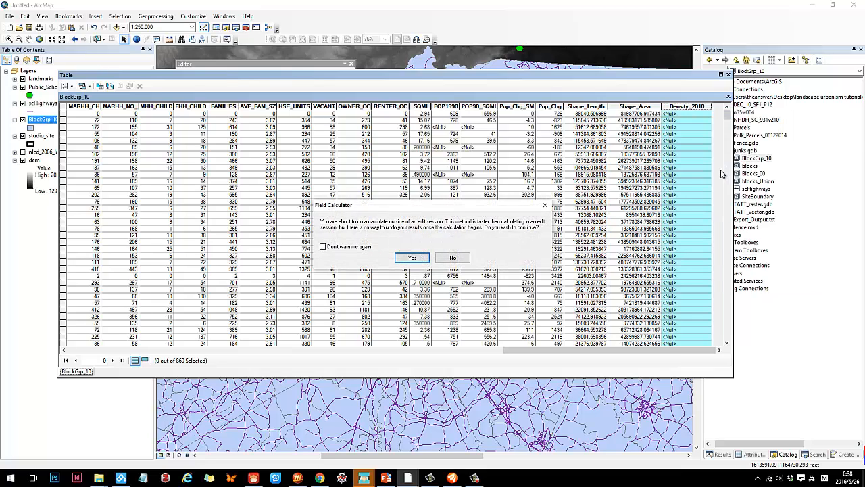
click(412, 258)
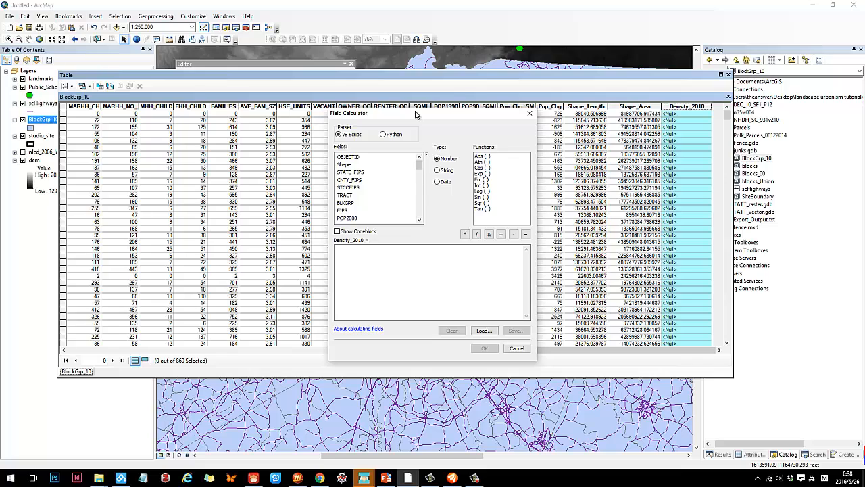
Calculate the Density_2010 field with the expression [POP2010] / [SQMI].
drag(358, 112, 527, 88)
drag(529, 139, 518, 186)
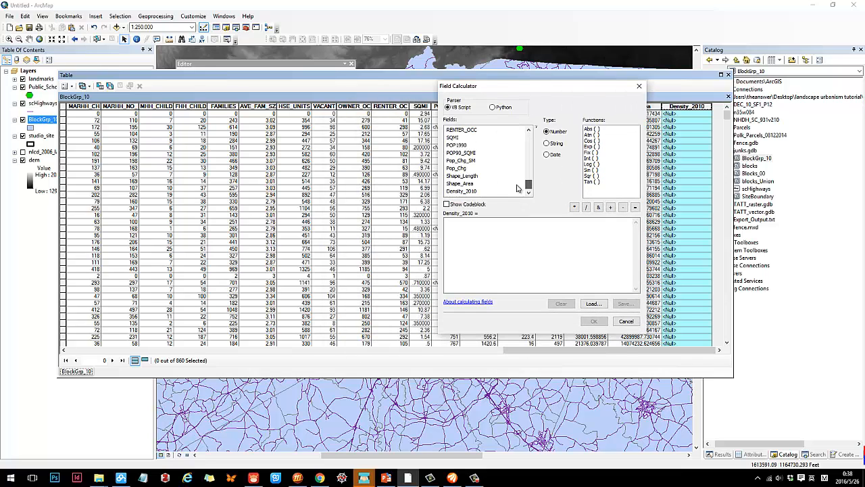
drag(463, 168, 459, 141)
scroll(502, 153, up, 10)
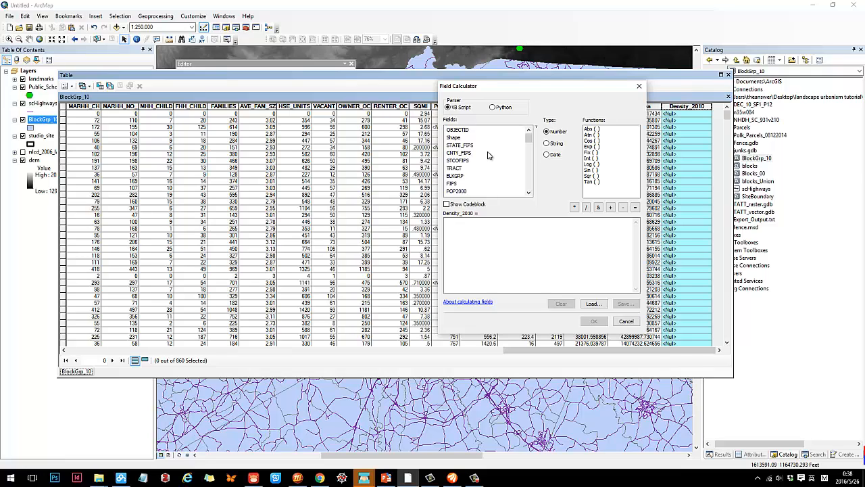
scroll(488, 157, down, 2)
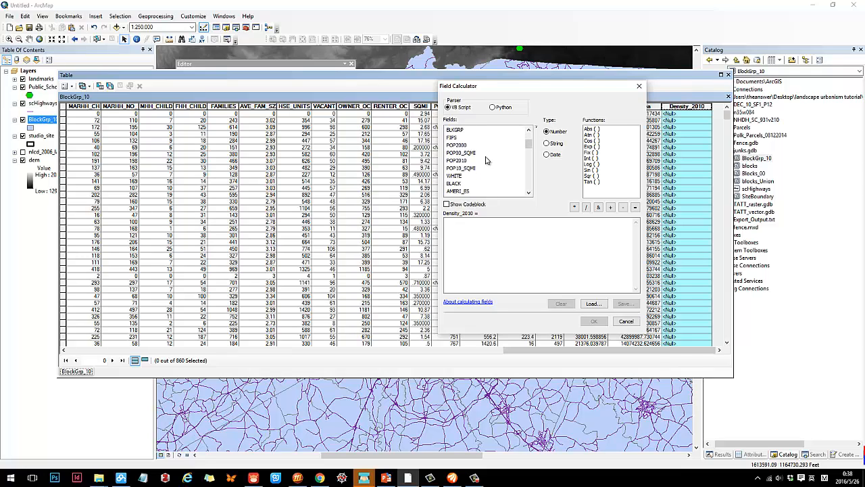
double_click(453, 161)
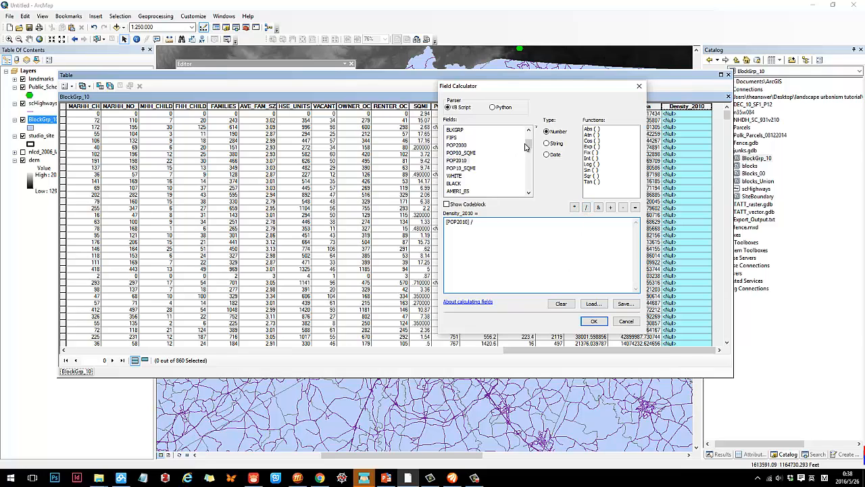
scroll(517, 165, down, 5)
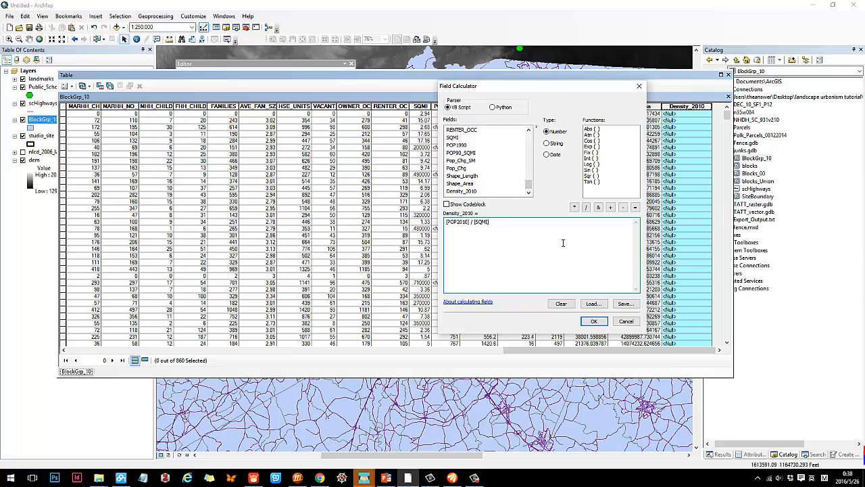
click(594, 320)
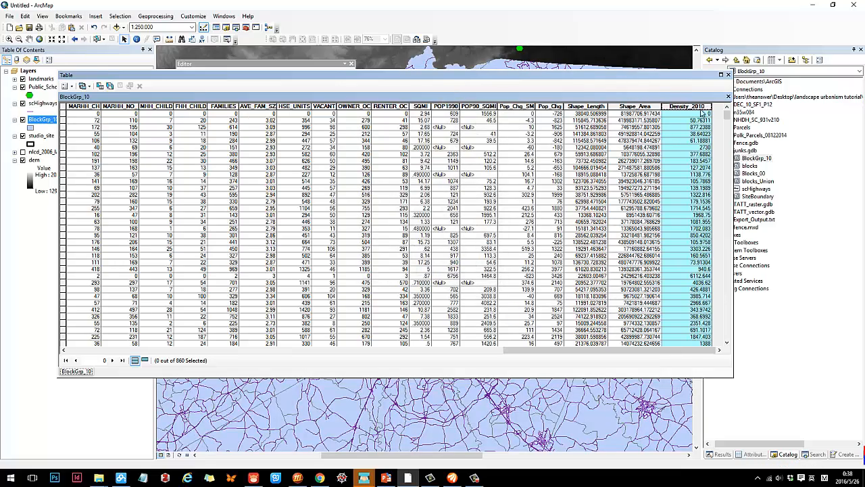
Close the BlockGrp_10 attribute table, check the table calculation slide in PowerPoint and return to ArcMap.
drag(674, 350, 699, 353)
click(727, 75)
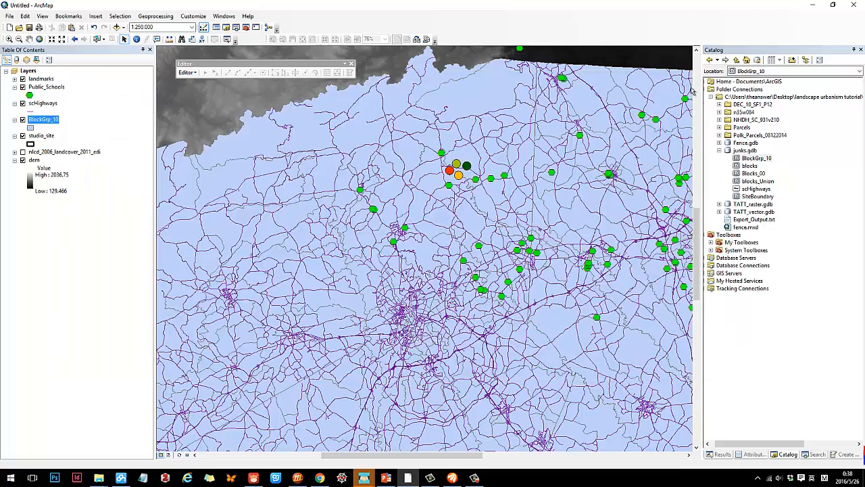
click(386, 478)
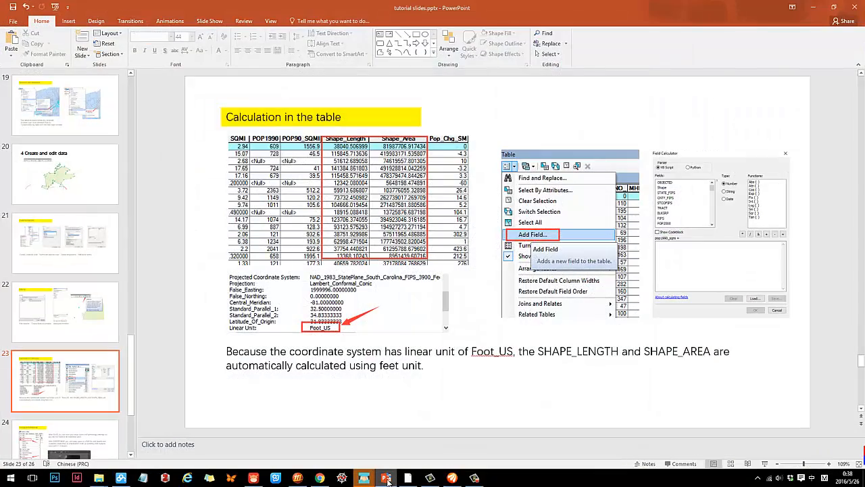
click(386, 478)
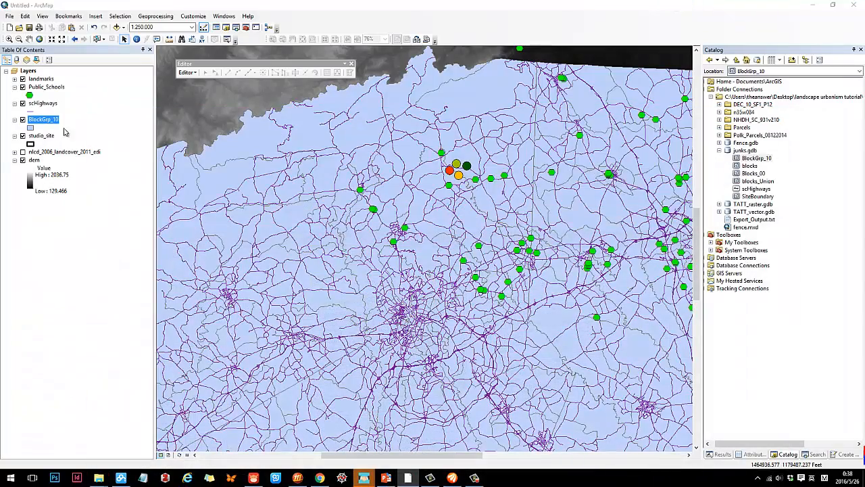
Symbolize the BlockGrp_10 layer by unique values of Density_2010, generating the full list of values.
double_click(38, 120)
click(380, 138)
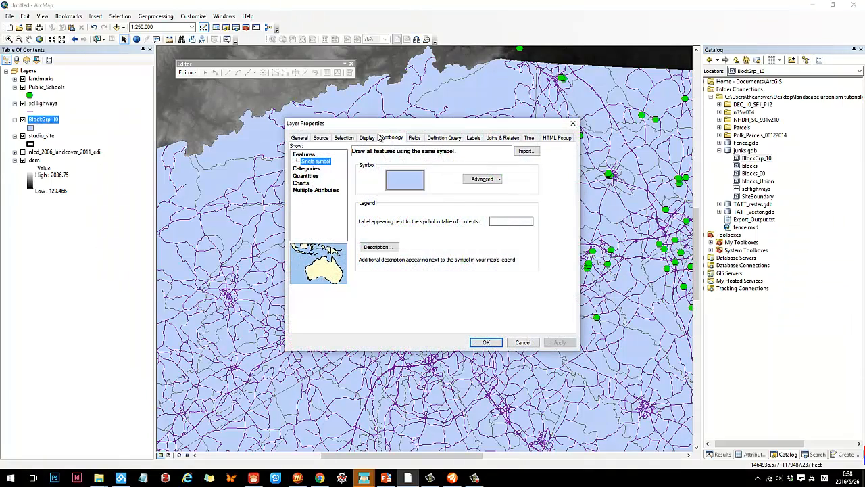
click(307, 169)
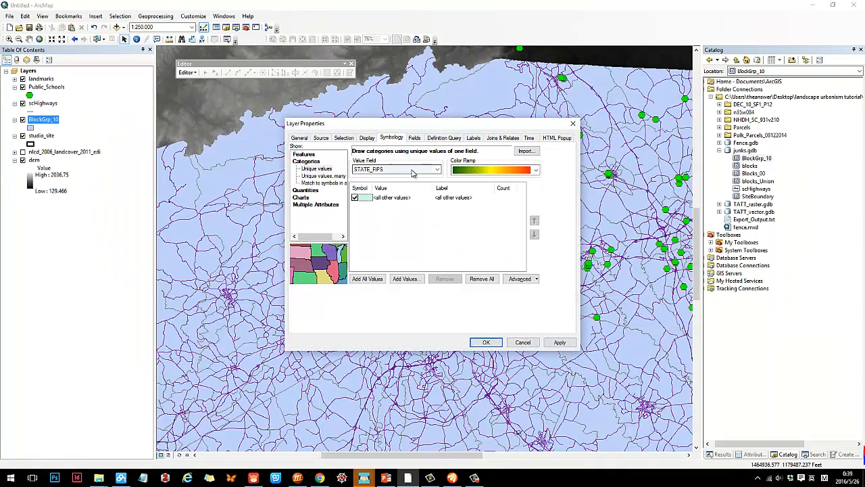
click(412, 173)
drag(437, 192, 437, 242)
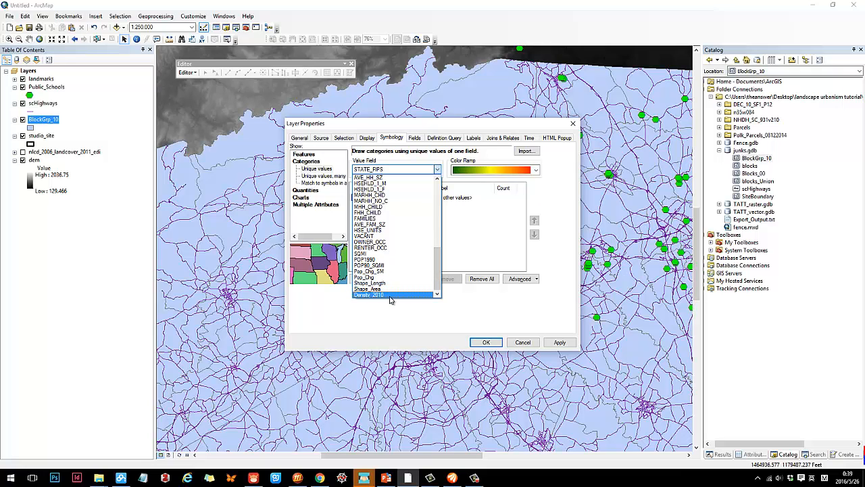
click(390, 297)
click(368, 281)
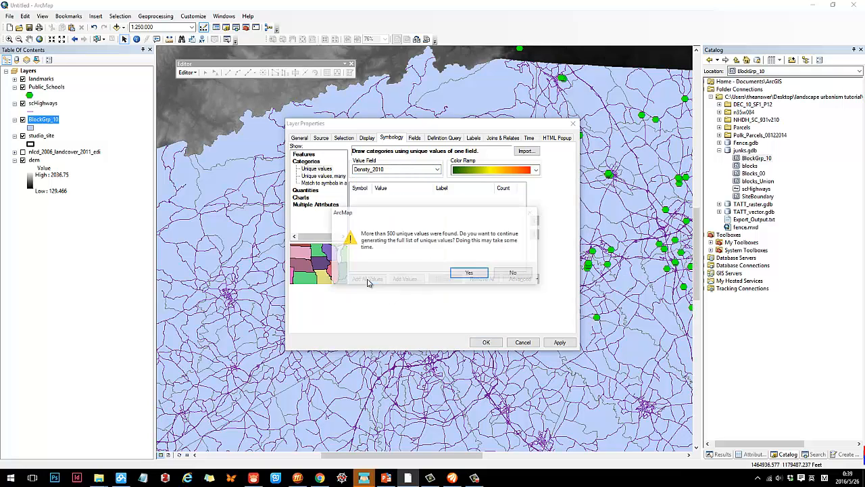
click(466, 273)
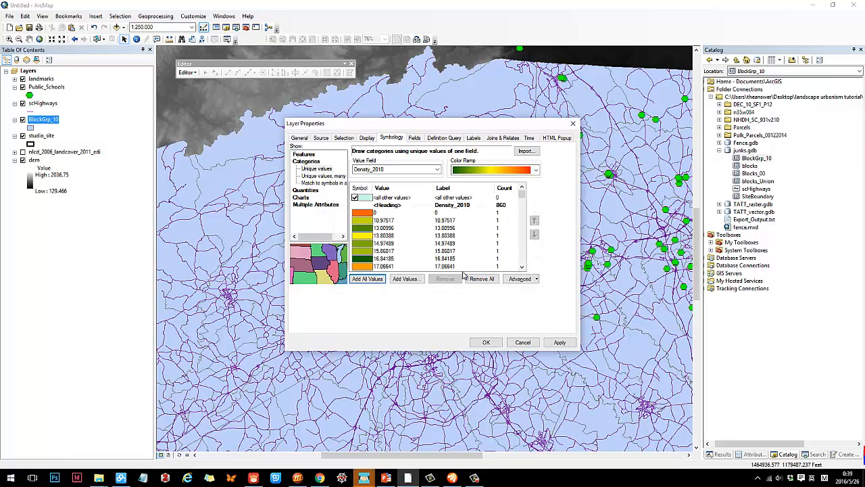
Apply the continuous orange-to-red-to-blue color ramp to the BlockGrp_10 unique values.
mouse_move(524, 196)
mouse_down()
mouse_move(524, 269)
mouse_move(523, 196)
mouse_up()
click(497, 169)
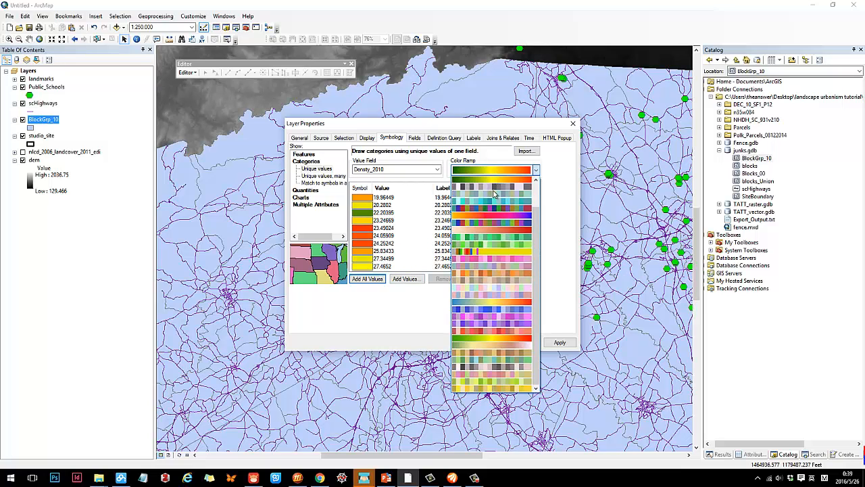
click(493, 215)
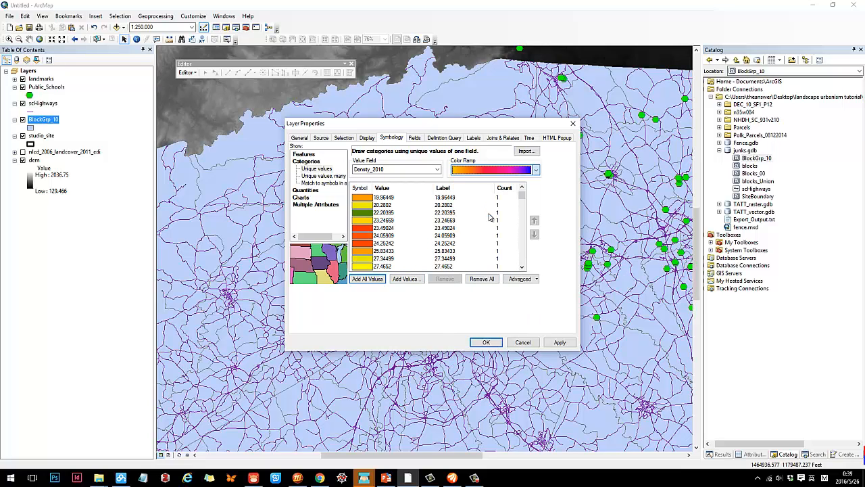
click(559, 343)
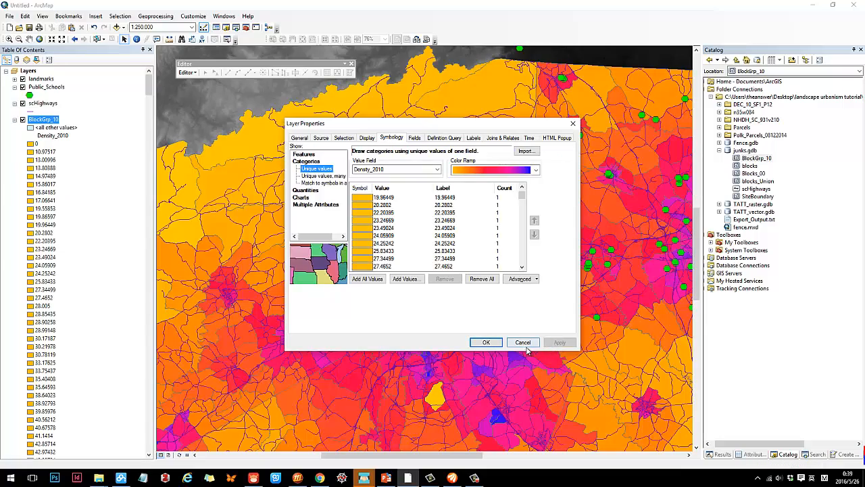
click(489, 342)
Examine the density pattern across the whole region, check the Saving and exporting slide in PowerPoint and return to ArcMap.
scroll(483, 307, down, 2)
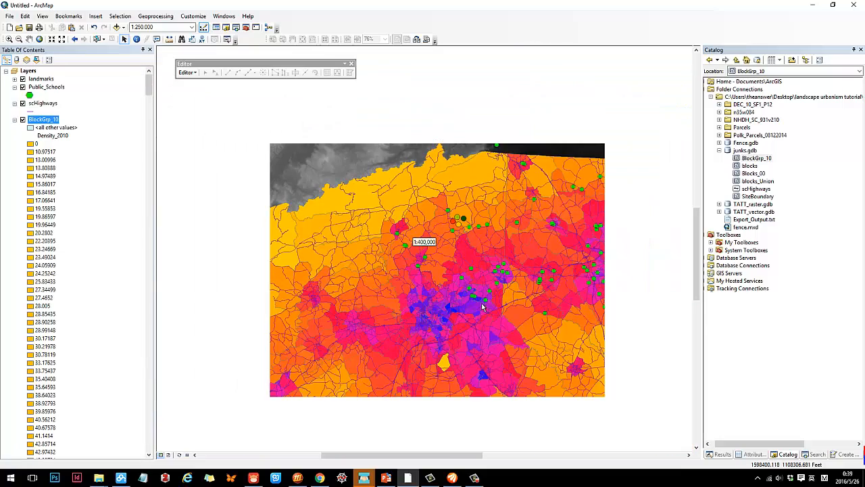
scroll(482, 308, down, 1)
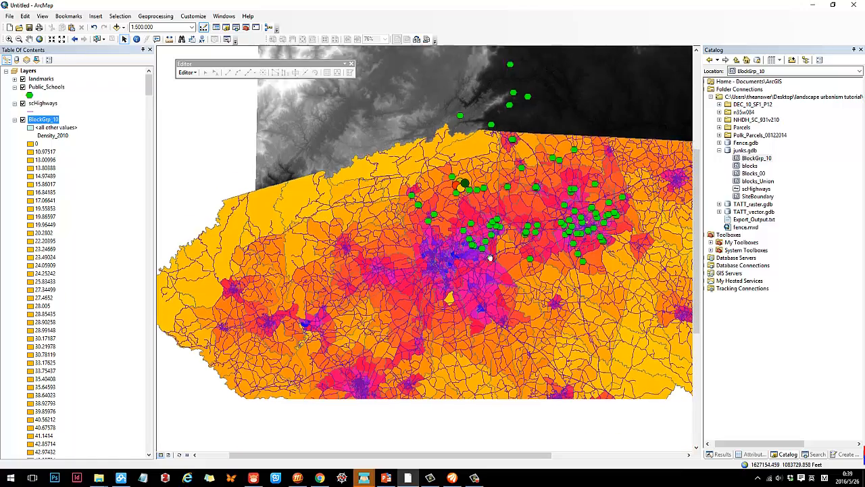
drag(490, 257, 418, 215)
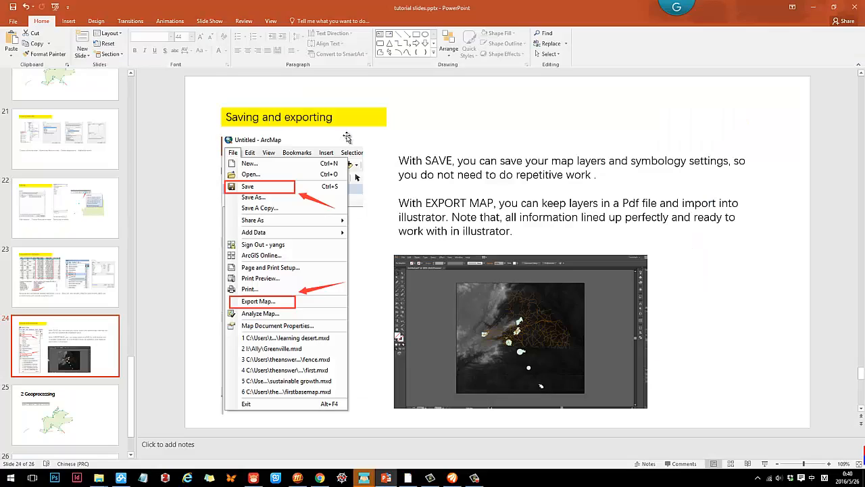
click(813, 7)
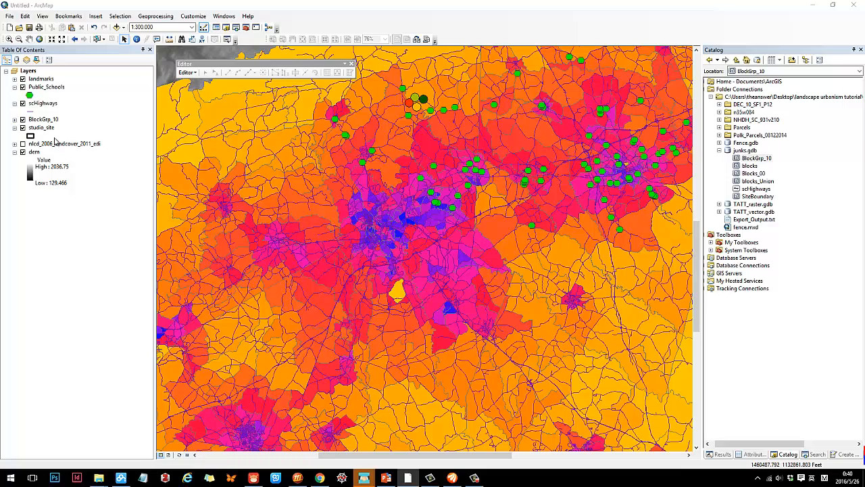
Compare the map with BlockGrp_10 hidden and shown, and inspect its Density_2010 legend.
click(43, 87)
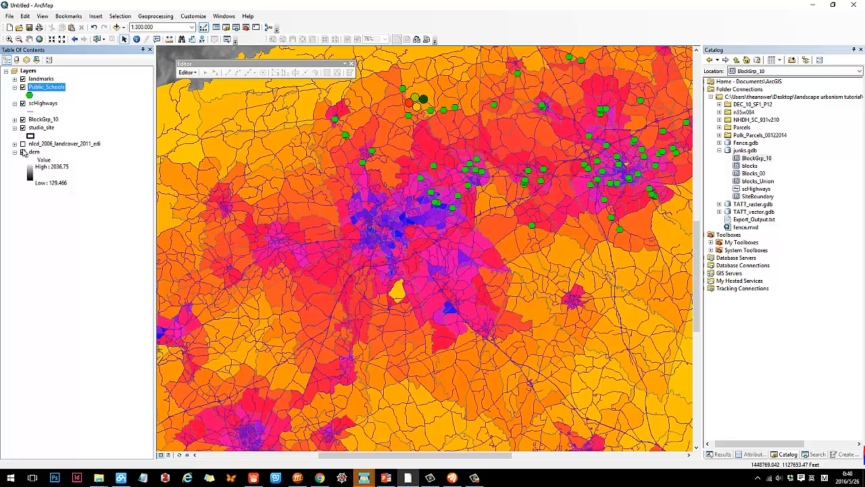
click(23, 119)
click(23, 120)
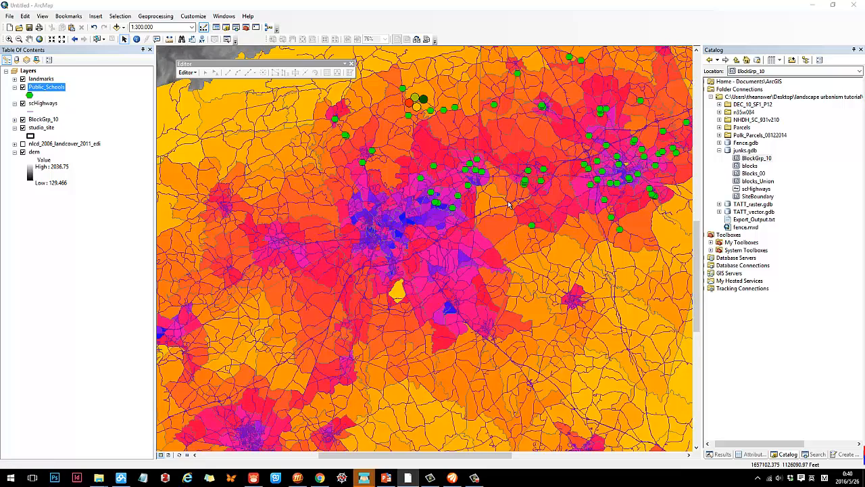
drag(482, 215, 513, 187)
click(14, 119)
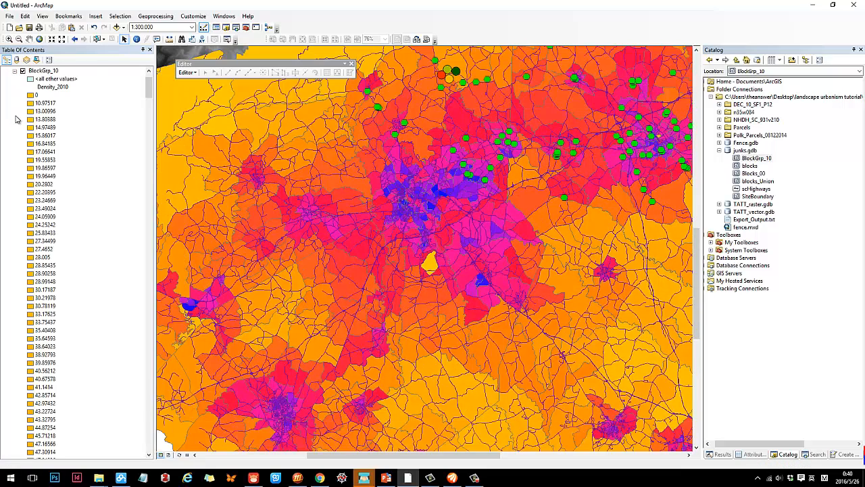
click(14, 71)
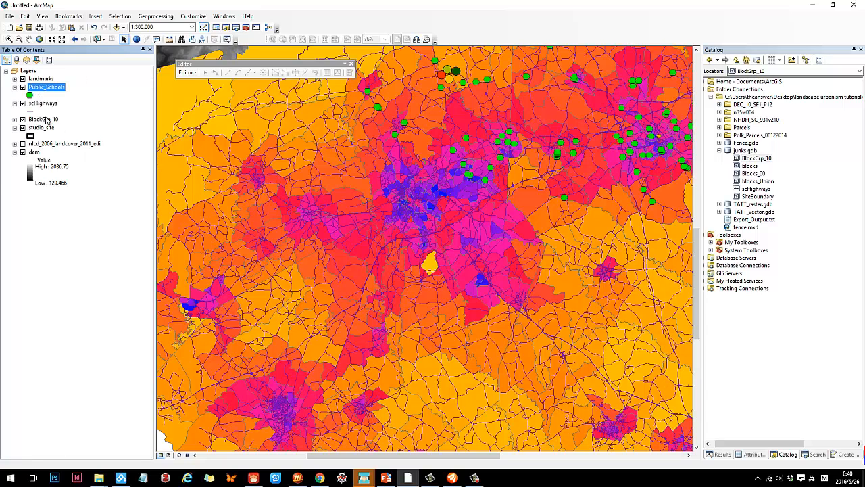
Symbolize BlockGrp_10 with graduated colors on the Density_2010 value, keeping five natural-breaks classes and the green-to-blue ramp.
click(44, 120)
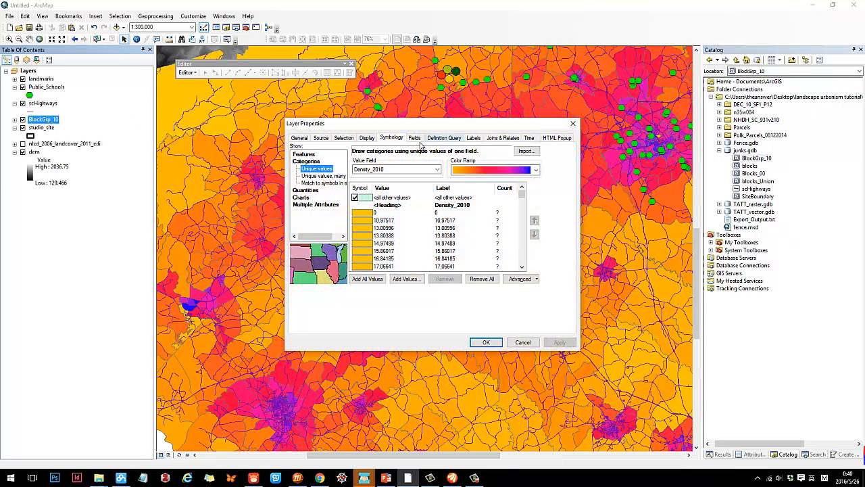
click(309, 190)
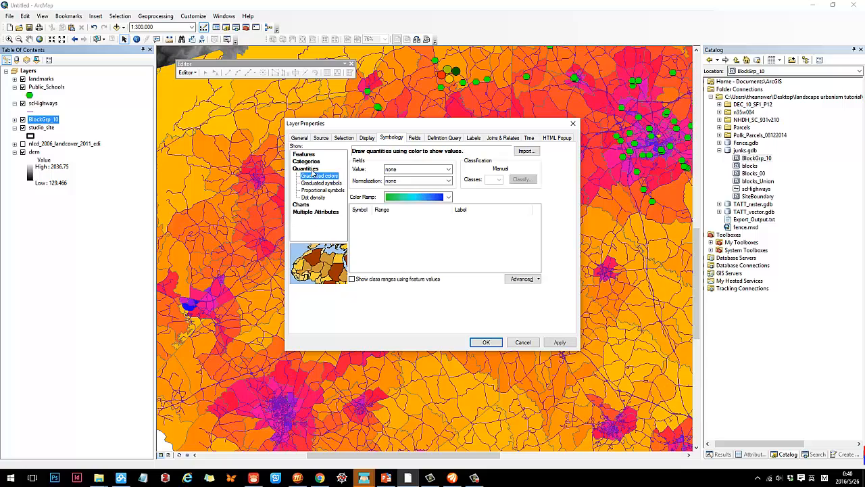
click(448, 169)
drag(447, 195, 433, 292)
click(406, 300)
click(448, 169)
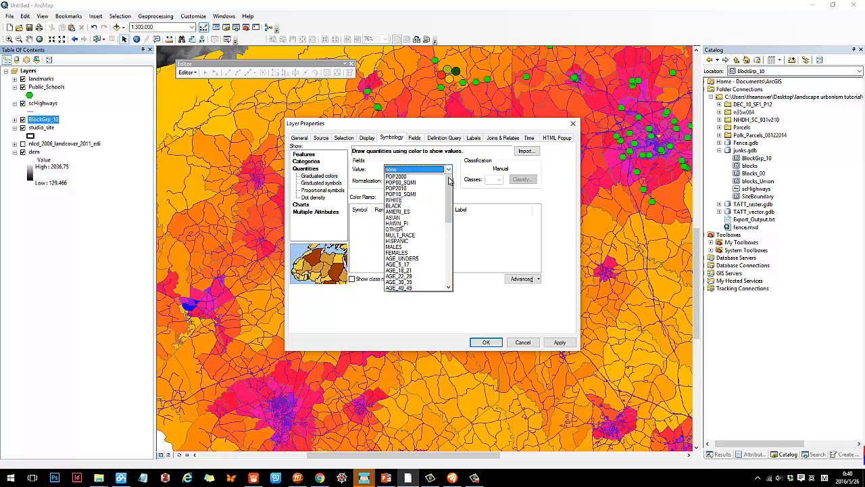
drag(449, 196, 452, 266)
click(408, 295)
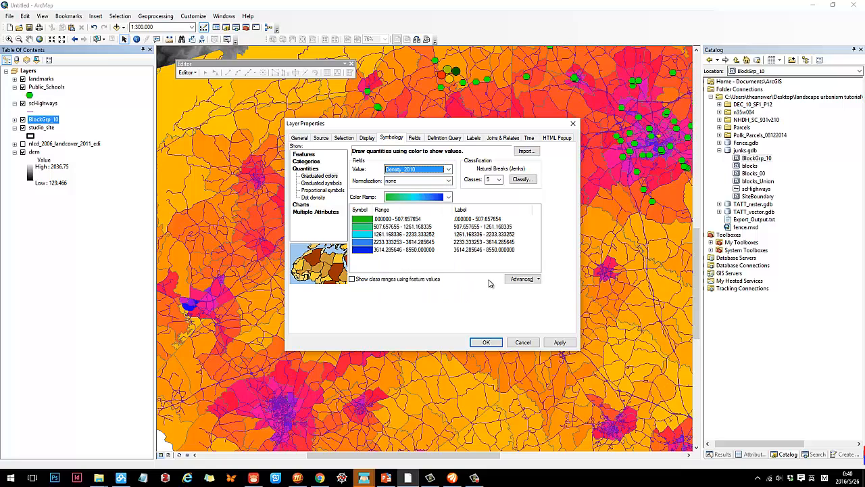
click(558, 342)
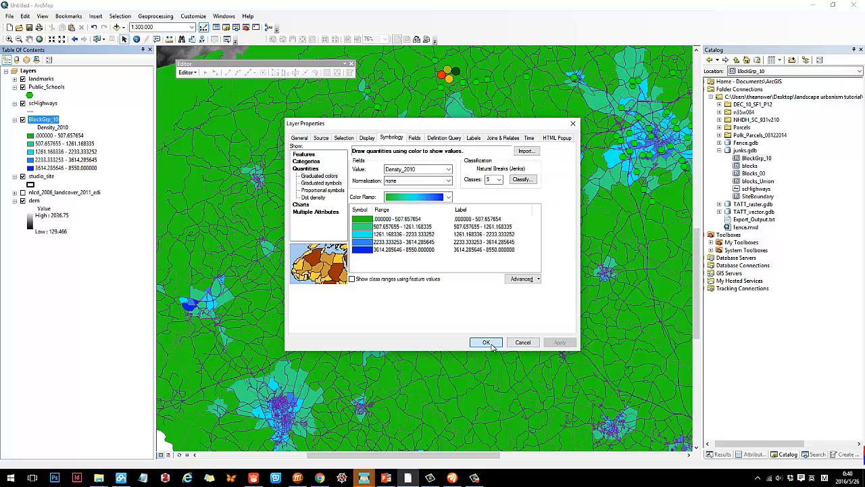
click(486, 342)
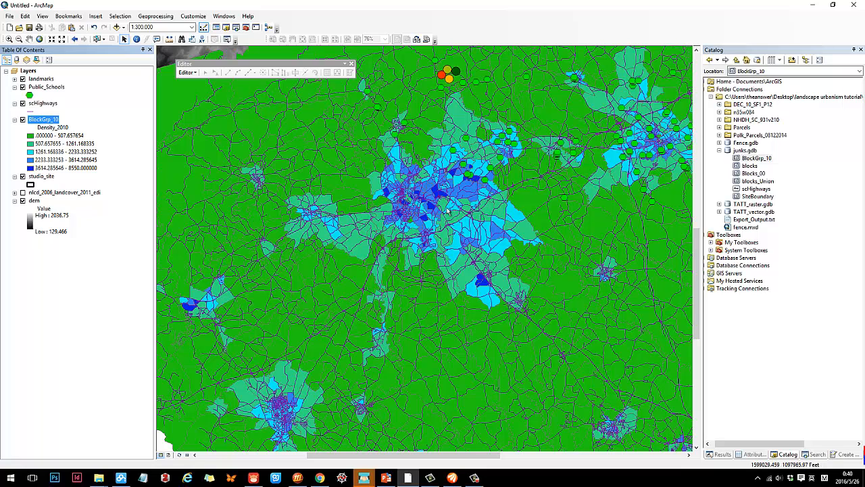
Set the symbol of BlockGrp_10's lowest density class to Hollow.
double_click(44, 138)
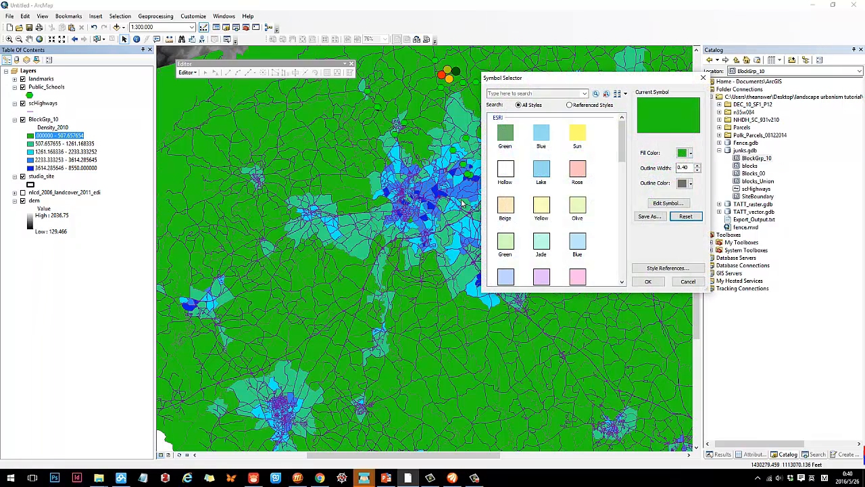
click(507, 171)
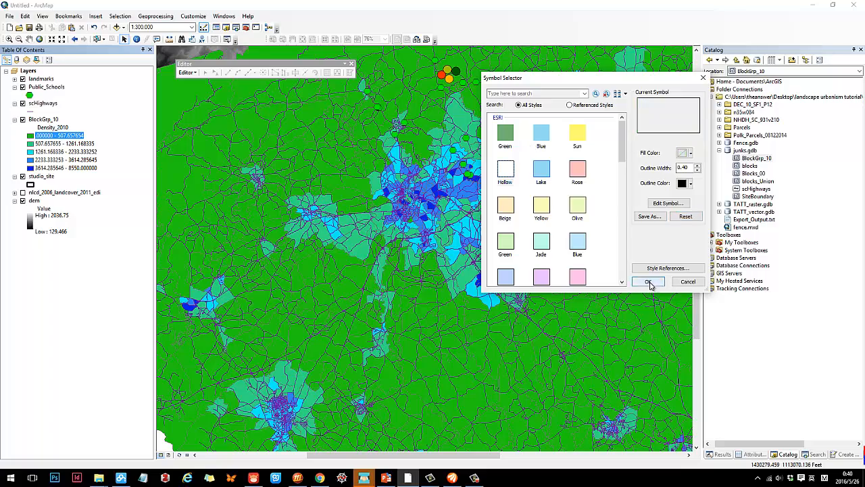
click(648, 281)
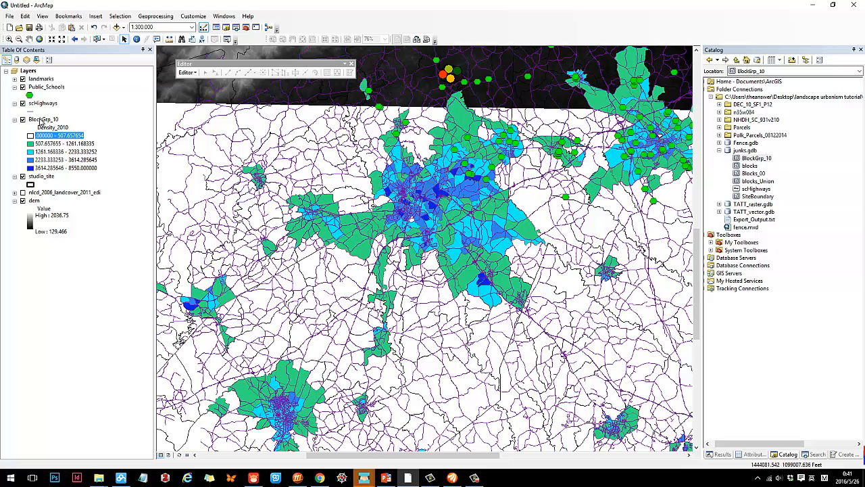
Change the scHighways line symbol to the Highway Ramp style.
scroll(419, 230, down, 3)
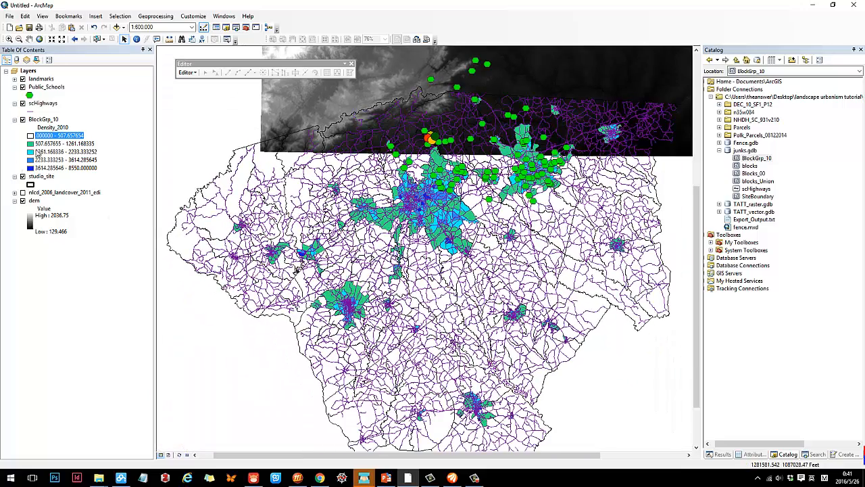
click(30, 111)
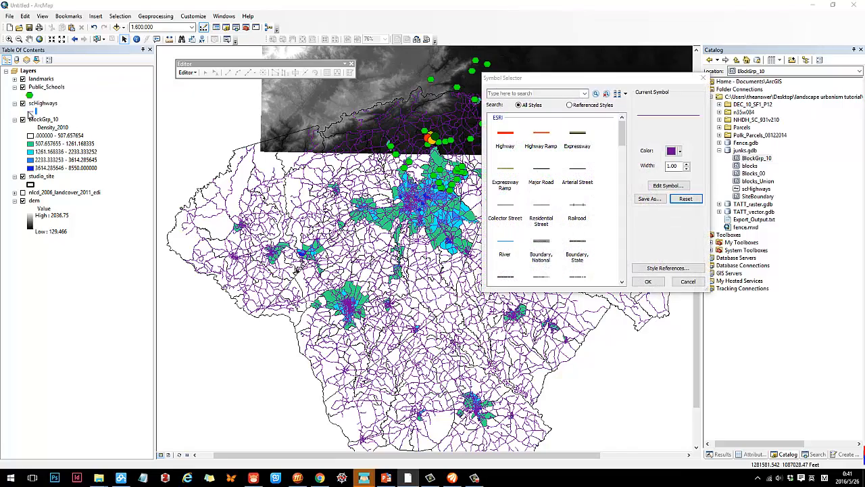
click(540, 136)
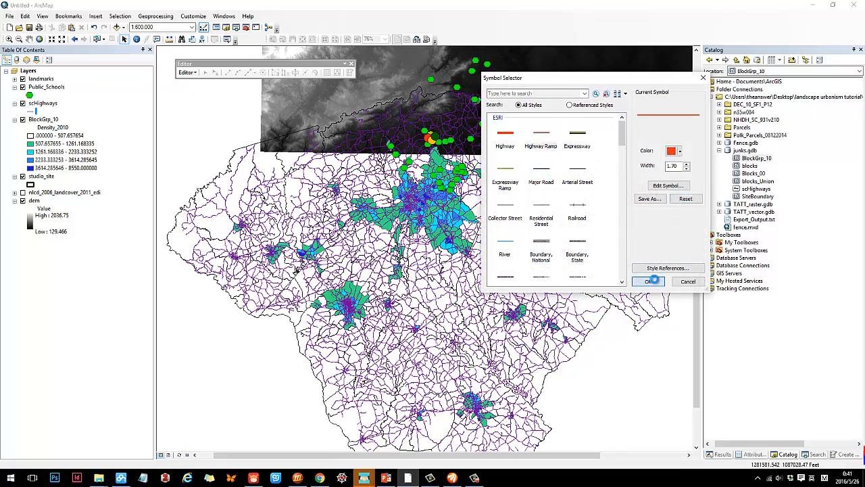
click(647, 281)
Recolor the scHighways lines pale yellow.
scroll(431, 215, up, 2)
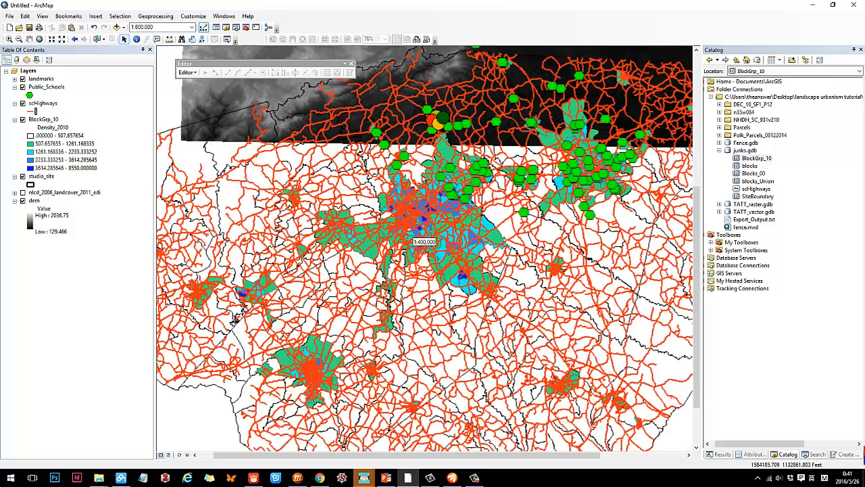
click(34, 112)
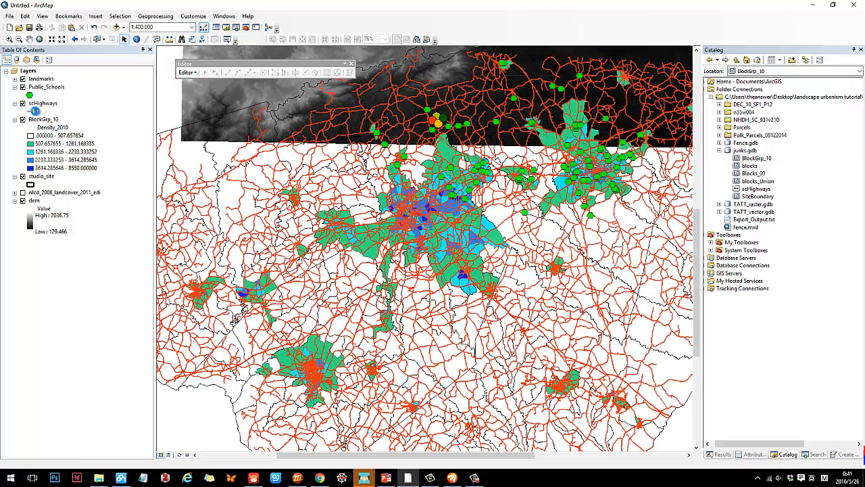
click(679, 150)
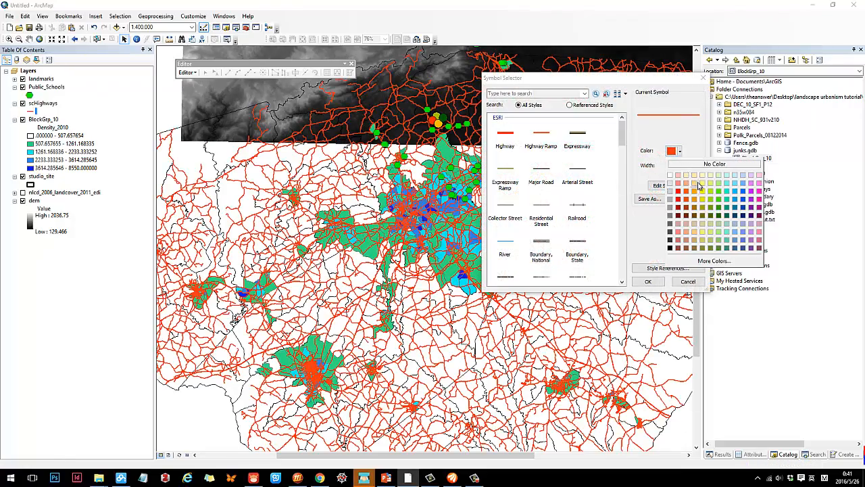
click(703, 182)
click(648, 281)
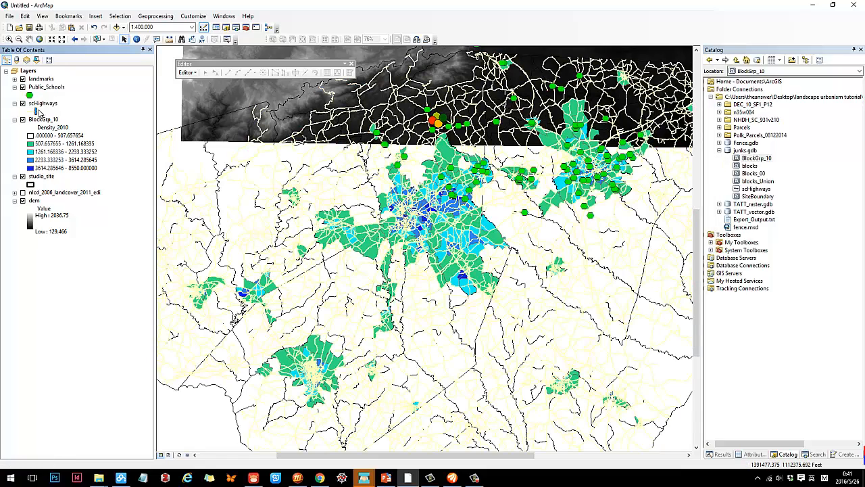
Reduce the line width of the scHighways symbol and apply it to the map.
double_click(36, 111)
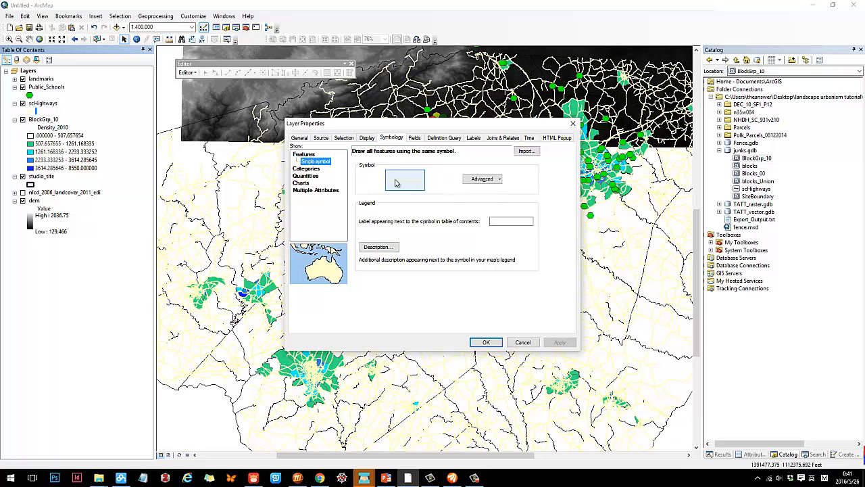
click(399, 180)
click(687, 169)
click(686, 169)
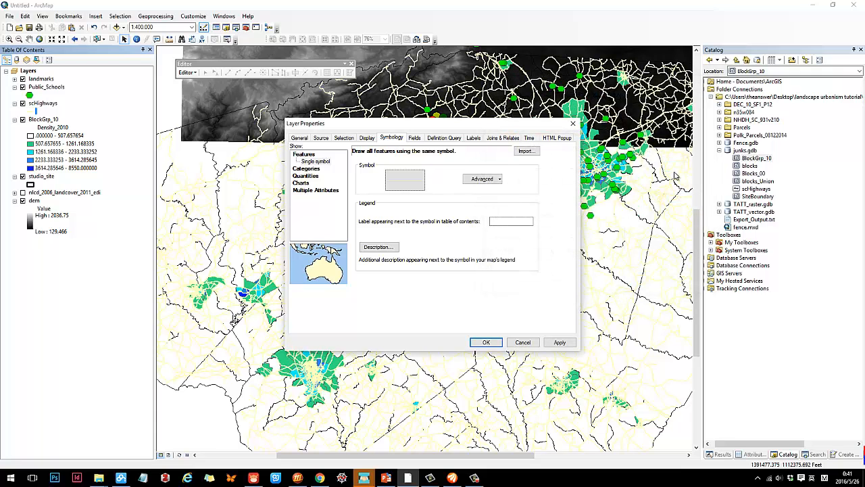
click(559, 342)
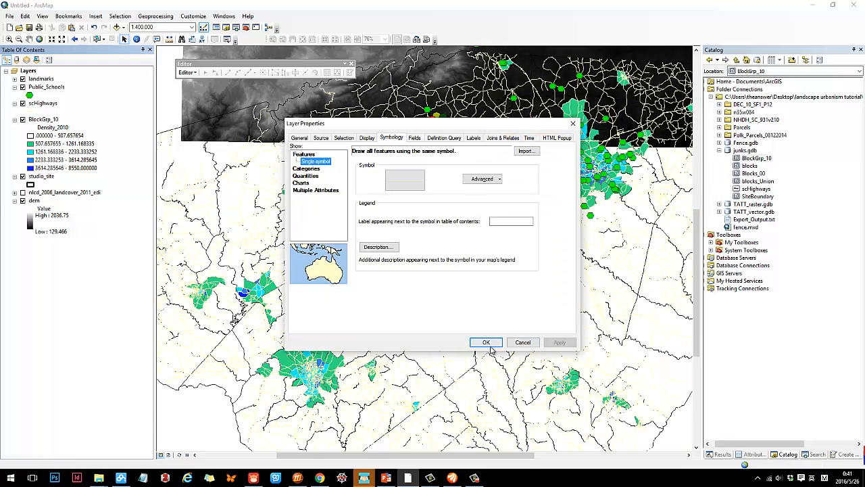
Accept the scHighways layer properties and inspect the restyled highways over the population density areas.
click(488, 343)
scroll(494, 288, down, 1)
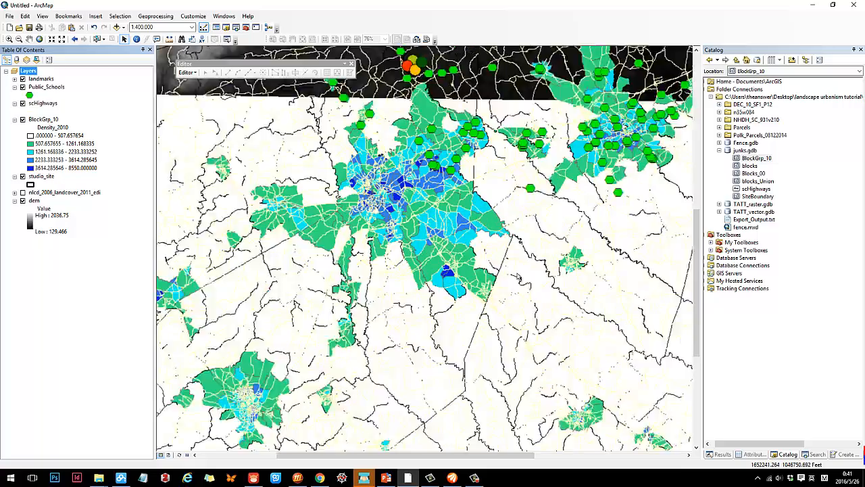
scroll(541, 270, up, 1)
key(Right)
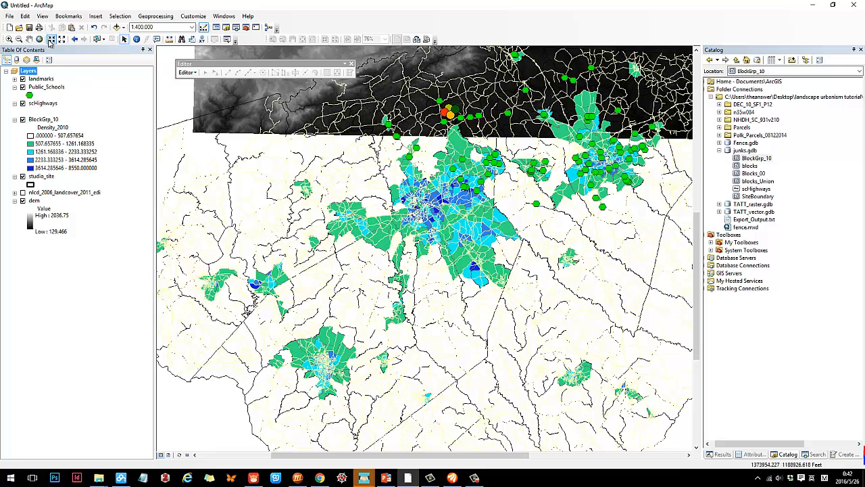
Start saving the map document and browse to the gis tutorials folder inside landscape urbanism tutorial on the Desktop.
click(30, 28)
scroll(406, 243, down, 5)
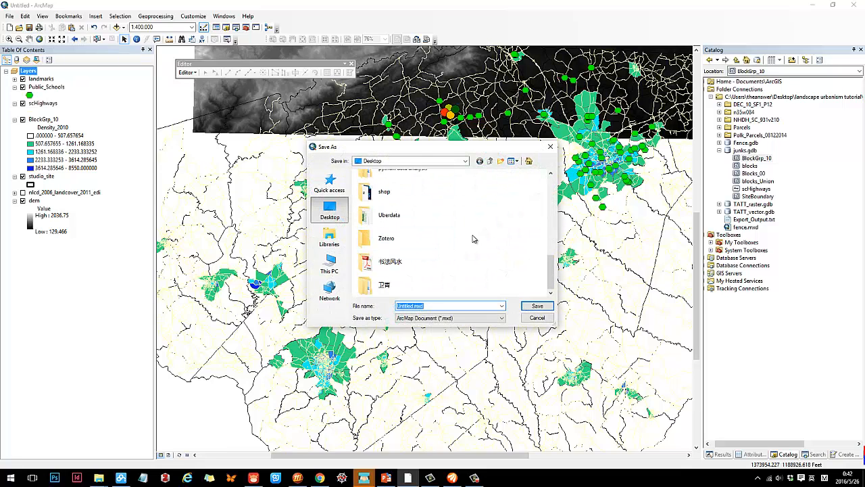
scroll(473, 238, up, 1)
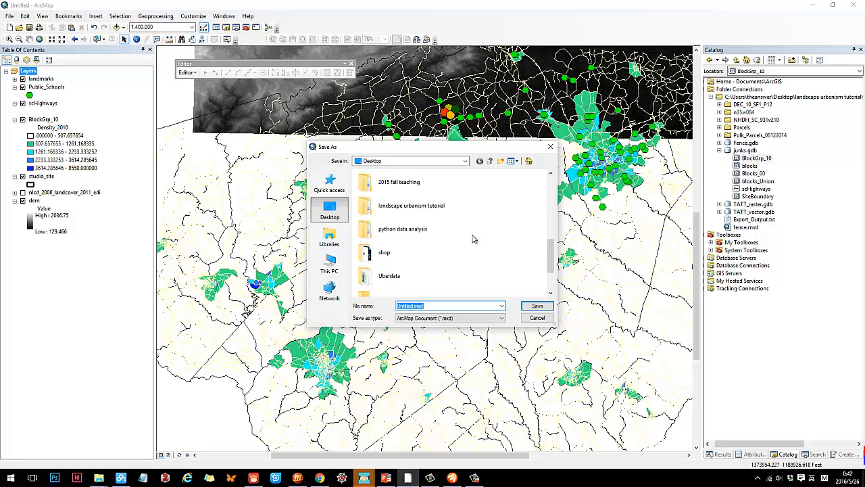
double_click(447, 204)
double_click(400, 184)
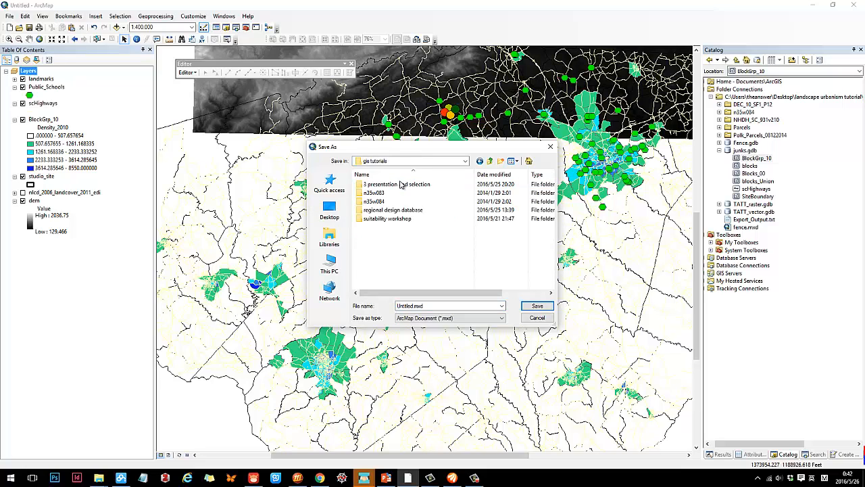
Name the map document Gis_tutorial.mxd and save it in the gis tutorials folder.
click(436, 305)
double_click(412, 305)
click(419, 306)
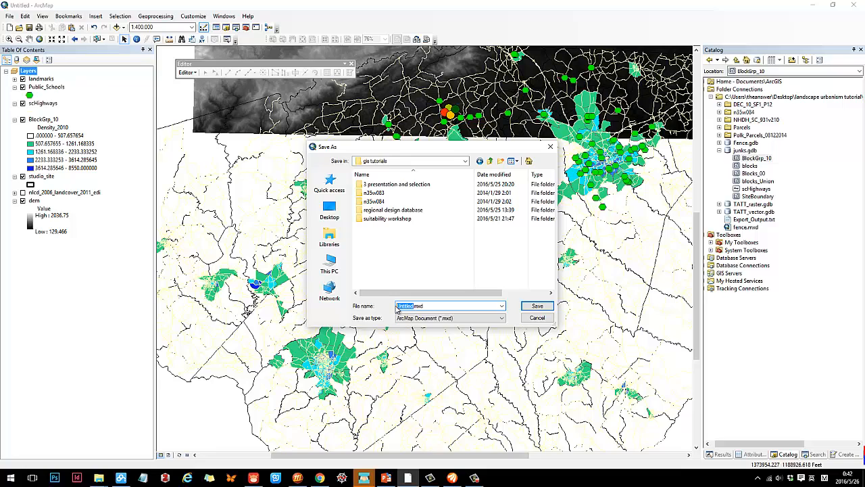
key(BackSpace)
text(Gis_tutoria)
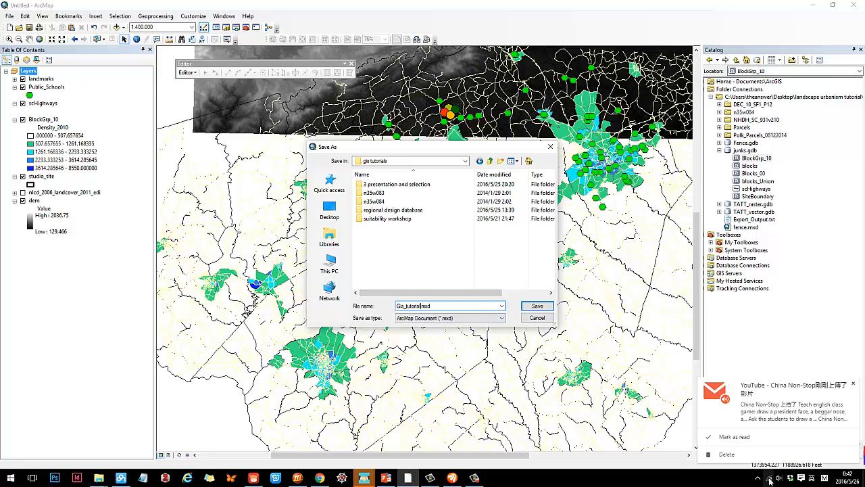
click(530, 306)
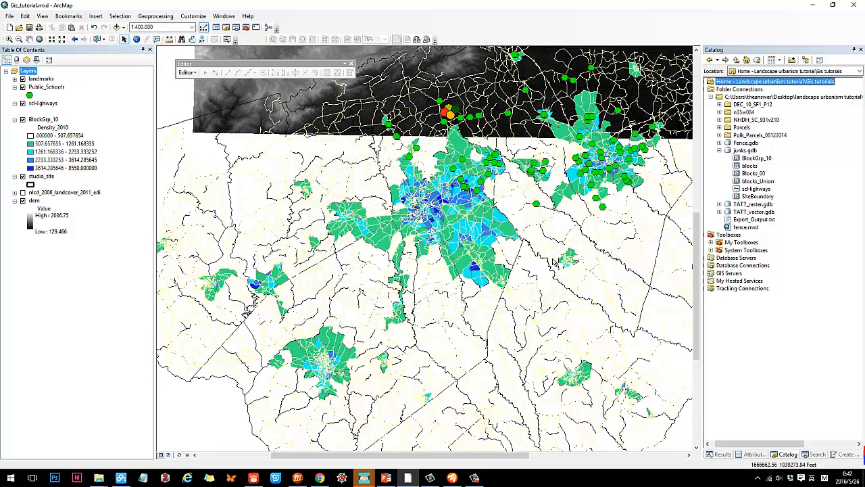
Switch to File Explorer, open landscape urbanism tutorial > gis tutorials from the desktop, and select Gis_tutorial.mxd.
click(813, 5)
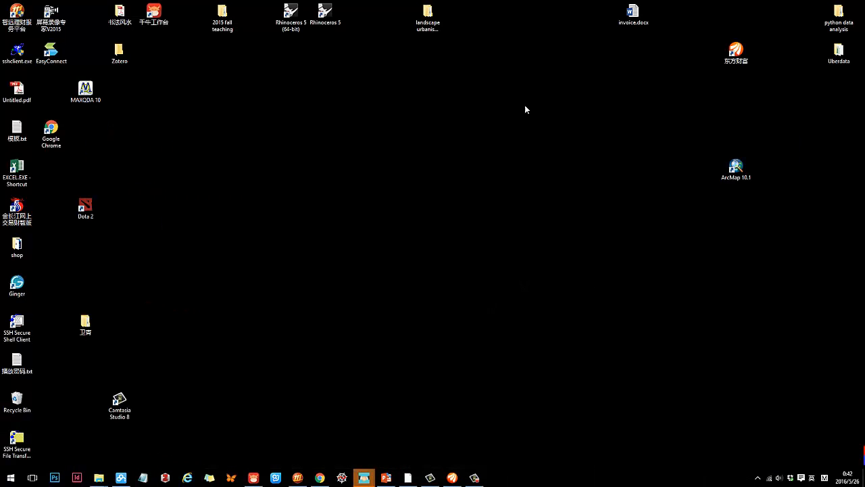
double_click(427, 15)
click(415, 93)
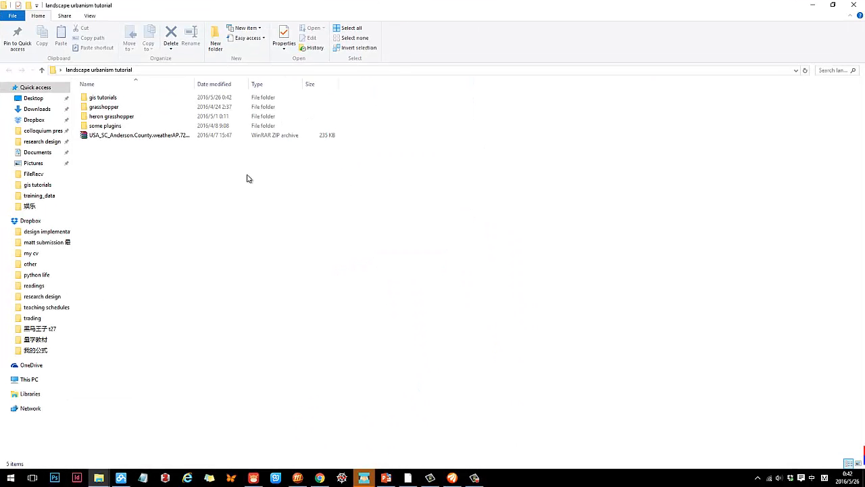
double_click(127, 100)
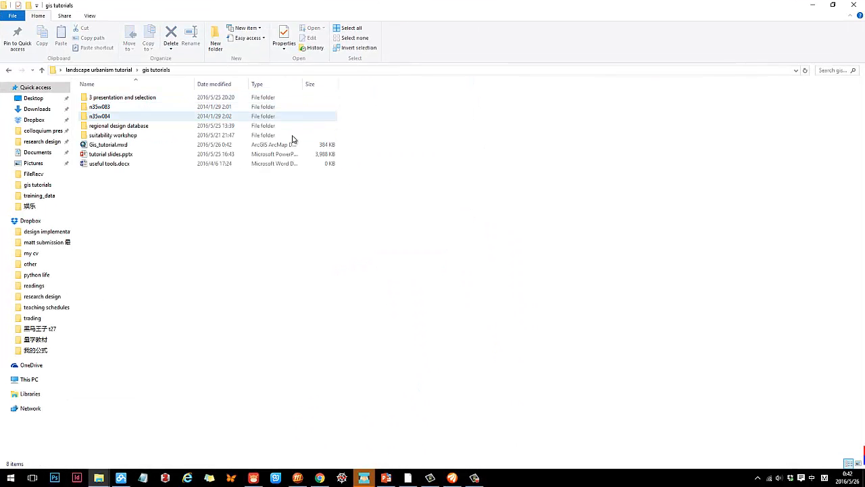
click(145, 149)
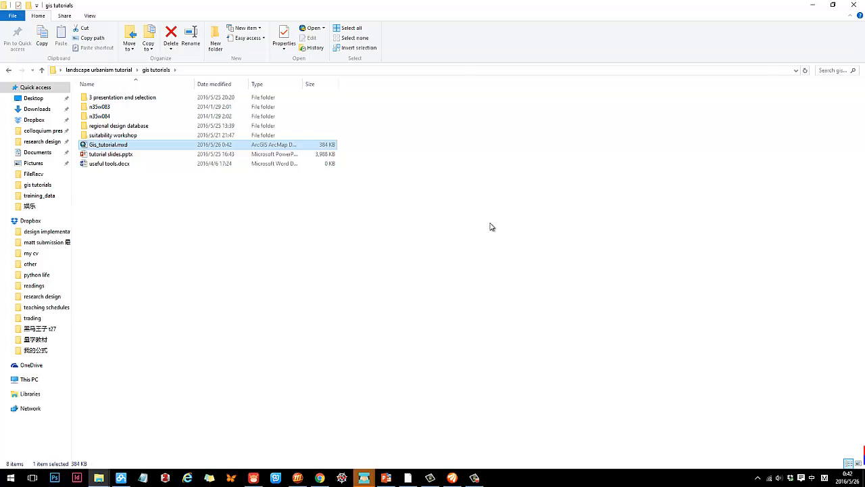
Display the gis tutorials folder contents as large icons and select Gis_tutorial.mxd to check its file size.
ctrl+scroll(532, 218, up, 4)
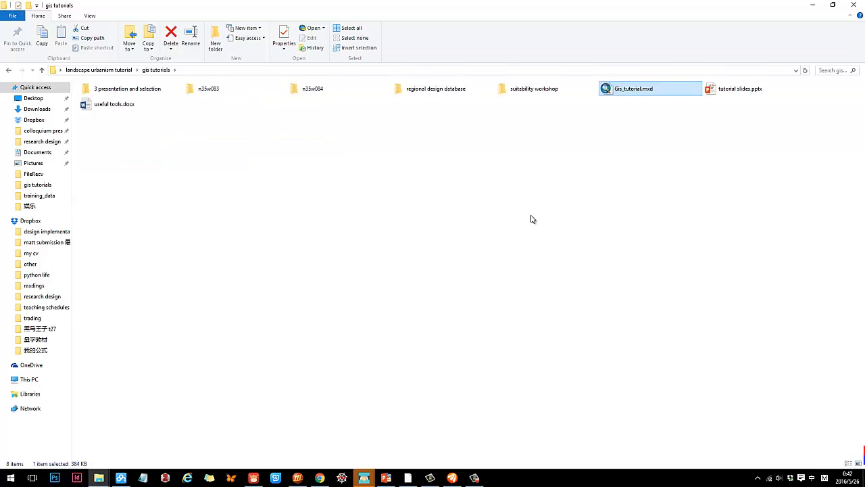
click(388, 196)
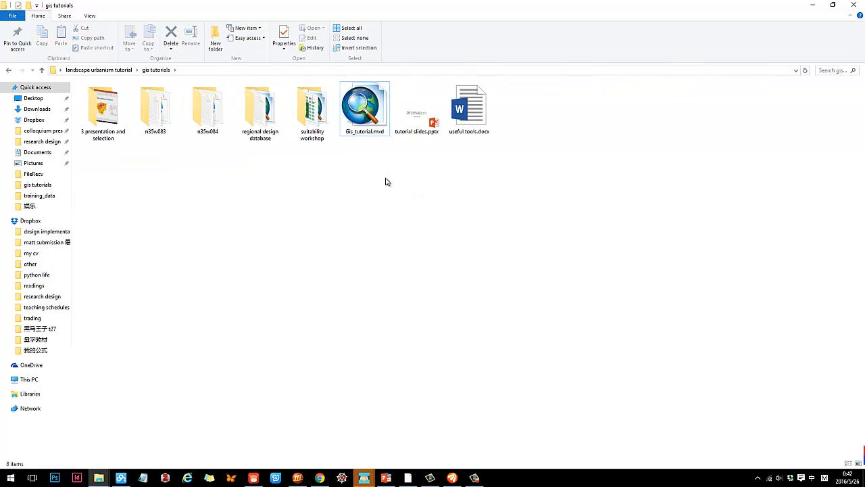
click(365, 115)
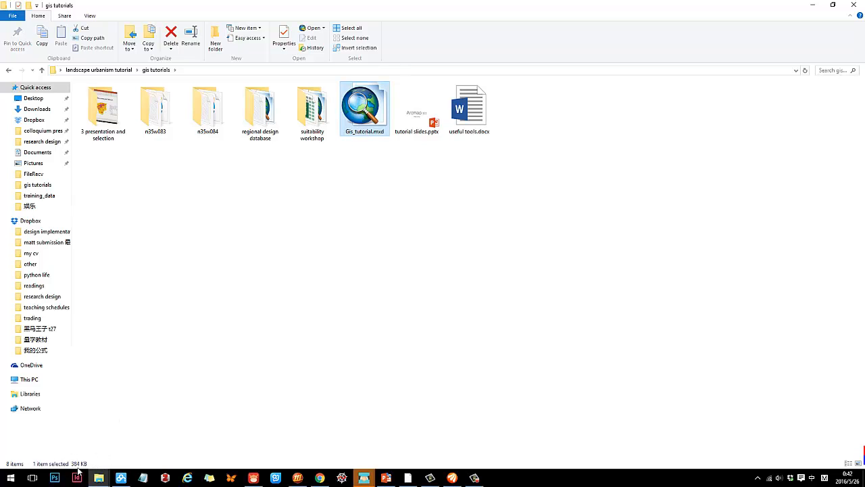
click(398, 183)
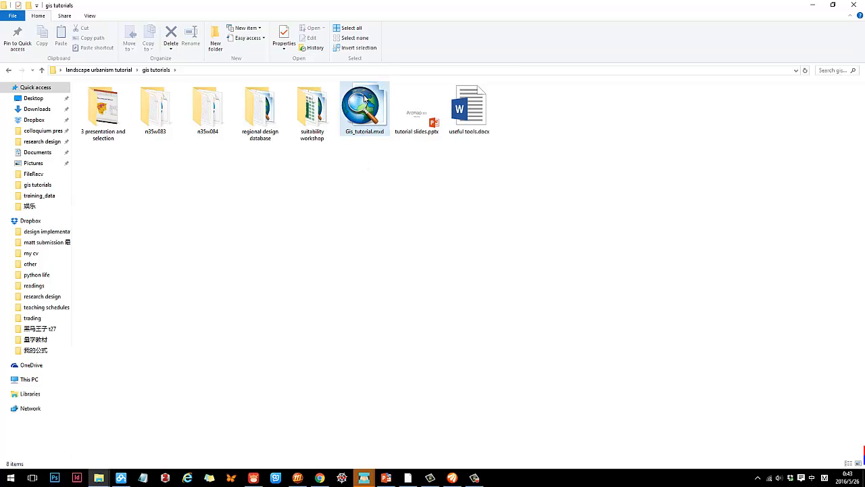
drag(365, 173, 375, 100)
click(331, 187)
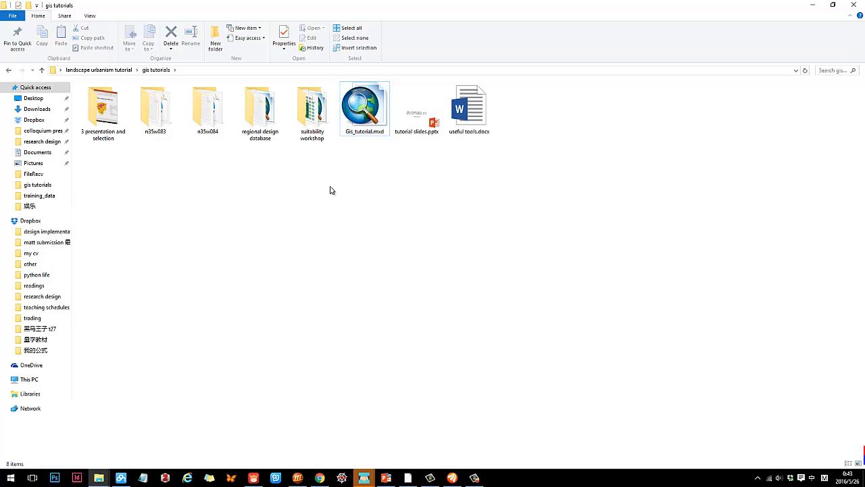
drag(289, 173, 355, 110)
click(358, 107)
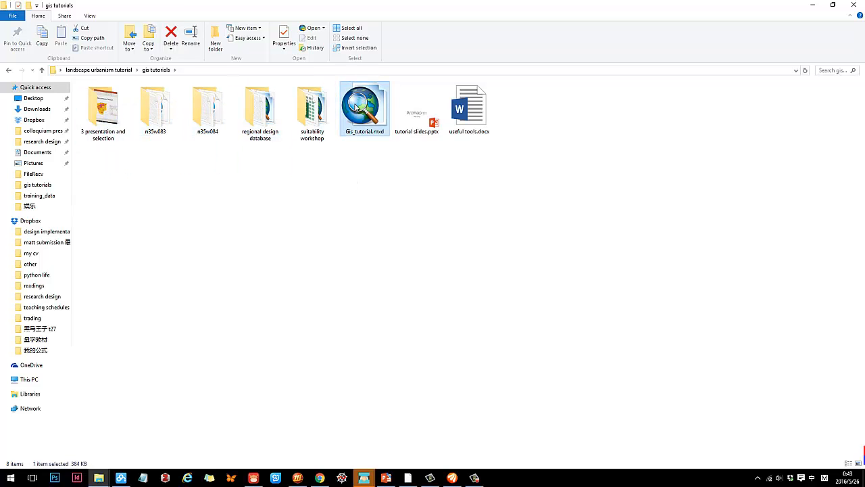
click(376, 165)
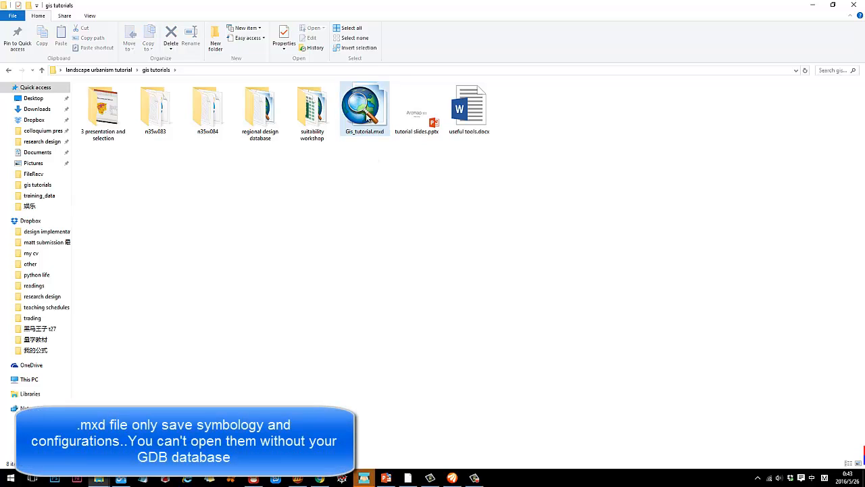
click(367, 116)
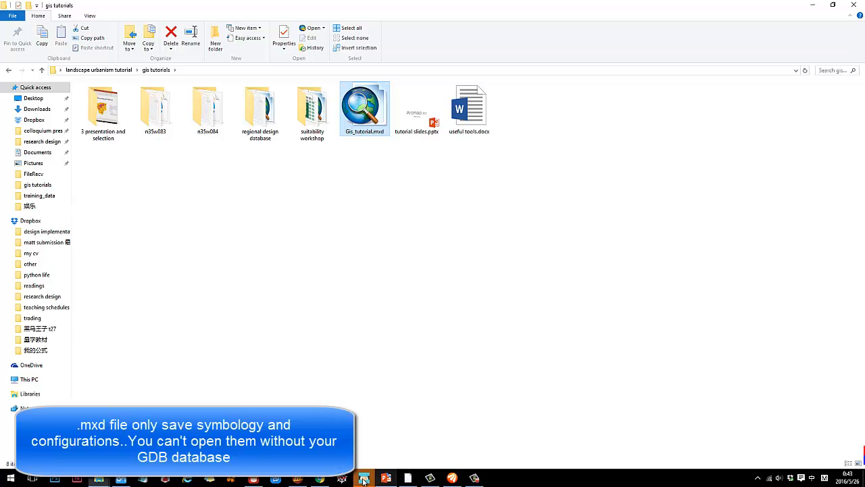
Switch to ArcMap, collapse junks.gdb in the Catalog, and return to Gis_tutorial.mxd in the gis tutorials folder.
mouse_move(365, 480)
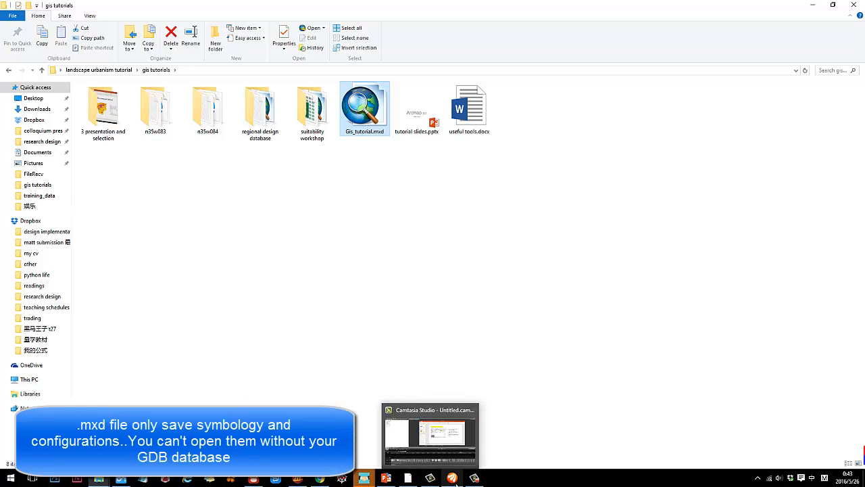
click(407, 478)
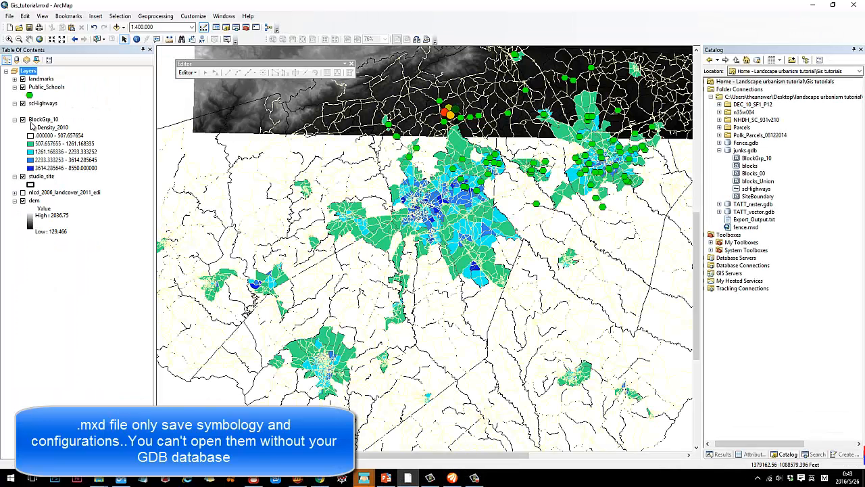
click(720, 151)
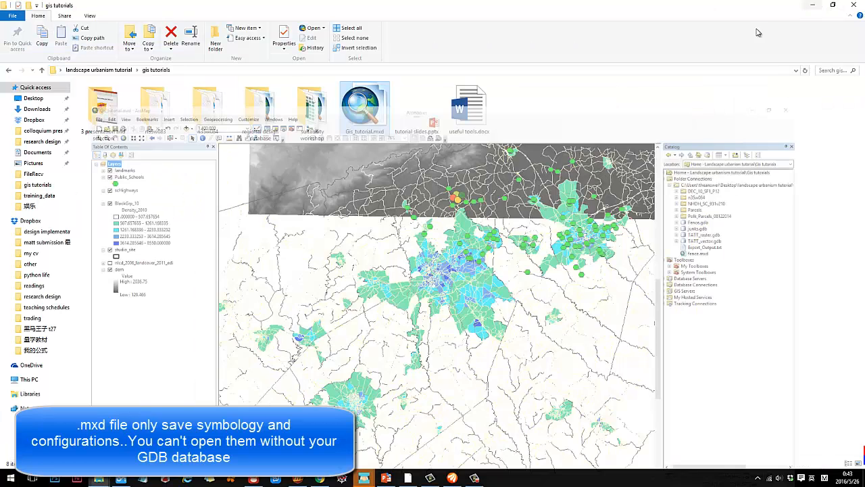
click(812, 5)
drag(359, 176, 380, 100)
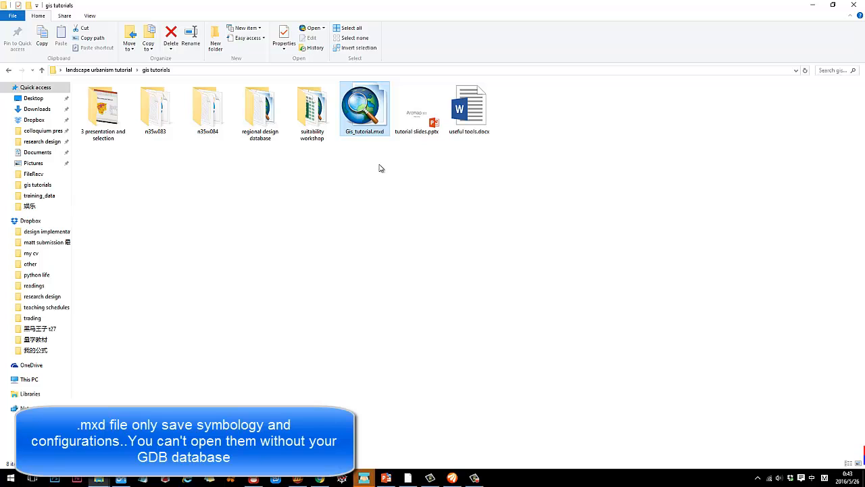
Close ArcMap and decline to send the error report.
click(407, 478)
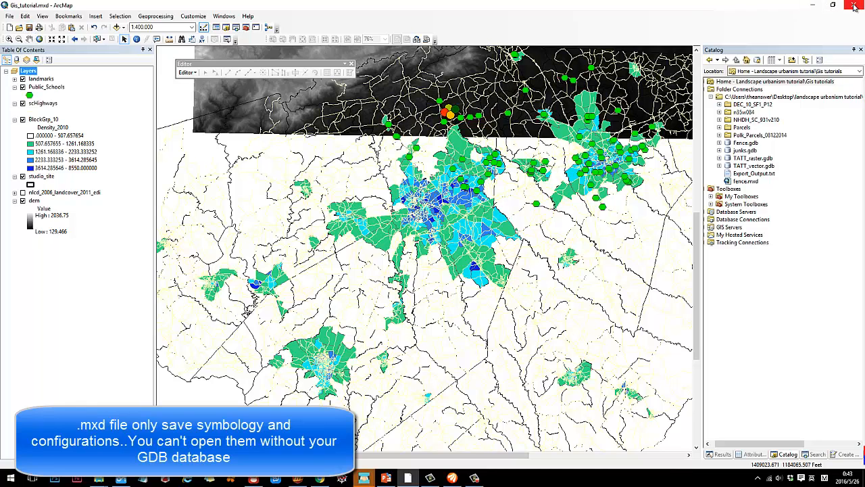
click(814, 5)
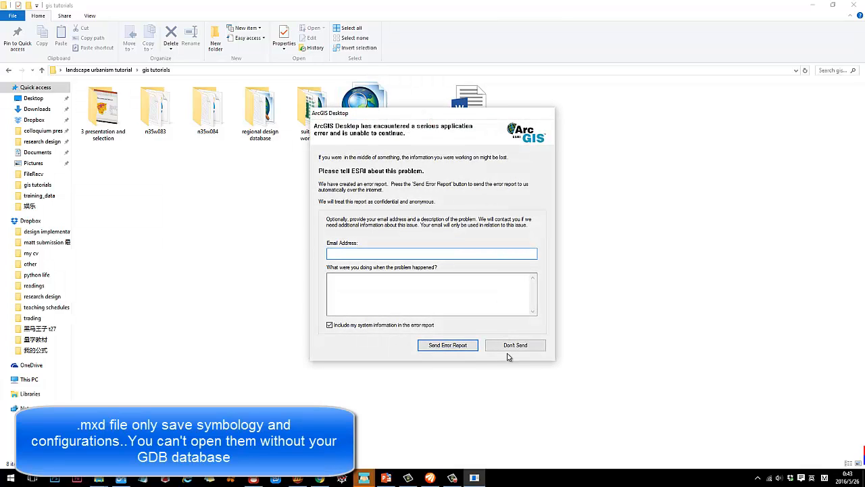
click(511, 345)
Reopen the Gis_tutorial.mxd map document from the gis tutorials folder and select the scHighways layer.
click(364, 108)
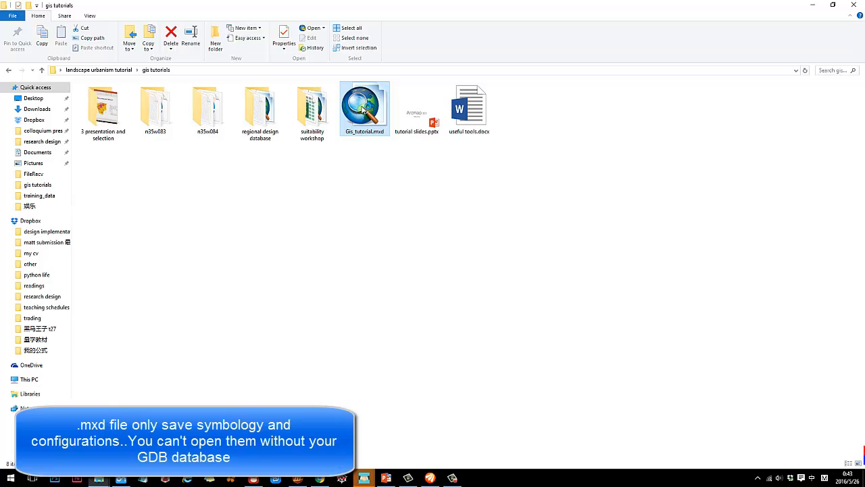
double_click(364, 108)
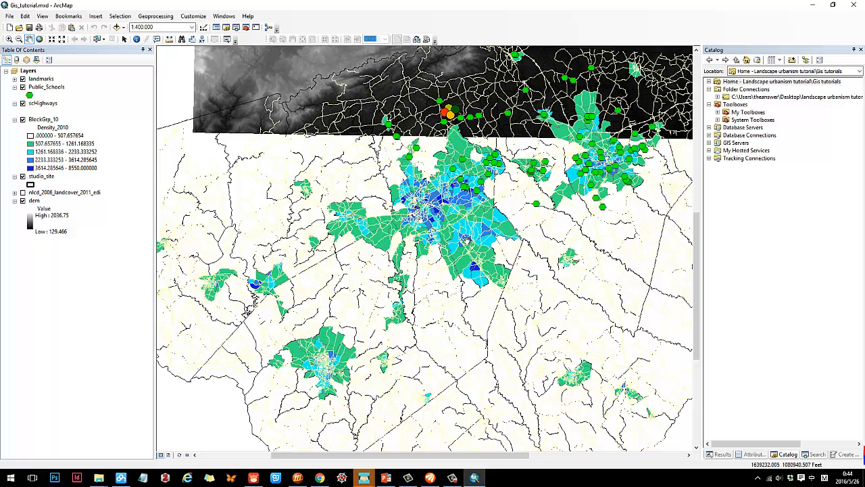
click(45, 88)
click(37, 102)
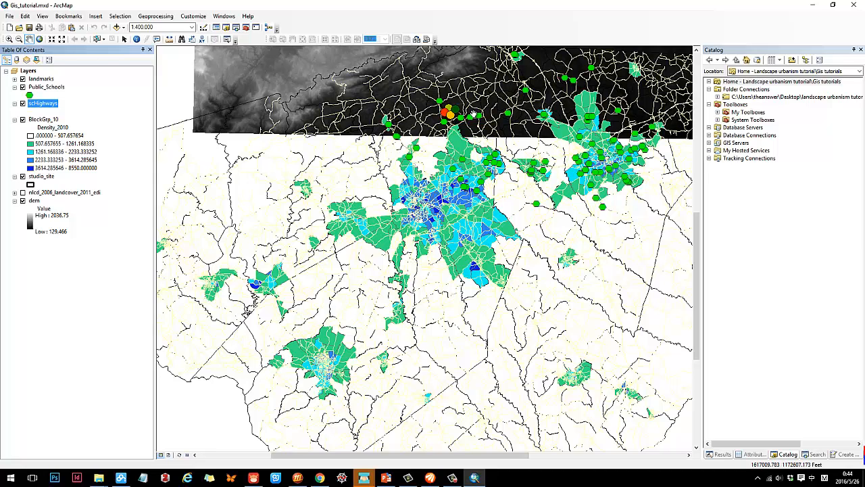
click(30, 38)
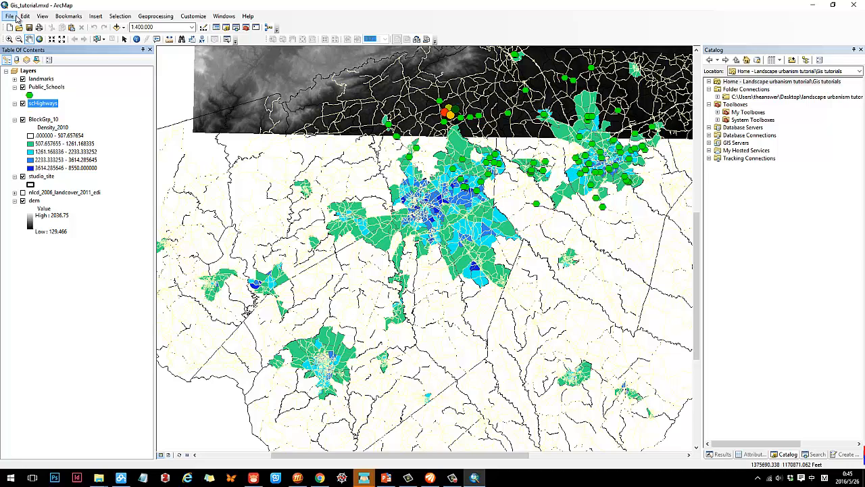
Export the map as a PDF named Gis_tutorial.pdf into the gis tutorials folder inside landscape urbanism tutorial.
click(15, 18)
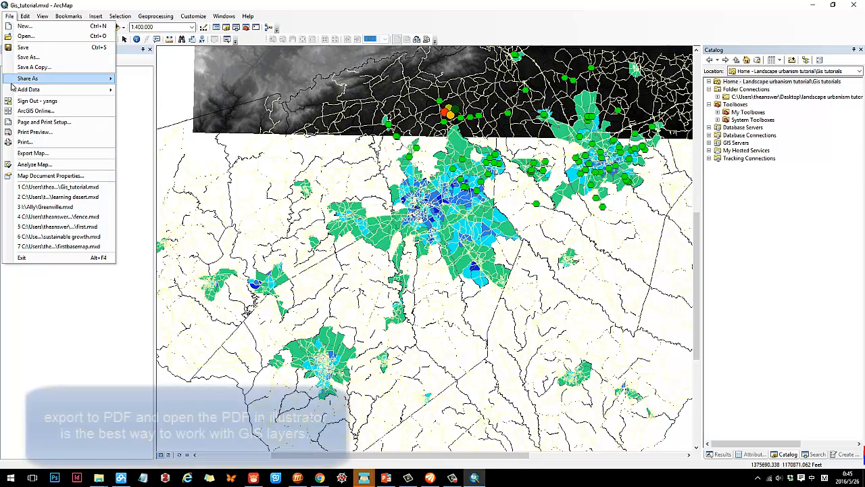
click(32, 154)
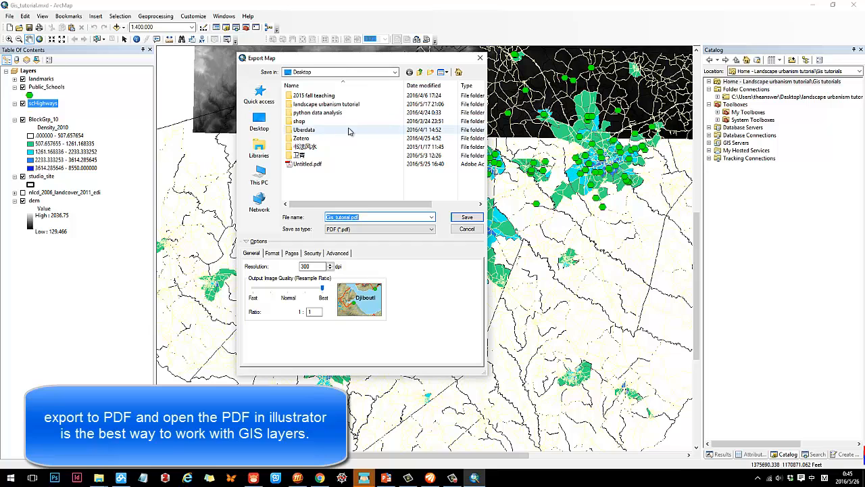
double_click(353, 108)
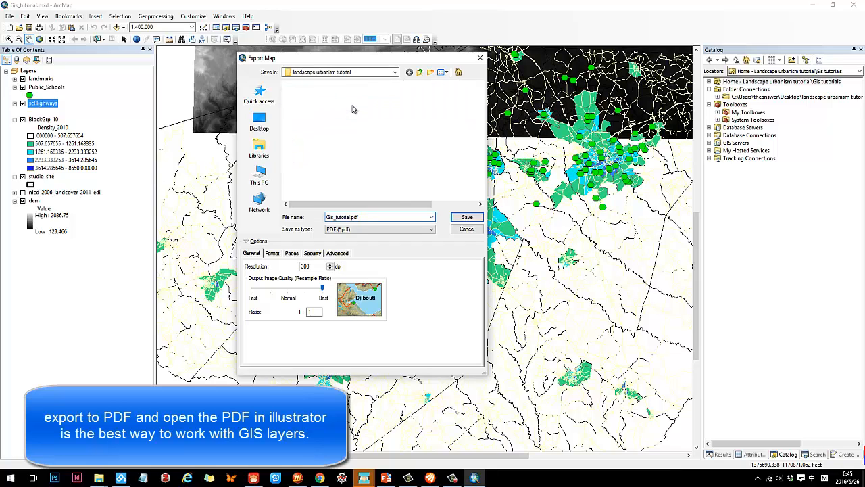
double_click(317, 95)
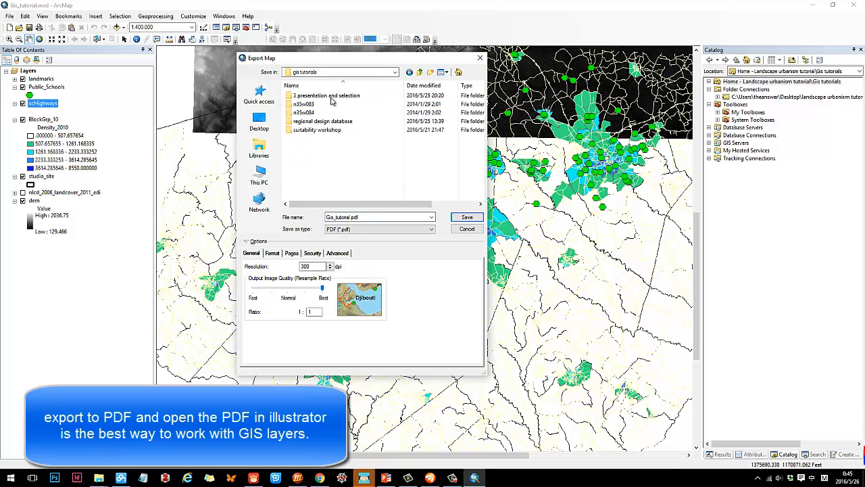
click(334, 217)
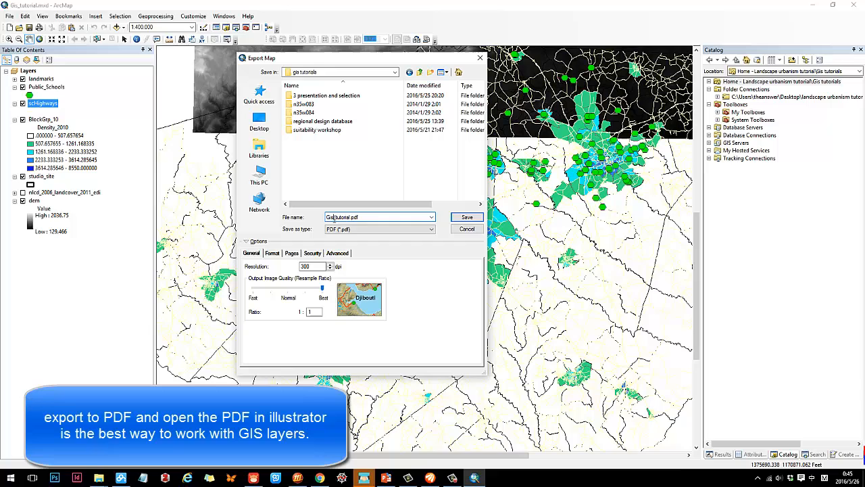
click(379, 229)
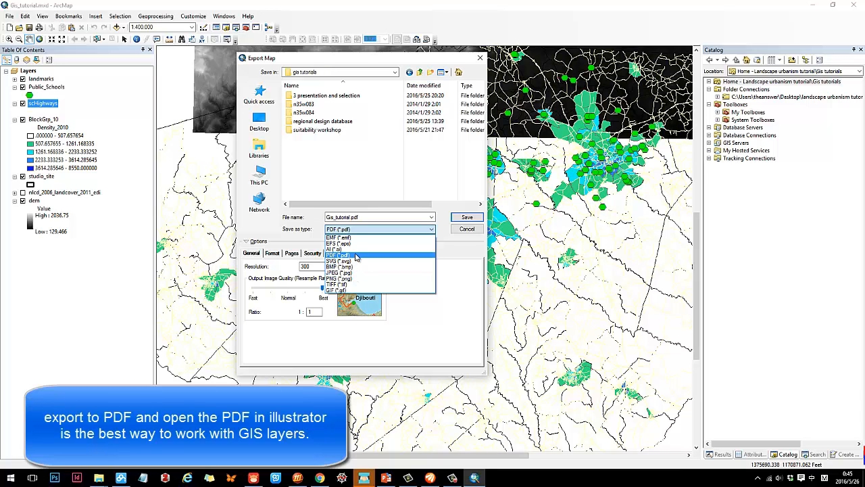
click(356, 257)
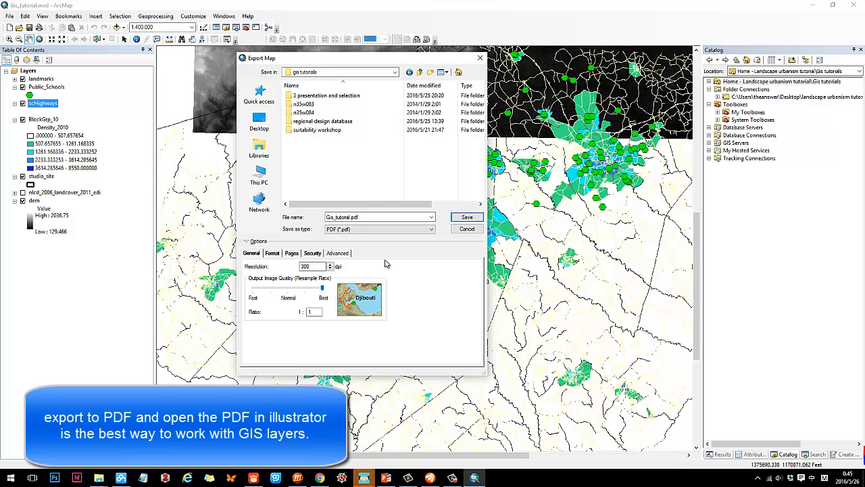
click(468, 217)
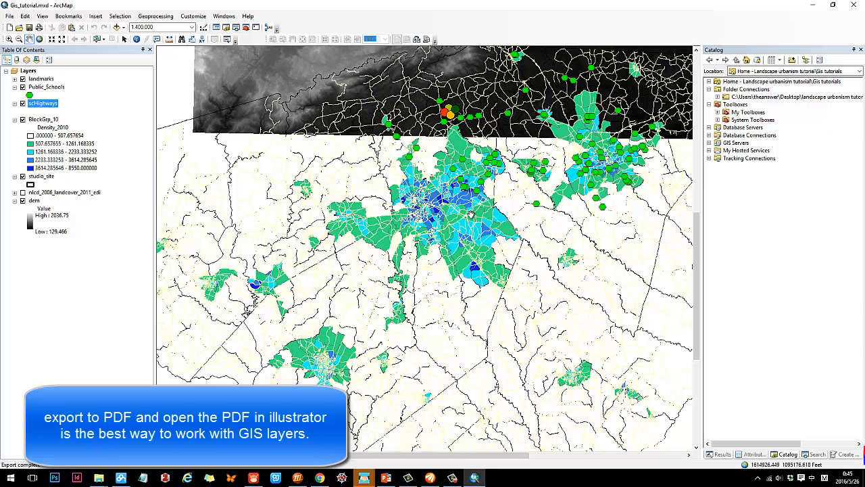
Minimize ArcMap, open the exported Gis_tutorial.pdf from the gis tutorials folder in Acrobat to inspect the map, and close it.
click(812, 6)
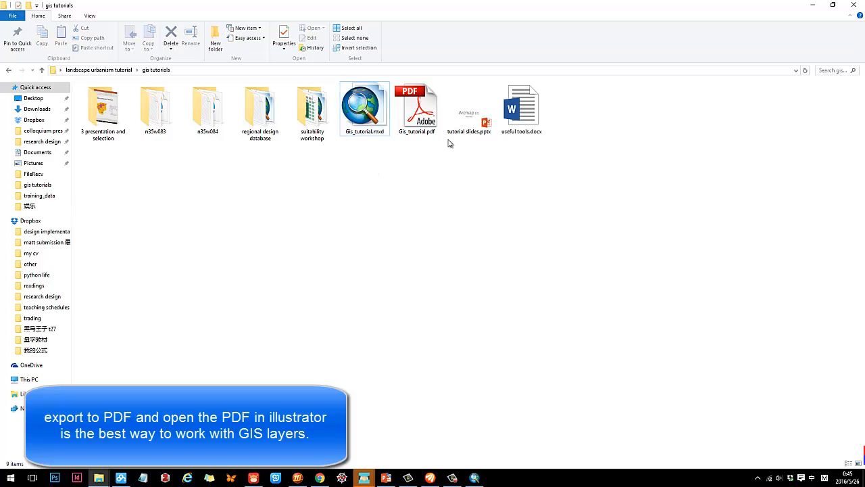
click(424, 108)
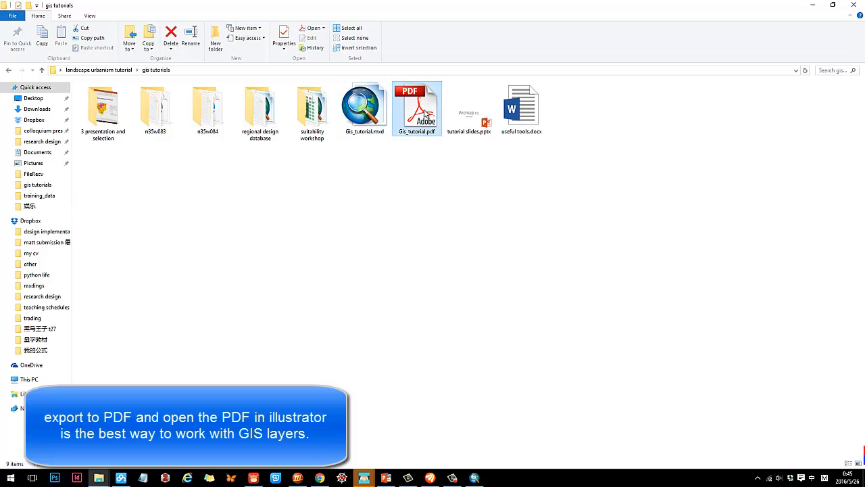
double_click(424, 112)
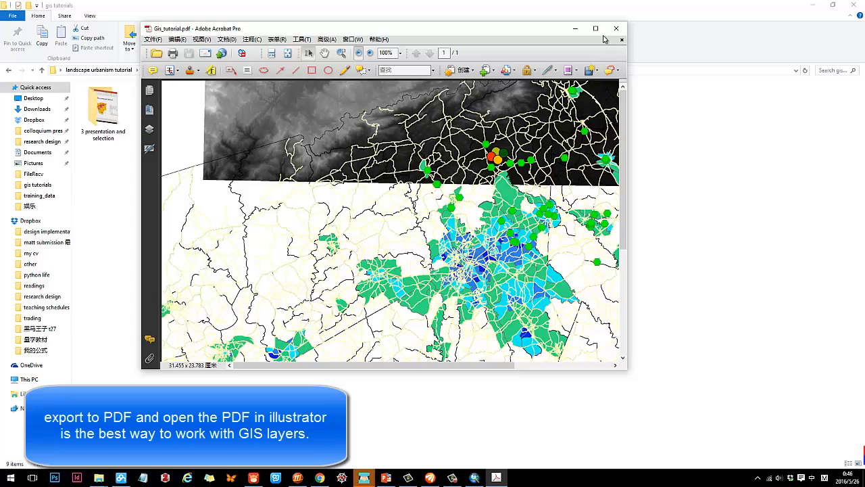
click(597, 30)
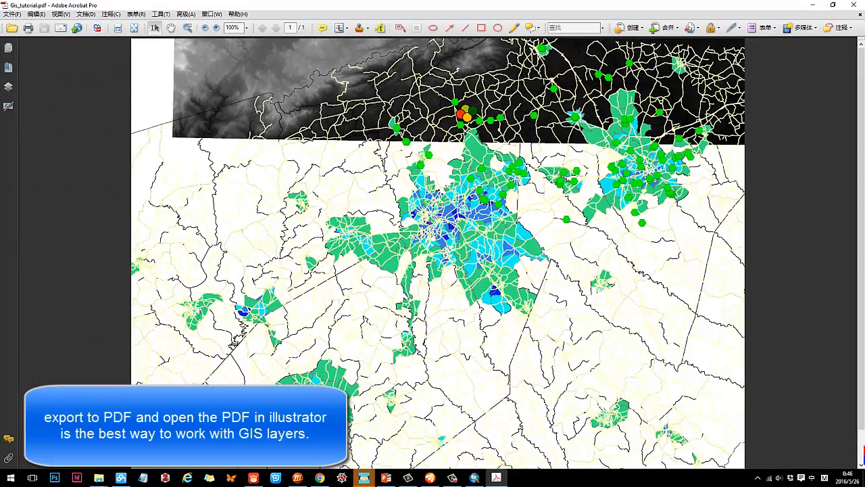
scroll(438, 252, down, 1)
scroll(484, 254, up, 1)
scroll(438, 253, down, 1)
click(854, 5)
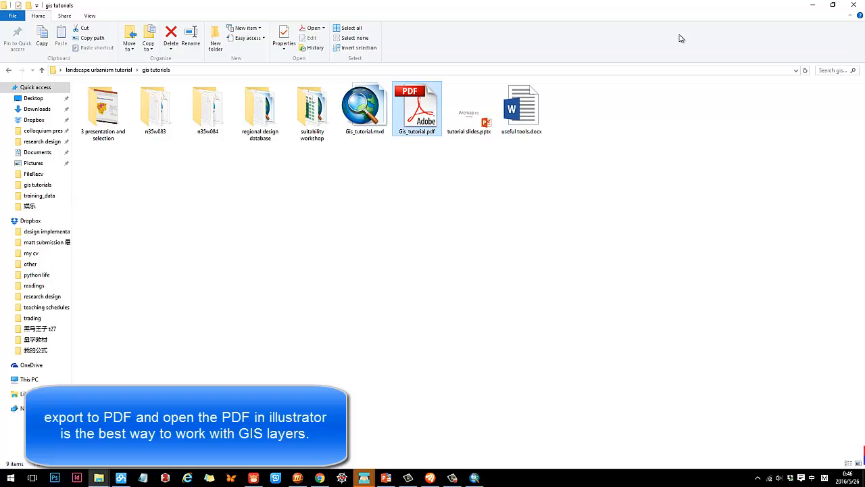
Minimize the gis tutorials folder, launch Adobe Illustrator and maximize its window.
click(813, 6)
click(3, 477)
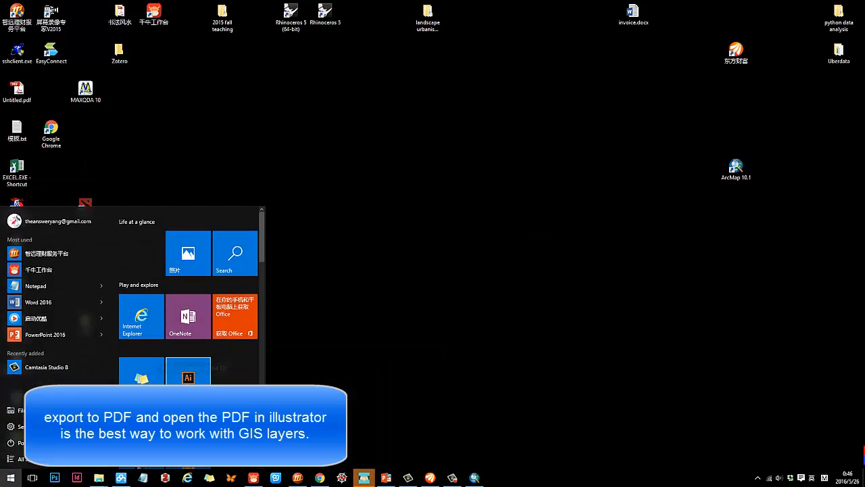
click(188, 375)
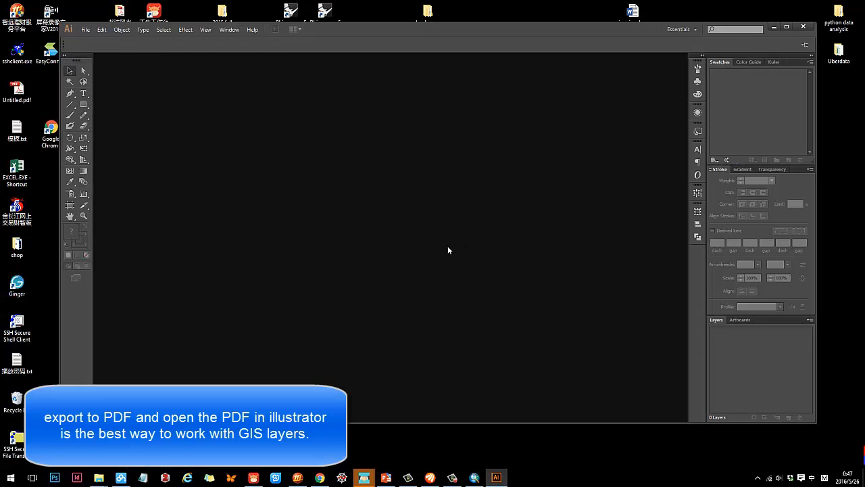
click(787, 27)
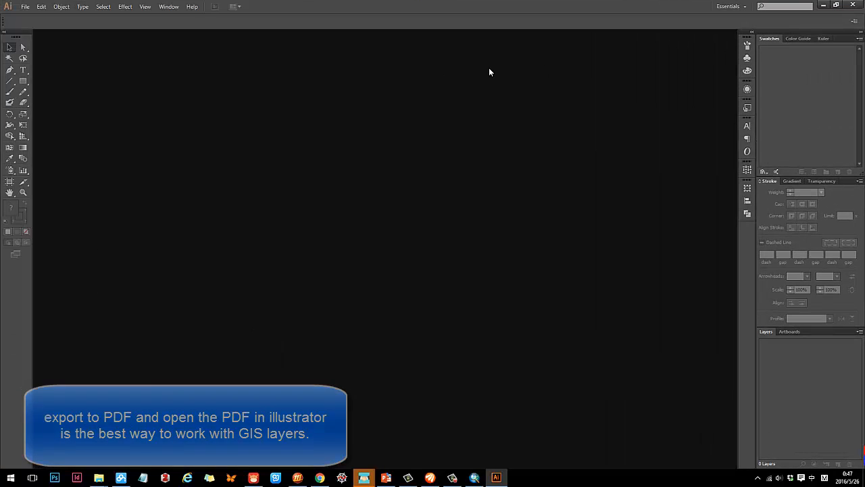
Open Gis_tutorial.pdf from the gis tutorials folder within landscape urbanism tutorial on the Desktop.
click(24, 7)
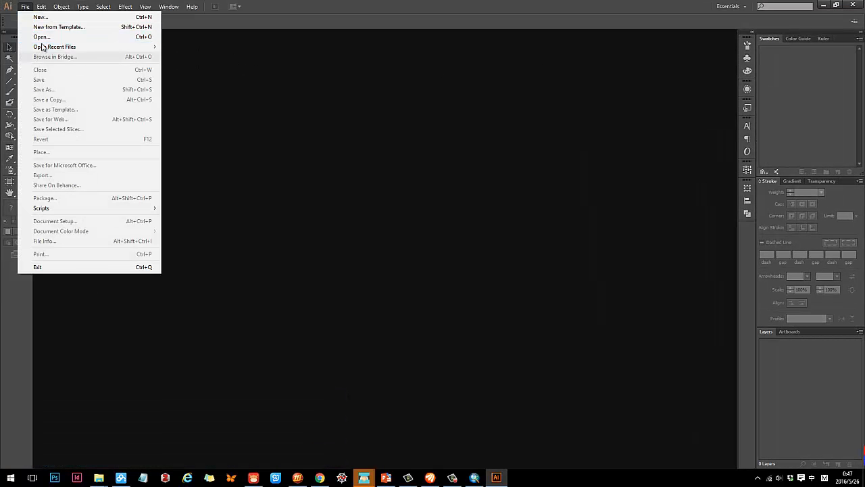
click(42, 38)
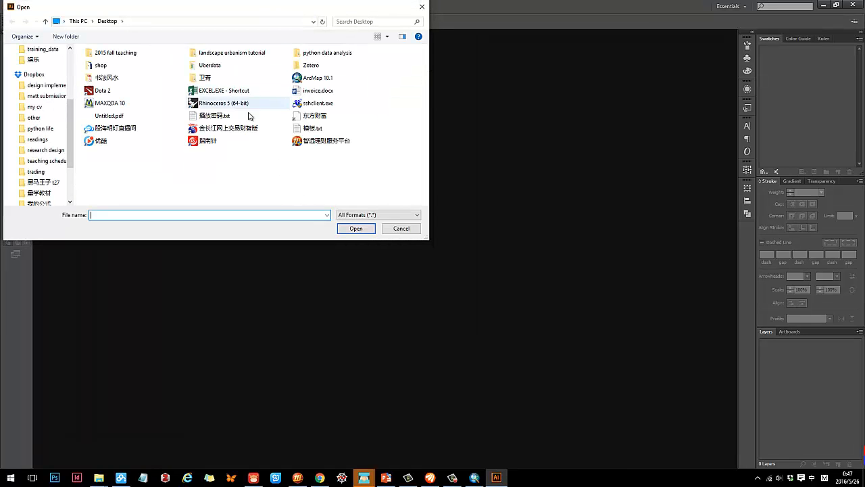
double_click(256, 55)
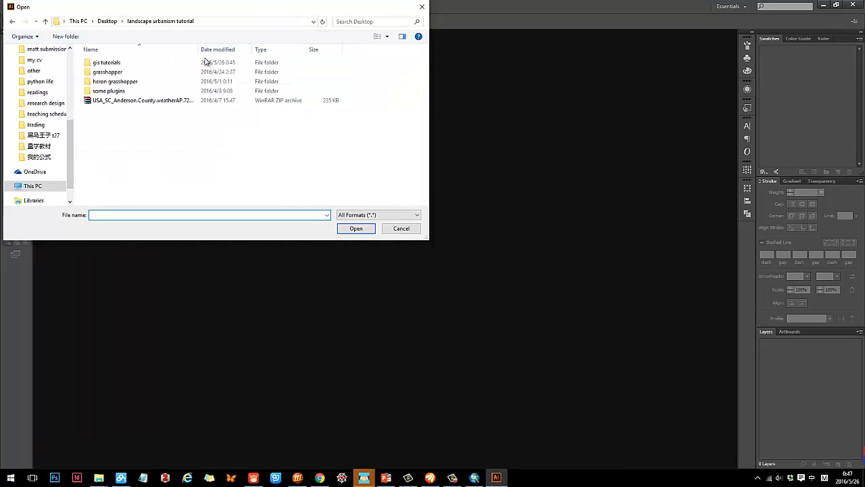
double_click(108, 63)
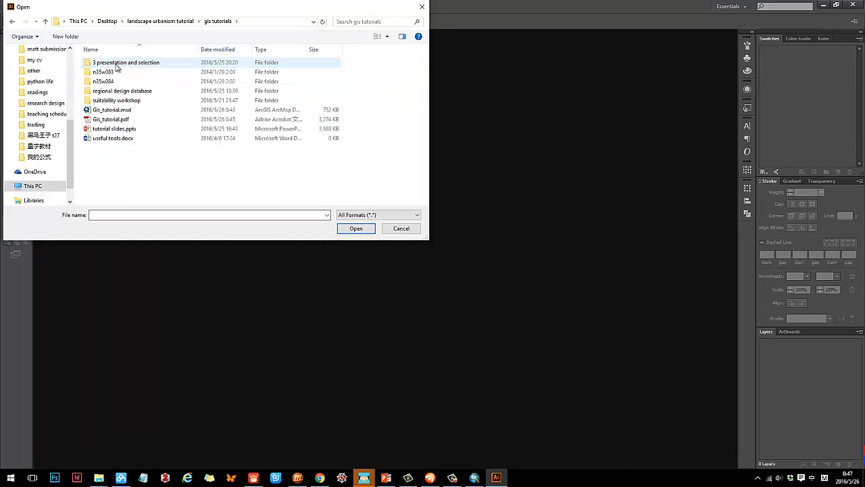
click(139, 120)
click(351, 228)
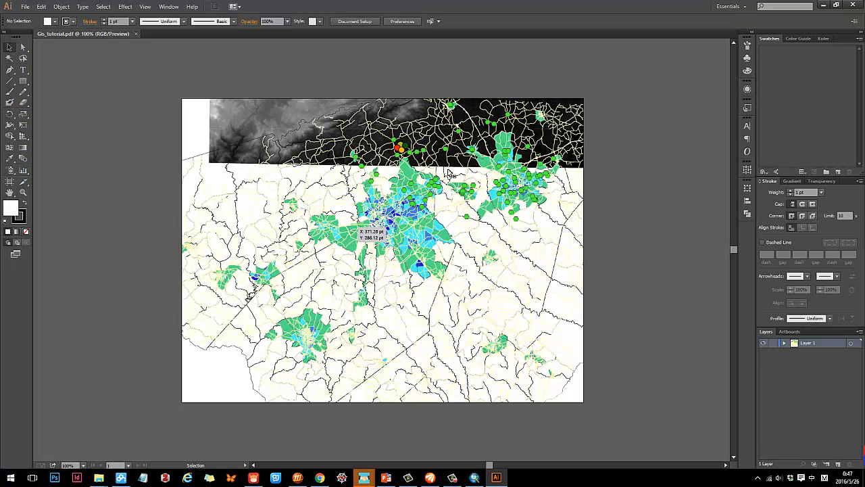
Select the map artwork, expand Layer 1 to review its clip groups, and clear the selection.
click(423, 103)
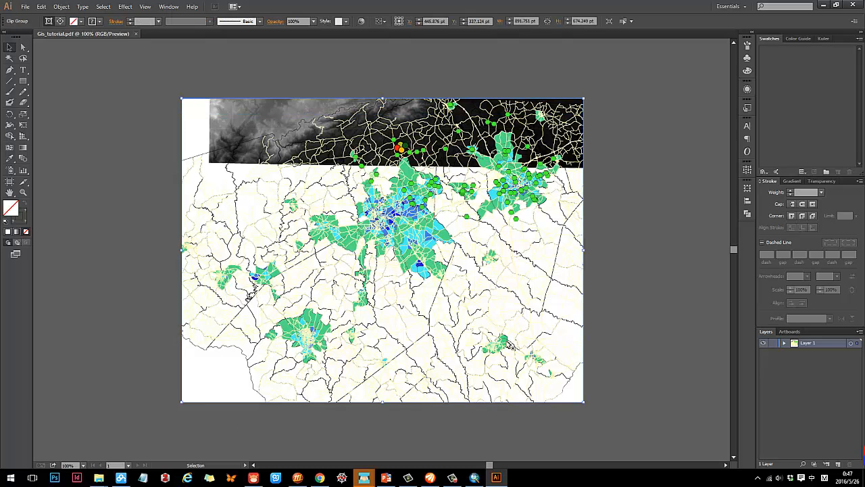
click(784, 343)
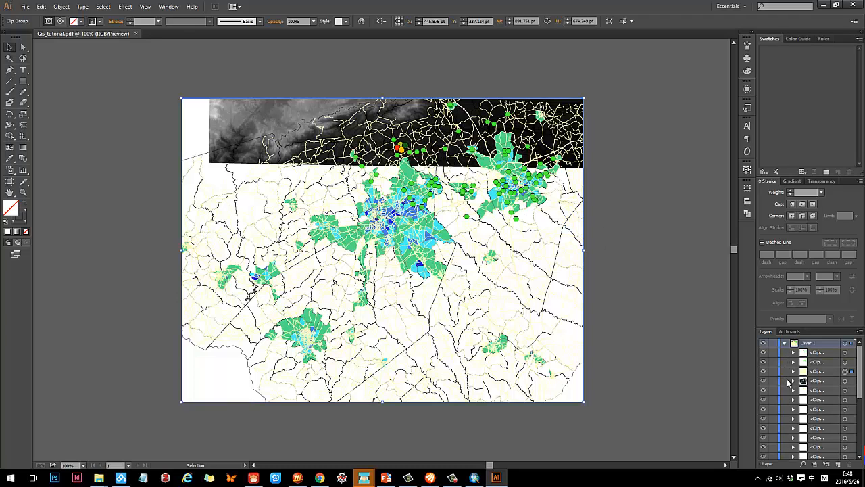
scroll(790, 389, down, 2)
scroll(818, 399, down, 1)
scroll(818, 399, up, 3)
click(413, 84)
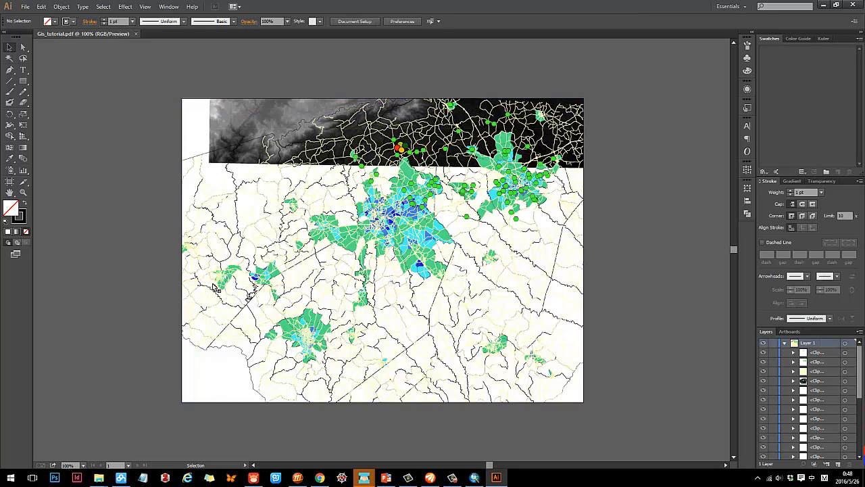
Hide the first clip group in Layer 1, and toggle the fourth clip group's visibility to identify its content, leaving it visible.
click(763, 352)
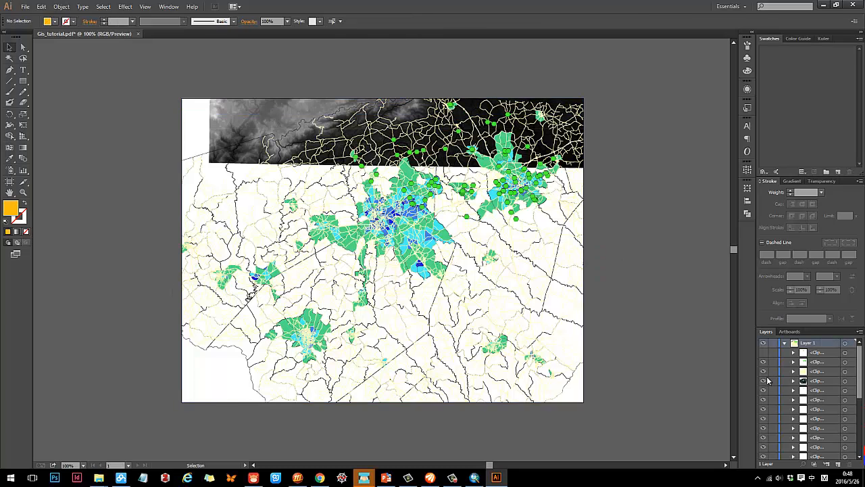
click(763, 381)
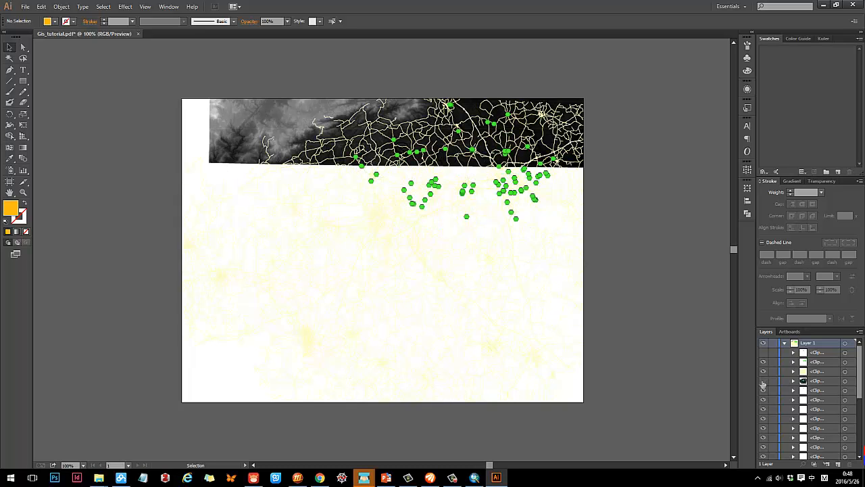
click(763, 381)
click(764, 382)
click(764, 381)
click(763, 382)
click(763, 383)
click(764, 383)
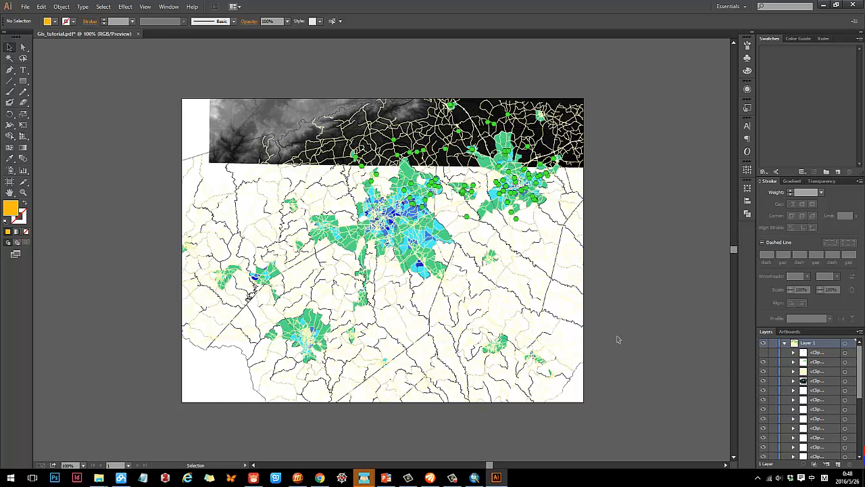
Release the clipping mask of the fourth clip group in Layer 1, group the released paths, and deselect them.
click(846, 382)
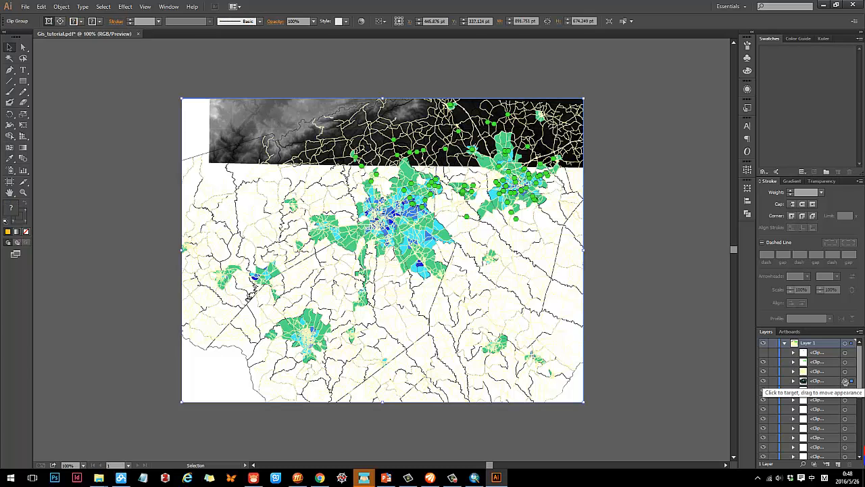
right_click(586, 248)
mouse_move(616, 319)
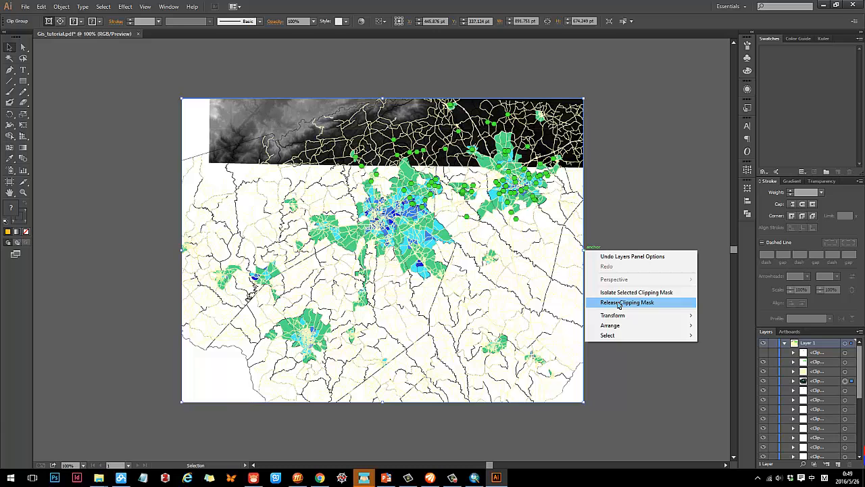
click(618, 303)
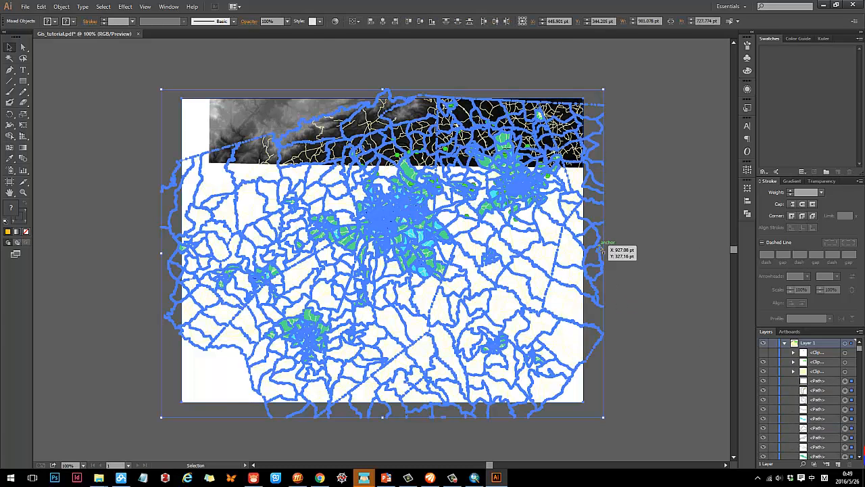
right_click(598, 247)
click(620, 291)
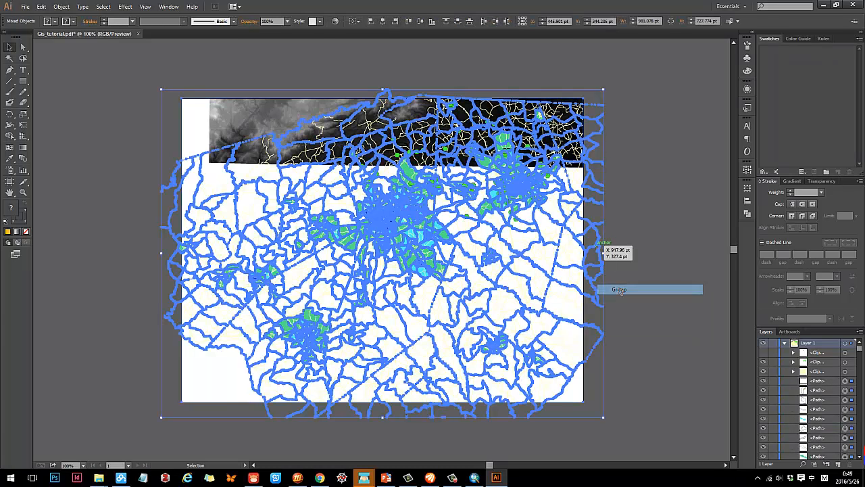
click(639, 250)
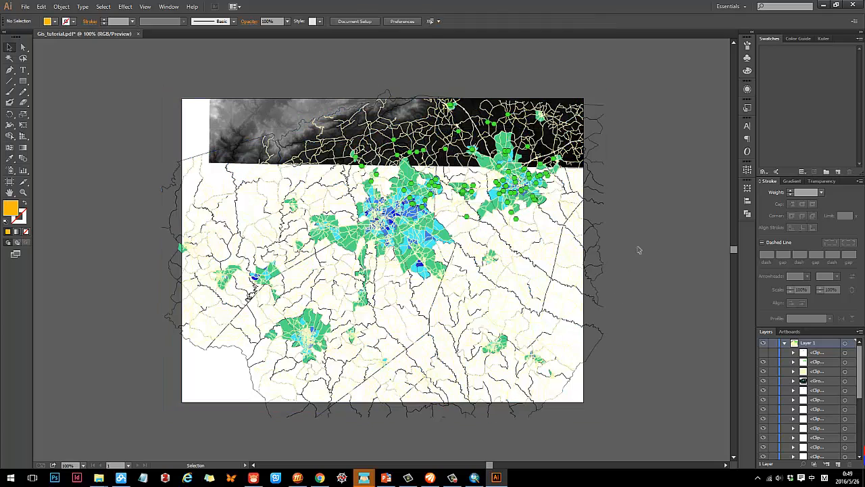
Isolate the new group of population density polygons and inspect the individual polygons in the central dense area up close.
double_click(601, 248)
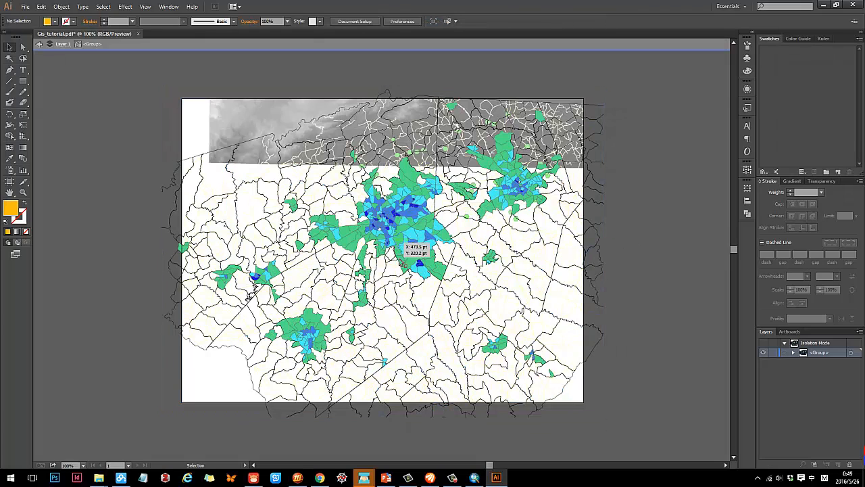
scroll(382, 222, up, 4)
scroll(394, 250, down, 3)
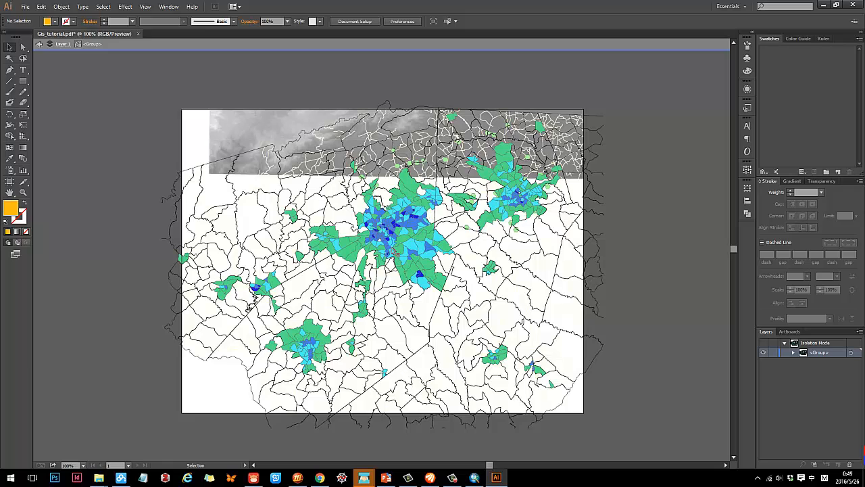
scroll(396, 252, up, 6)
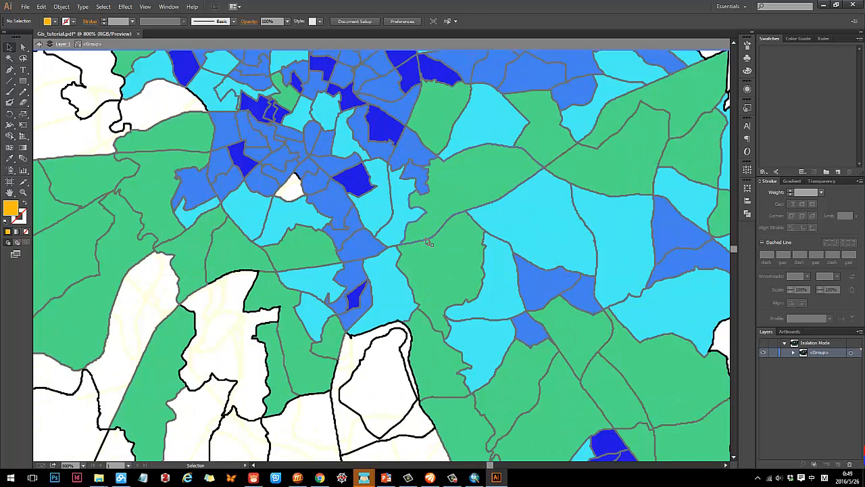
Try moving the large green polygon southeast of the dense central area and reshaping its upper boundary with the Direct Selection tool.
drag(428, 242, 496, 264)
key(ctrl+z)
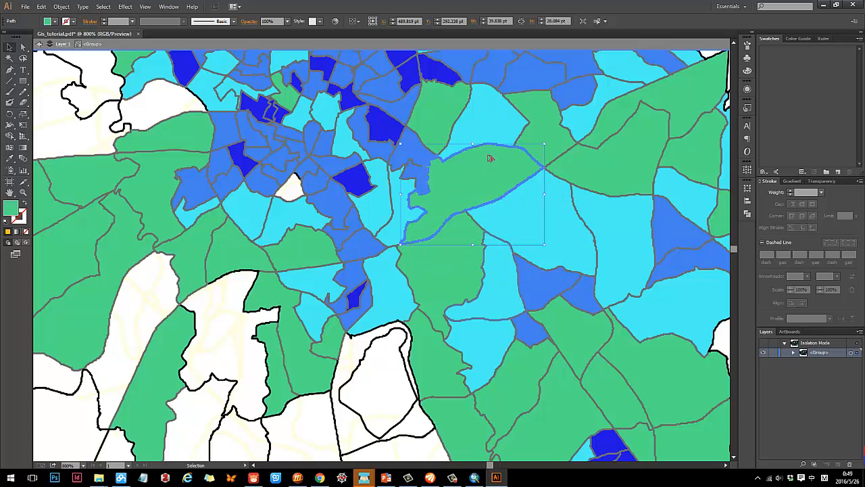
scroll(490, 158, up, 5)
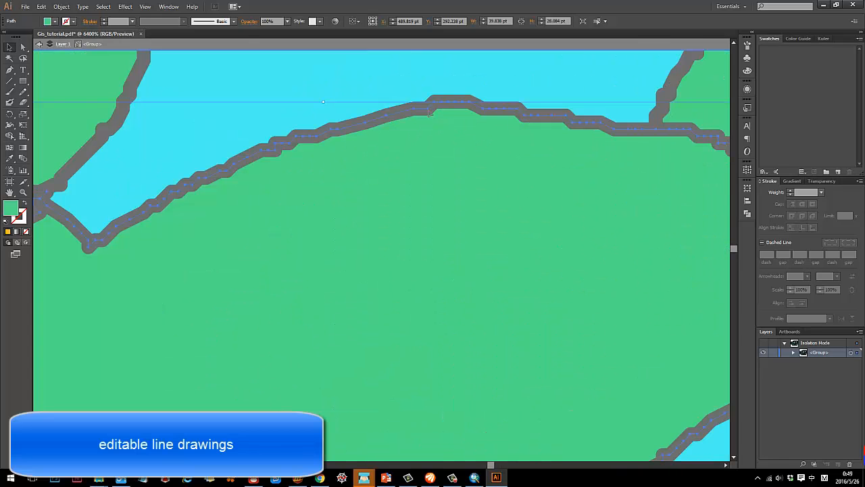
key(a)
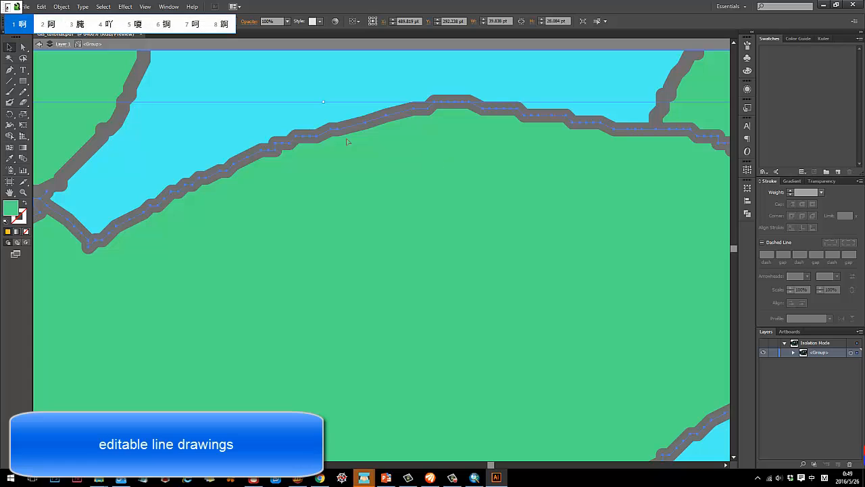
key(Escape)
click(23, 47)
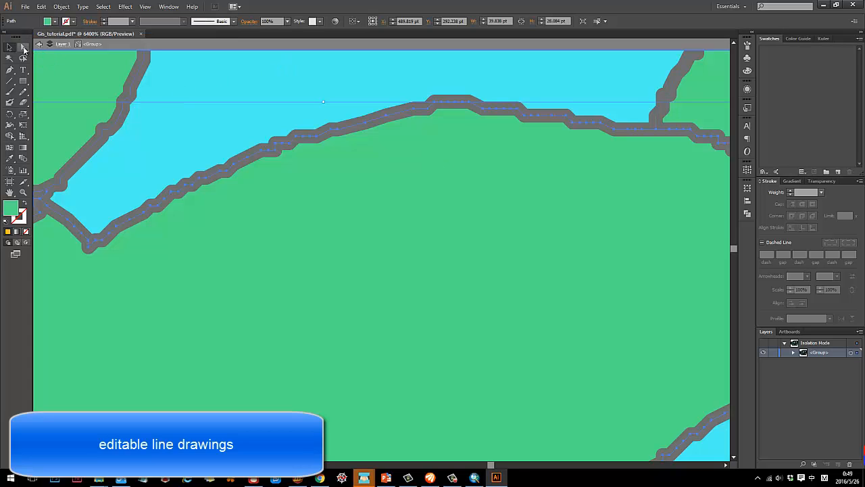
mouse_move(432, 136)
mouse_down()
mouse_move(413, 98)
mouse_move(422, 124)
mouse_up()
key(ctrl+z)
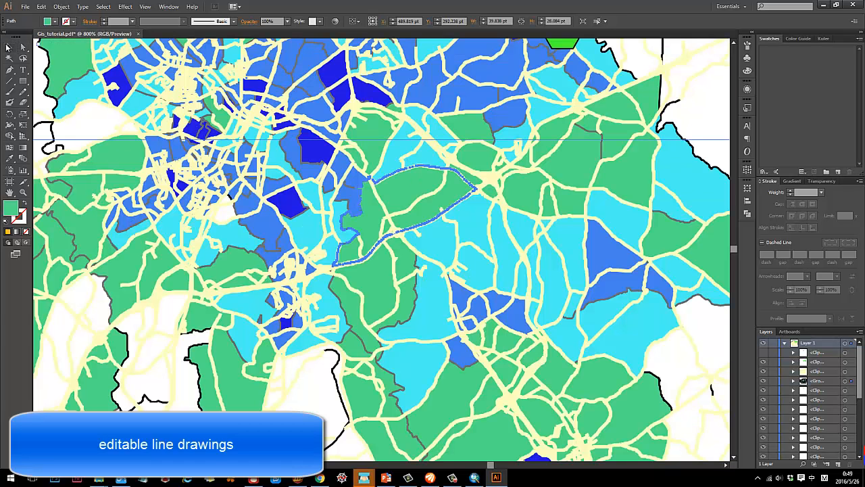
Isolate the population density polygon group again and select the large green polygon southeast of the dense central area.
click(439, 179)
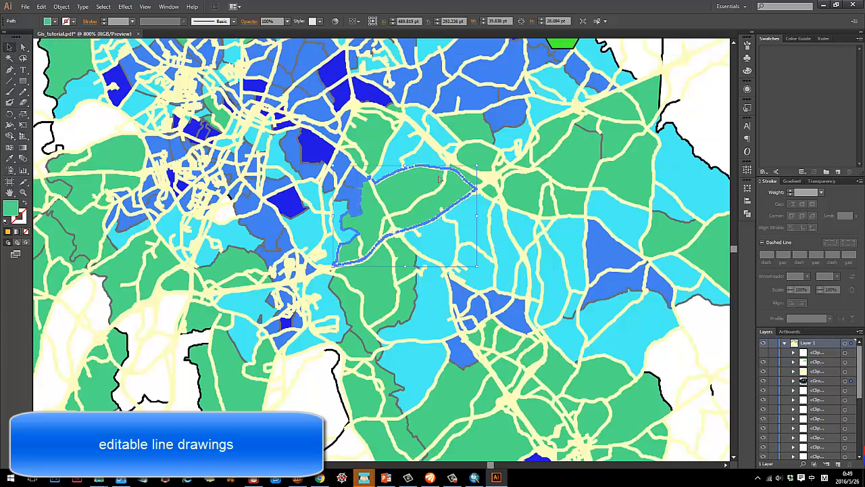
click(479, 221)
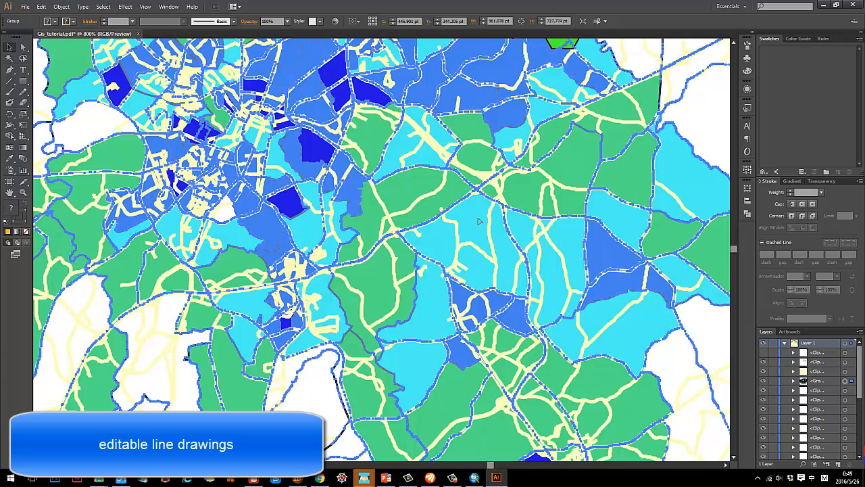
double_click(426, 185)
click(396, 194)
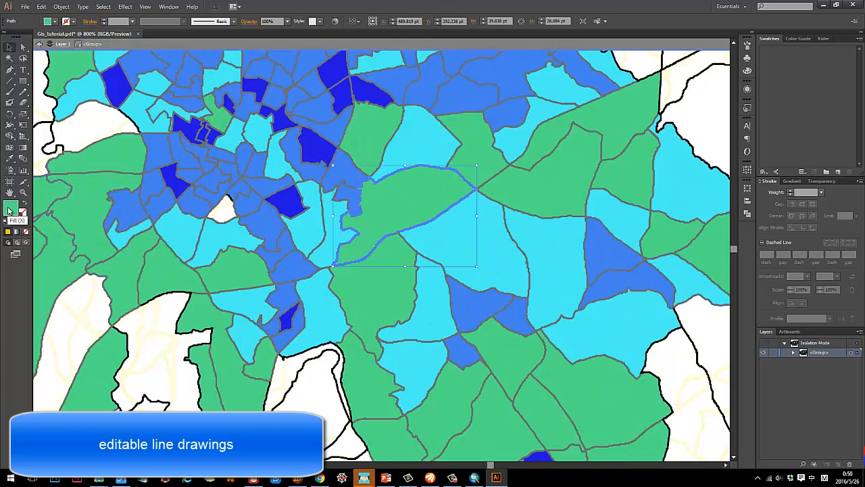
Try a grey and a muted violet fill from the Color Guide on the selected polygon.
click(798, 38)
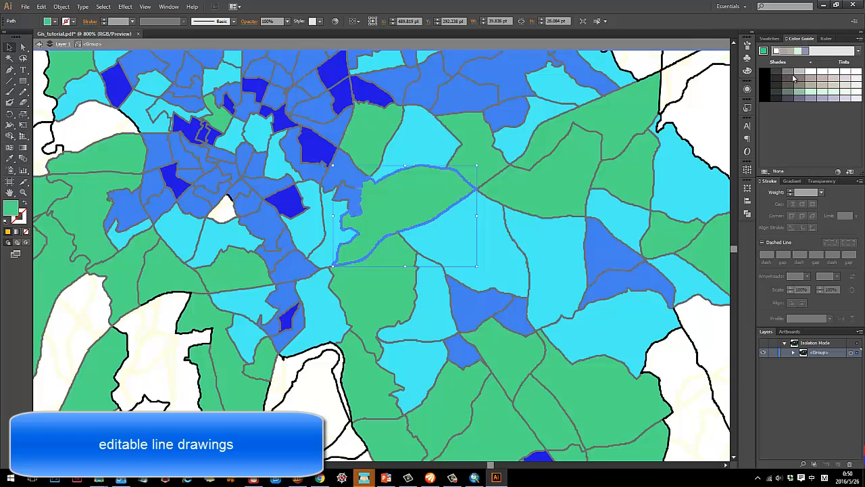
click(801, 88)
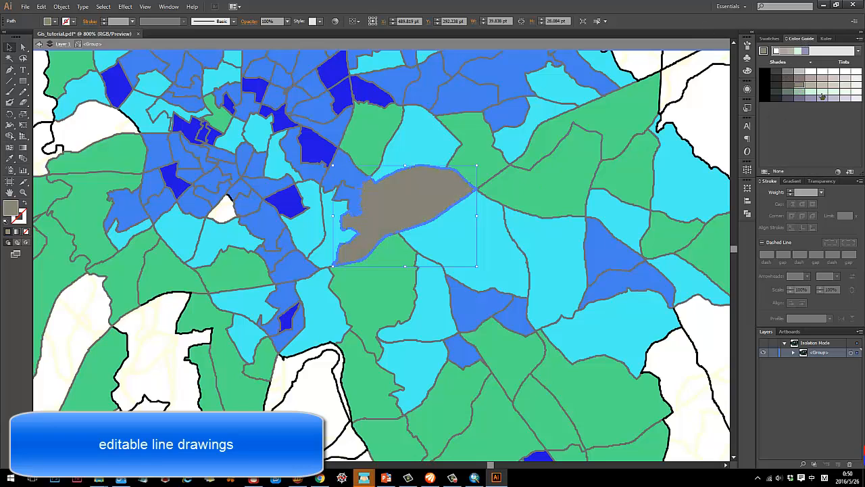
click(810, 98)
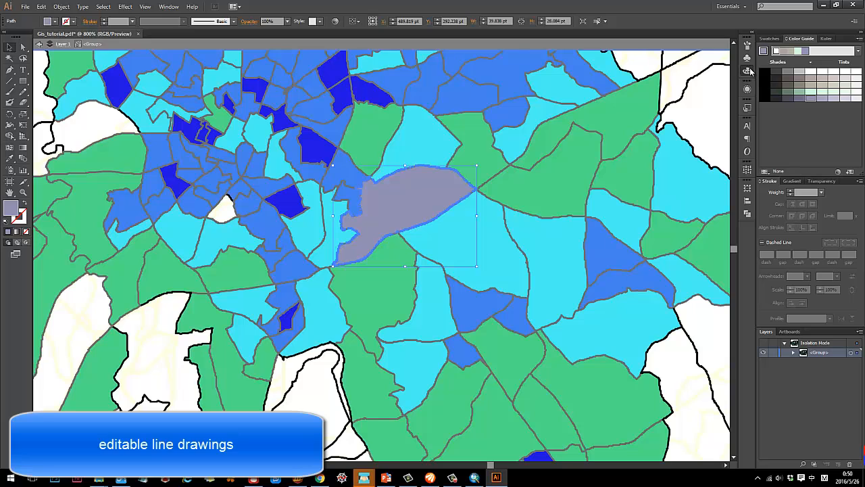
Sample fill colors from the color spectrum for the selected polygon and settle on bright orange.
click(749, 71)
click(699, 64)
click(679, 63)
click(661, 63)
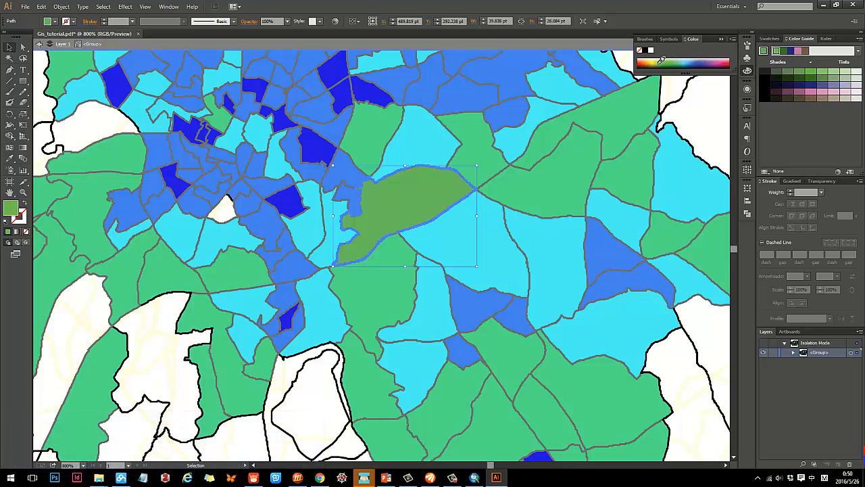
click(654, 66)
click(655, 59)
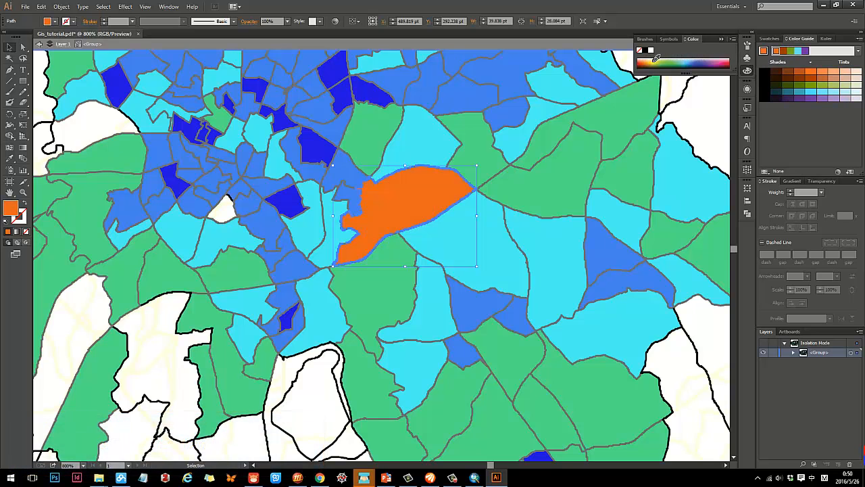
Exit isolation mode and clear the selection to show the whole map at 100%.
click(515, 184)
key(Escape)
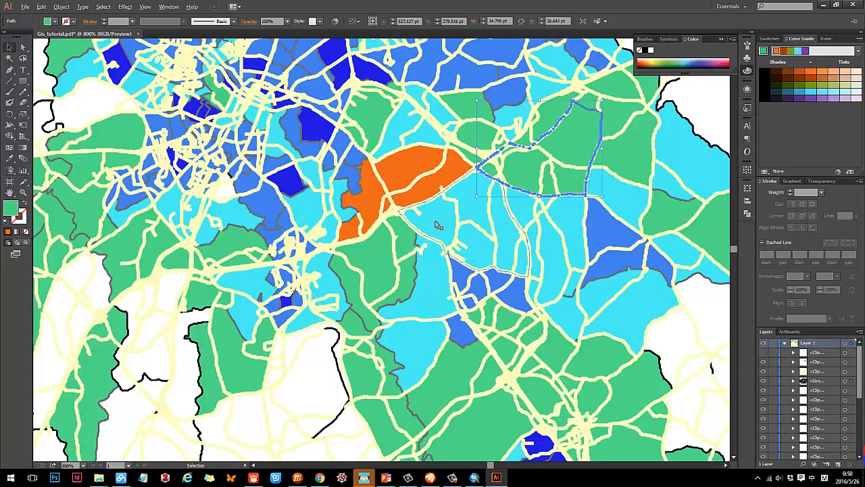
scroll(435, 222, down, 6)
click(682, 216)
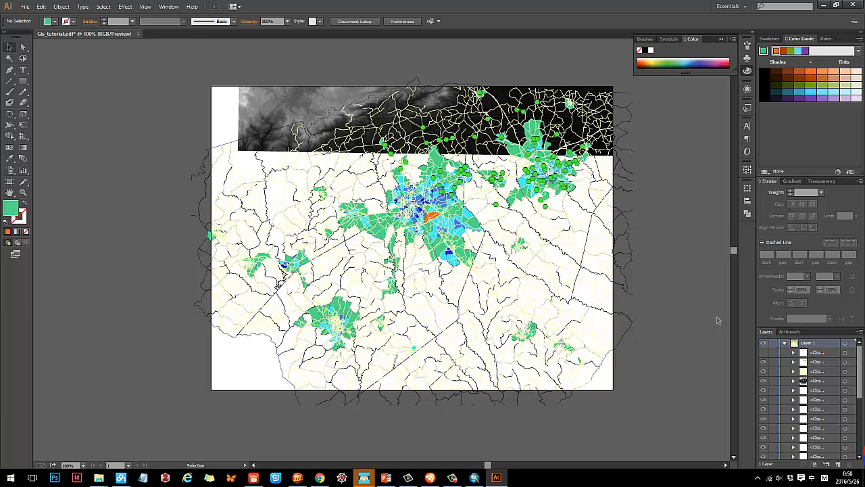
Show the first clip group in Layer 1, hide the second and third, and briefly select the polygon group to check its extent.
click(764, 382)
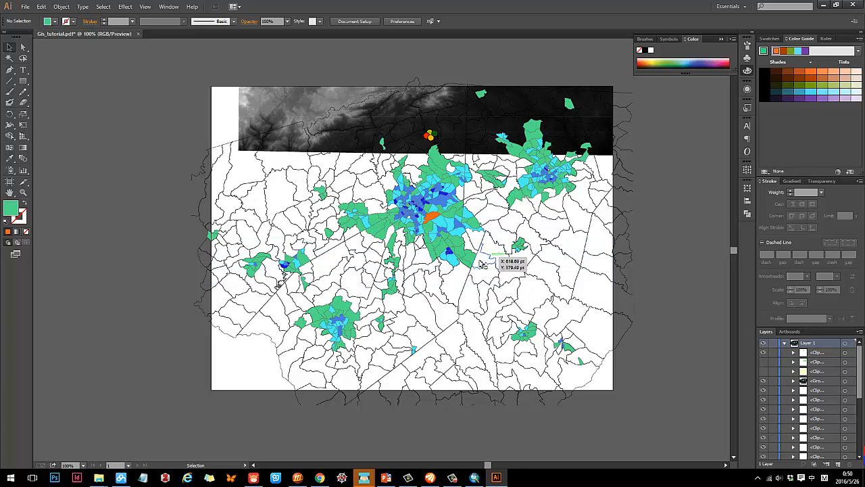
click(633, 262)
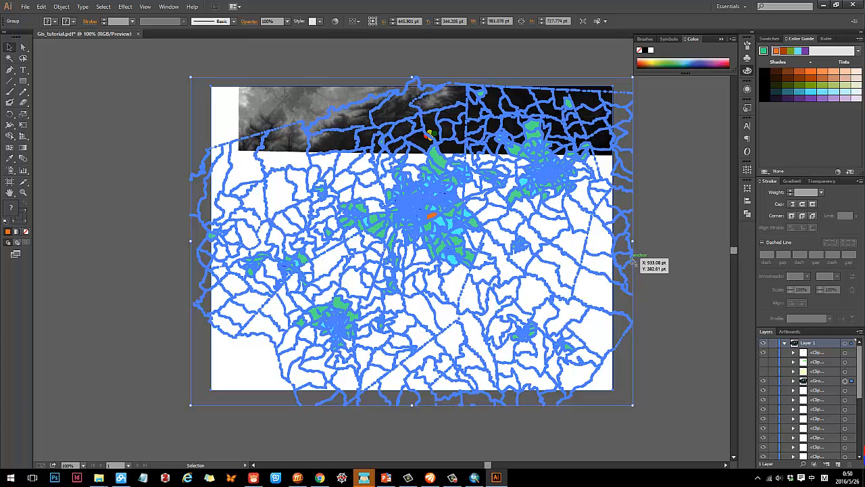
click(662, 215)
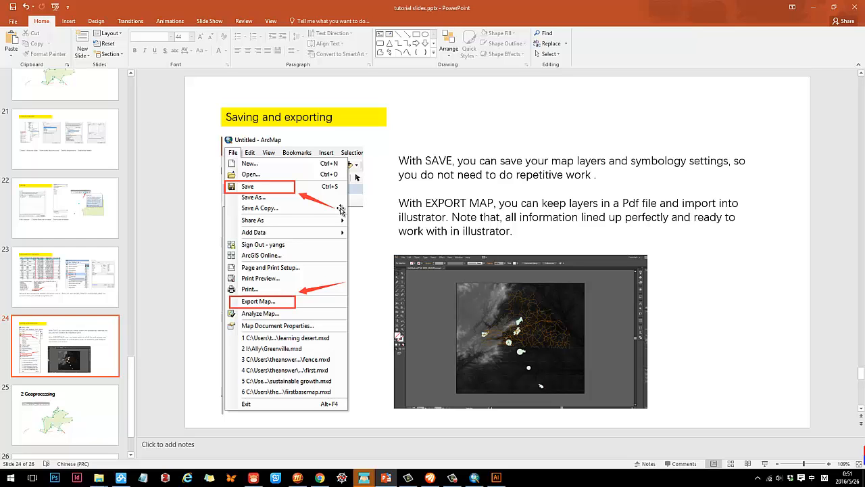
Minimize the PowerPoint presentation showing the Saving and exporting slide to return to the map in Illustrator.
click(814, 7)
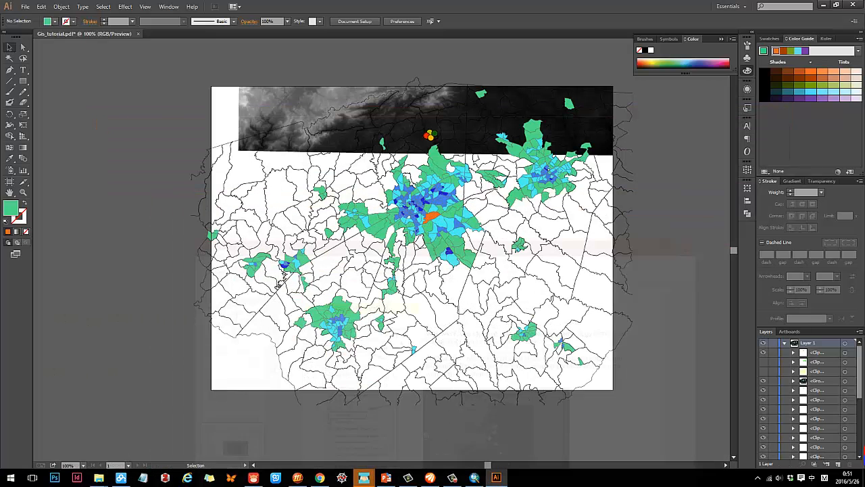